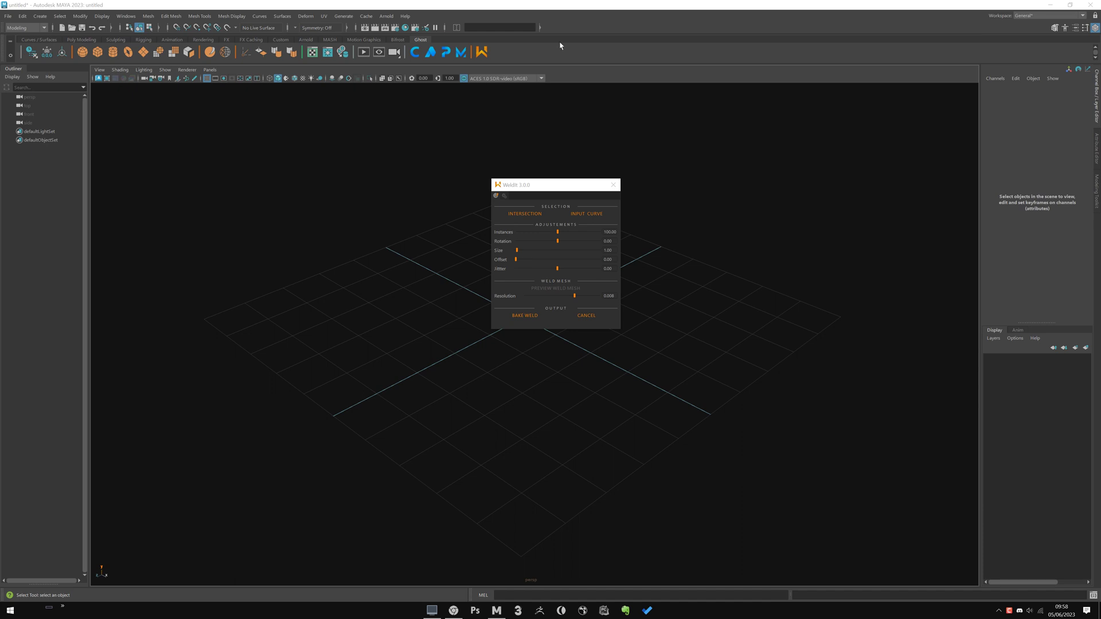
Check WeldIt's general information page, return to the weld tools and move the WeldIt dialog away from the grid's centre.
left_click_drag(530, 185, 491, 182)
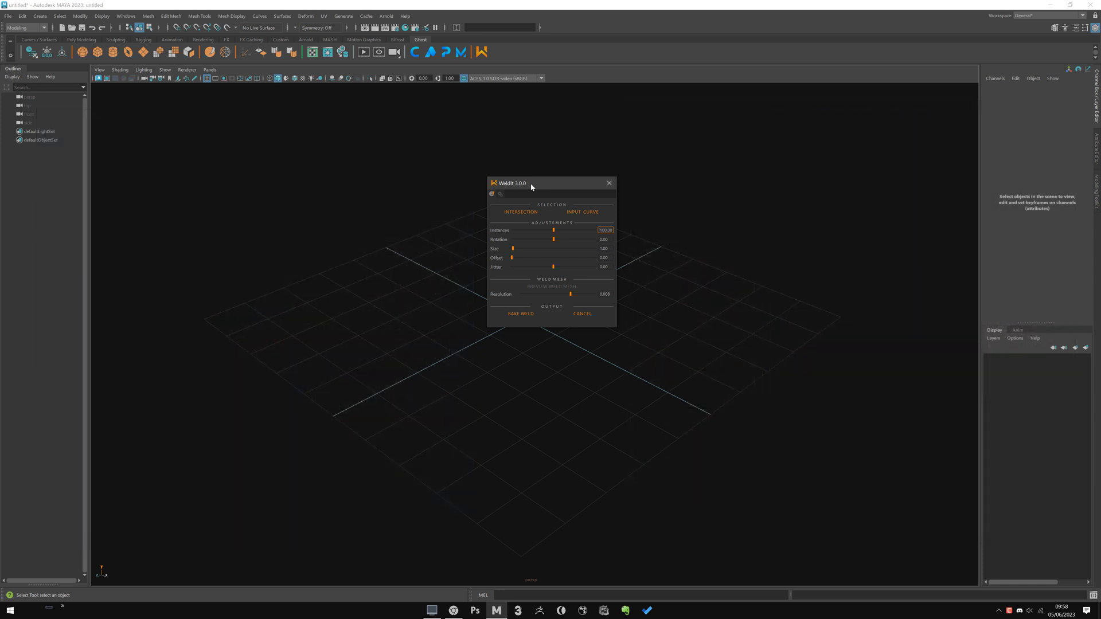
left_click_drag(531, 187, 519, 175)
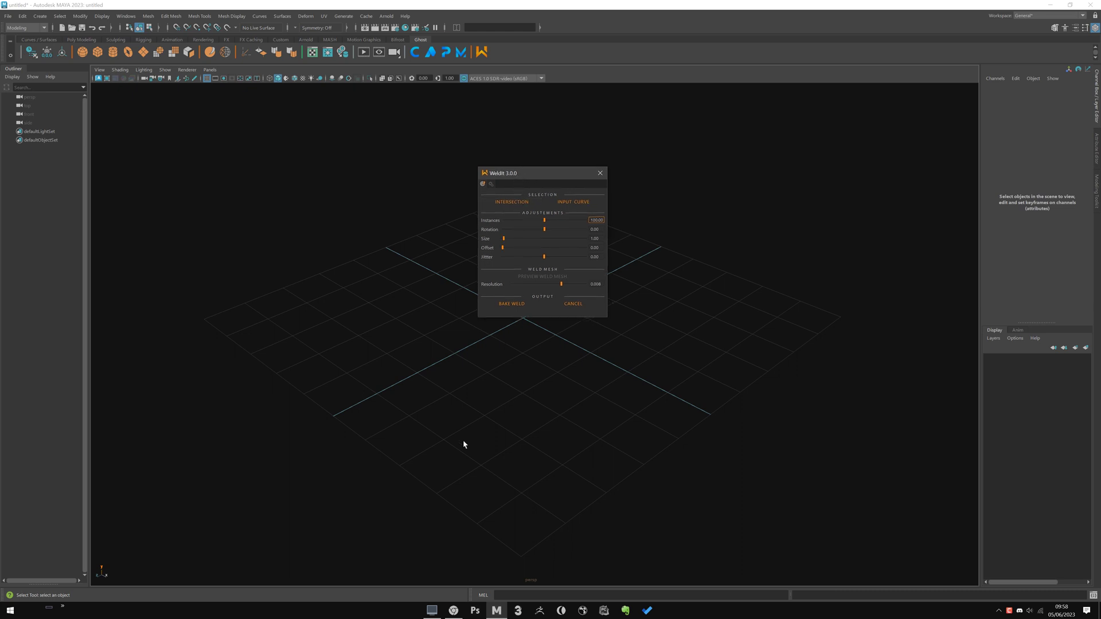
left_click(491, 185)
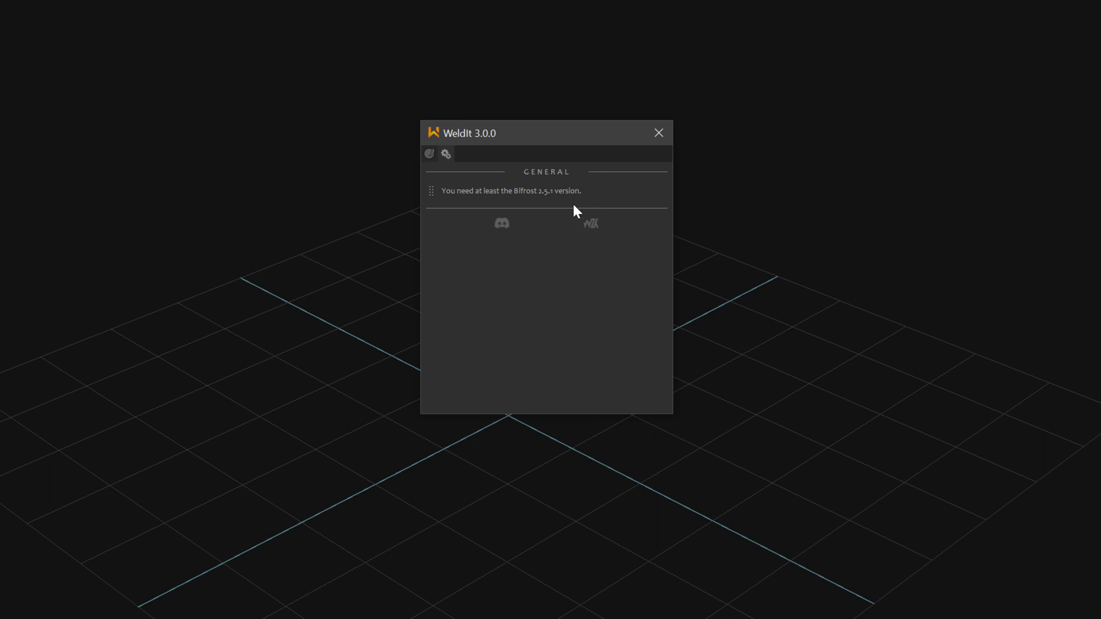
left_click(429, 153)
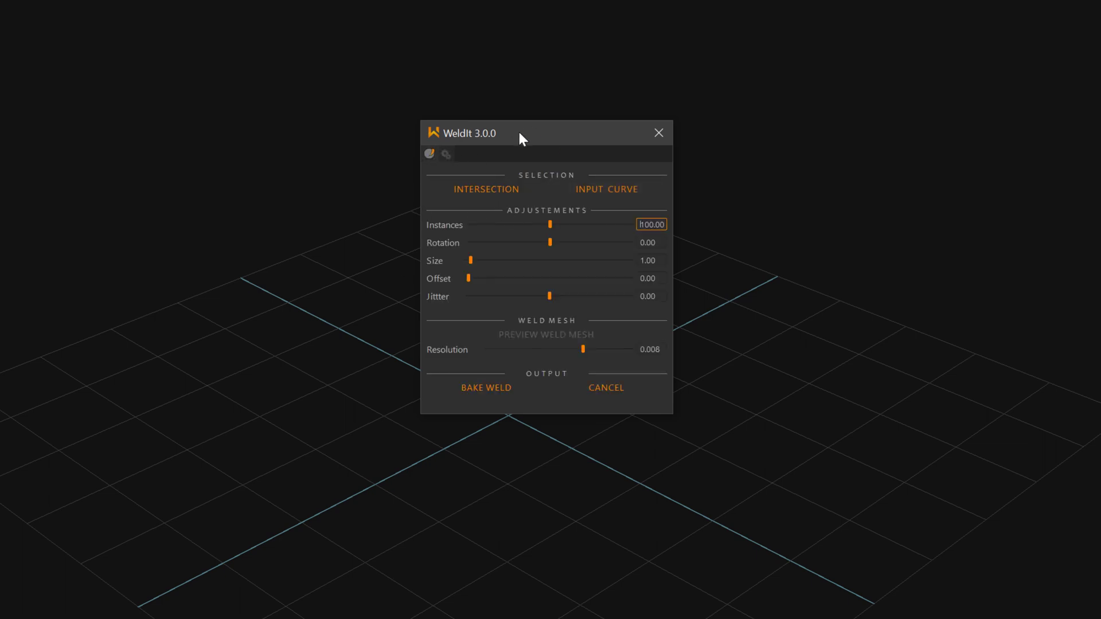
left_click_drag(521, 138, 508, 135)
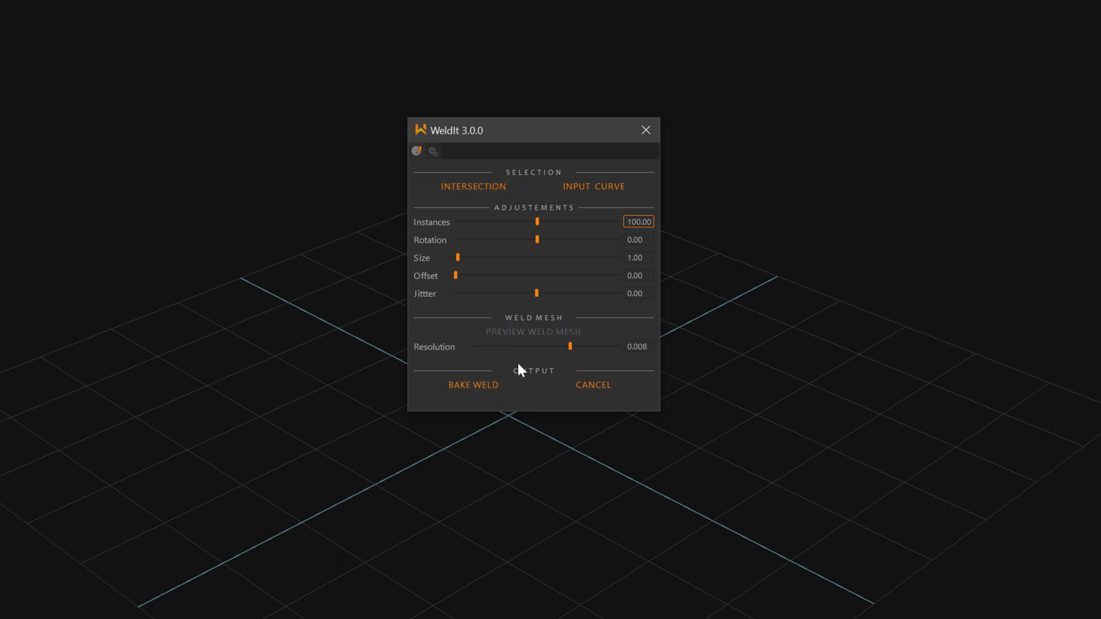
left_click_drag(494, 134, 858, 67)
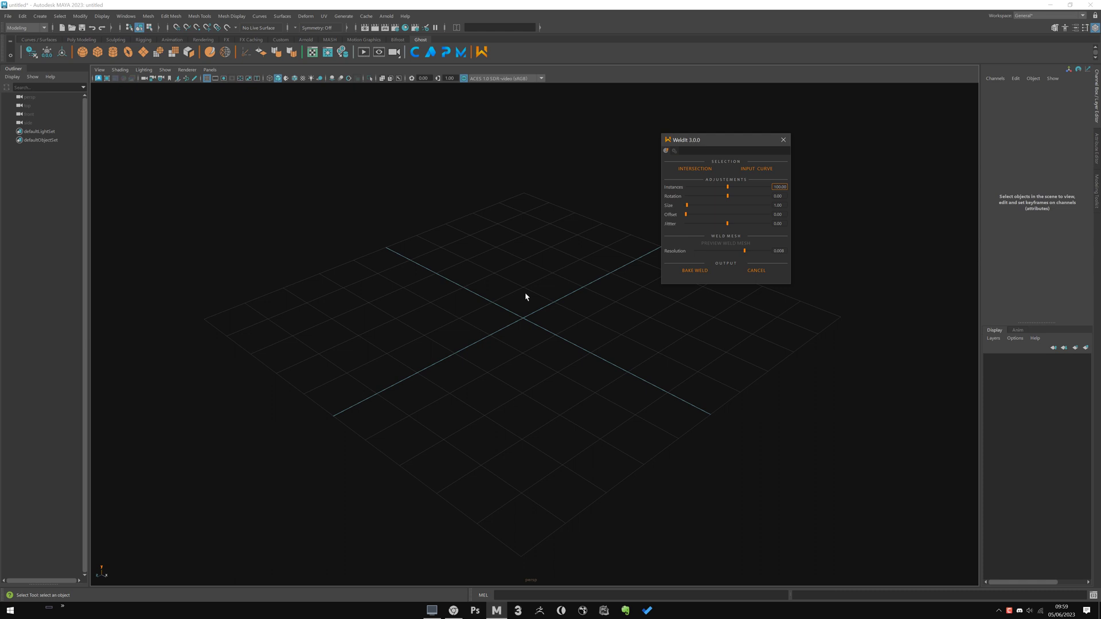
Create a polygon sphere, move it above the back of the grid and scale it uniformly to about 6.2.
left_click(82, 52)
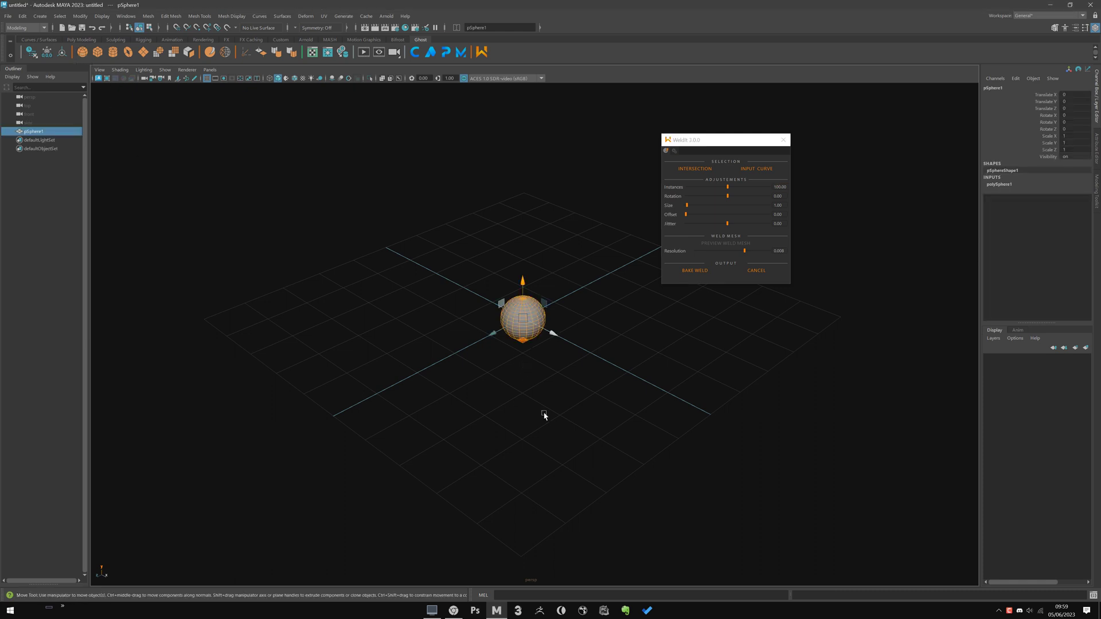
left_click_drag(543, 411, 505, 385, "alt")
left_click_drag(501, 294, 337, 232)
key("r")
left_click_drag(365, 262, 542, 369)
key("w")
right_click_drag(542, 370, 465, 379, "alt")
middle_click_drag(467, 437, 482, 363)
key("r")
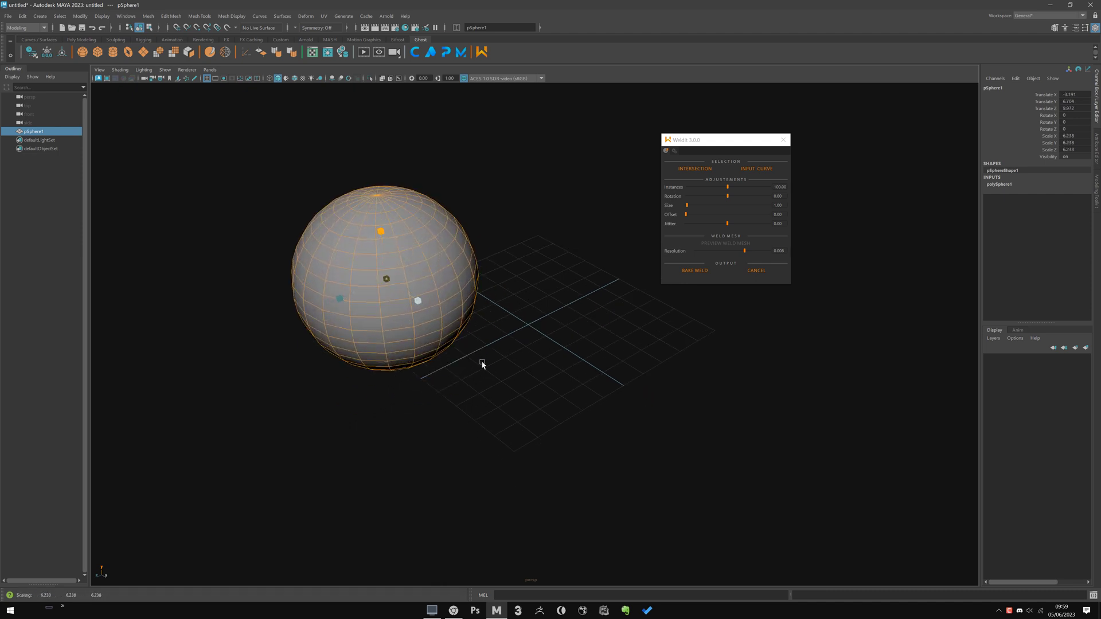
Duplicate the sphere and move the copy up and back so that it partly overlaps the original.
key("w")
key("ctrl+d")
middle_click_drag(418, 409, 519, 330)
left_click_drag(475, 357, 533, 309, "alt")
left_click(538, 290)
middle_click_drag(537, 290, 543, 354, "alt")
left_click_drag(543, 353, 499, 392, "alt")
right_click_drag(499, 393, 553, 366, "alt")
left_click_drag(552, 366, 563, 369, "alt")
left_click(514, 315)
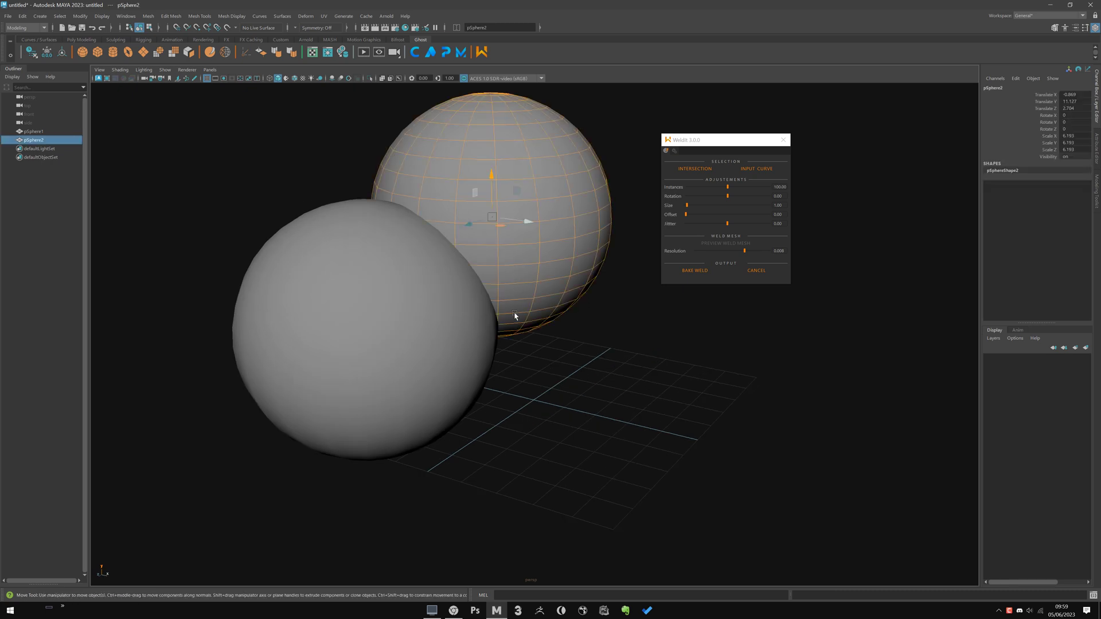
Examine the two overlapping spheres from several angles and review WeldIt's Intersection and Input Curve selection options.
left_click_drag(514, 315, 496, 413, "alt")
left_click(497, 414)
right_click_drag(497, 416, 508, 432, "alt")
left_click_drag(508, 433, 530, 423, "alt")
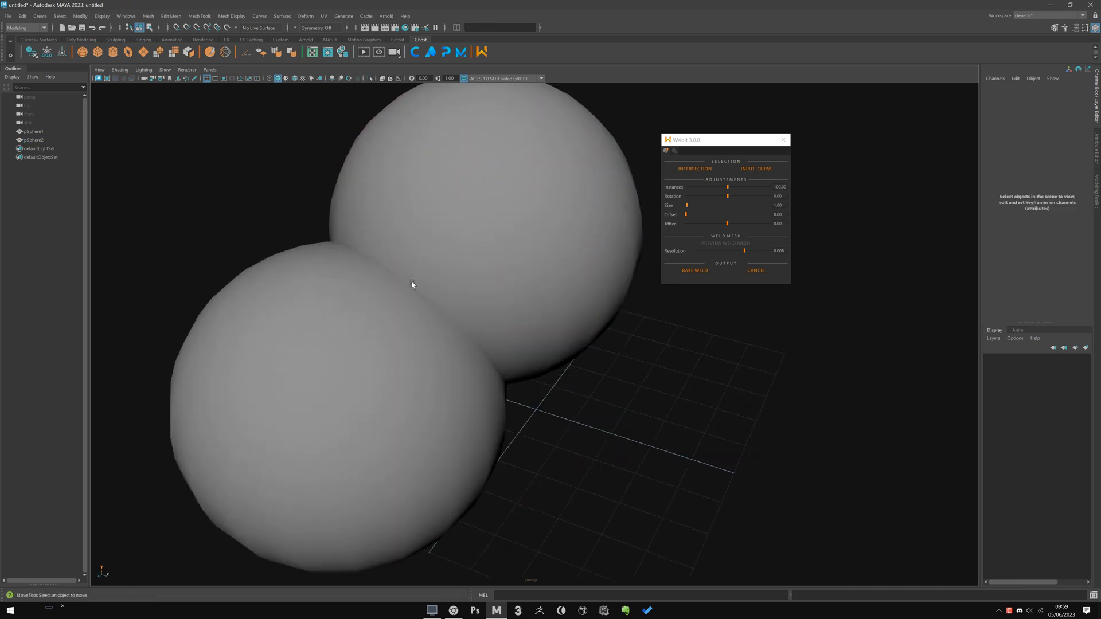
right_click_drag(528, 396, 486, 386, "alt")
left_click_drag(487, 385, 522, 401, "alt")
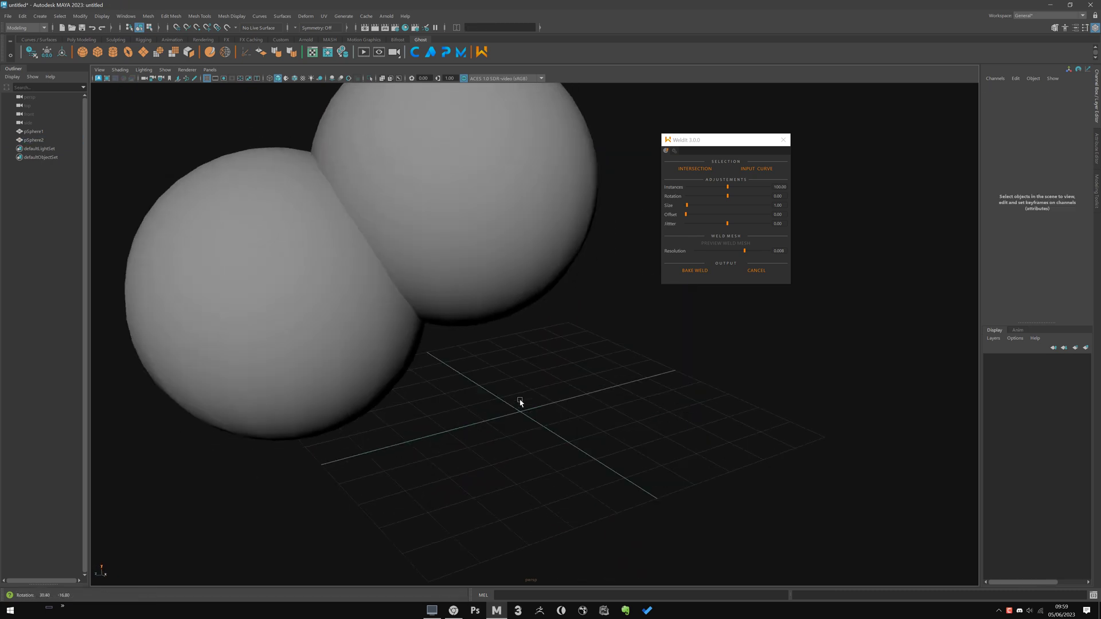
mouse_move(521, 401)
right_mouse_down("alt")
mouse_move(542, 413)
mouse_move(517, 388)
right_mouse_up("alt")
left_click_drag(517, 388, 551, 375, "alt")
left_click_drag(690, 140, 699, 163)
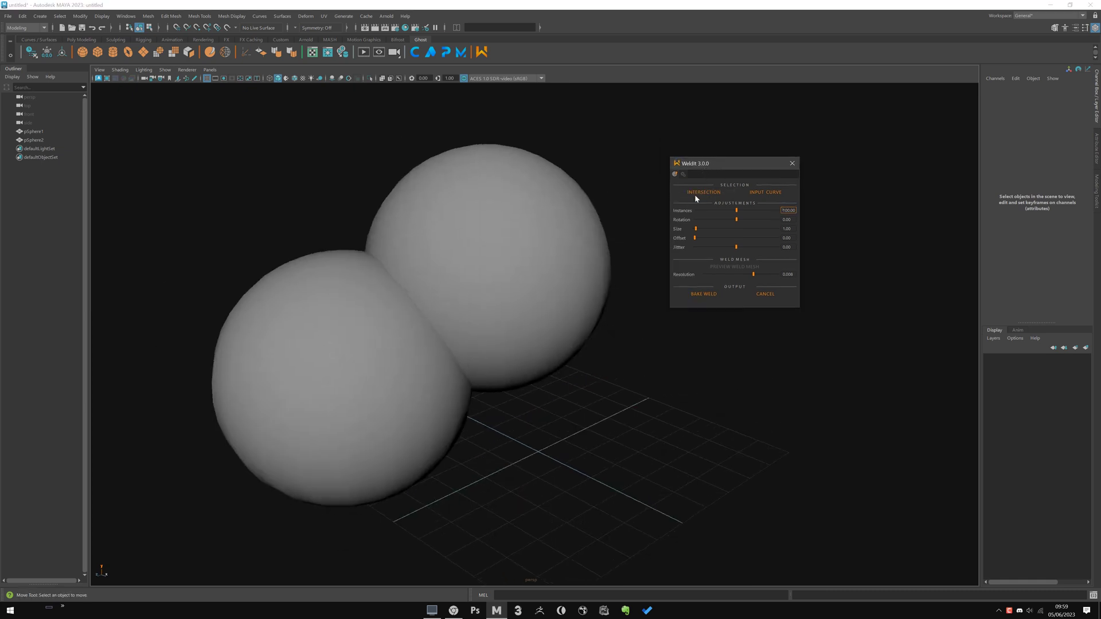
left_click(758, 196)
left_click(709, 194)
Nudge the lower sphere to adjust how it overlaps the upper one.
left_click(361, 304)
left_click_drag(564, 330, 464, 388, "alt")
right_click_drag(424, 426, 446, 347, "alt")
left_click_drag(308, 364, 331, 333)
right_click_drag(381, 367, 421, 397, "alt")
left_click_drag(420, 398, 598, 560, "alt")
left_click(598, 559)
middle_click_drag(598, 560, 528, 394, "alt")
left_click_drag(528, 393, 493, 364, "alt")
Examine the faceted edge where the two spheres meet, checking the wireframe of each sphere up close.
left_click(363, 417)
left_click_drag(363, 418, 226, 243, "alt")
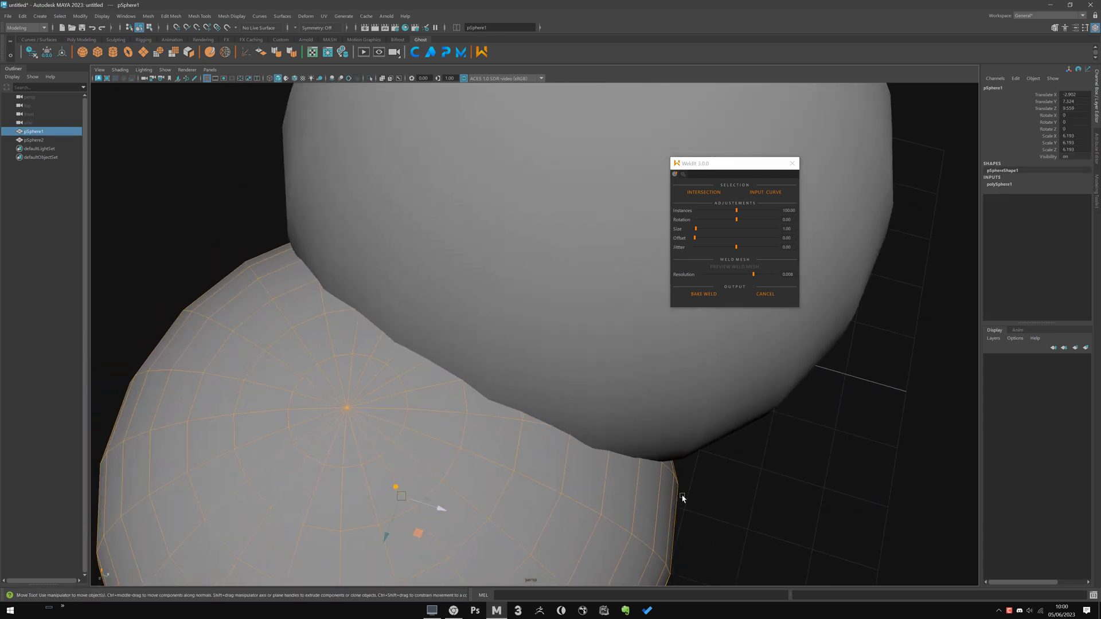
right_click_drag(353, 337, 378, 349, "alt")
middle_click_drag(378, 349, 386, 346, "alt")
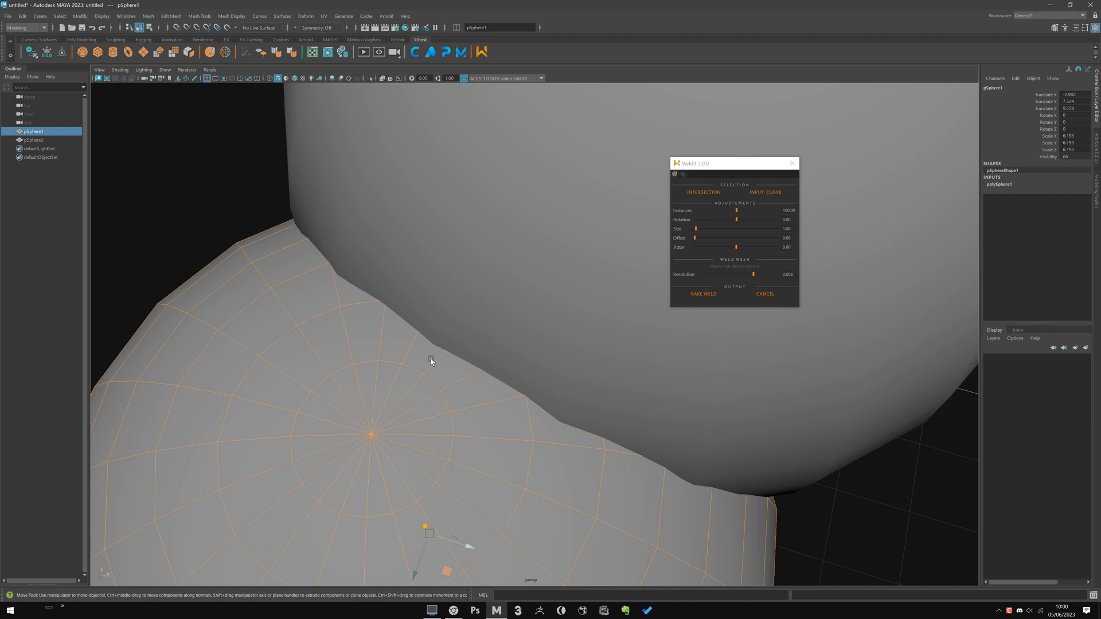
left_click(465, 314)
left_click(442, 390)
left_click(421, 314)
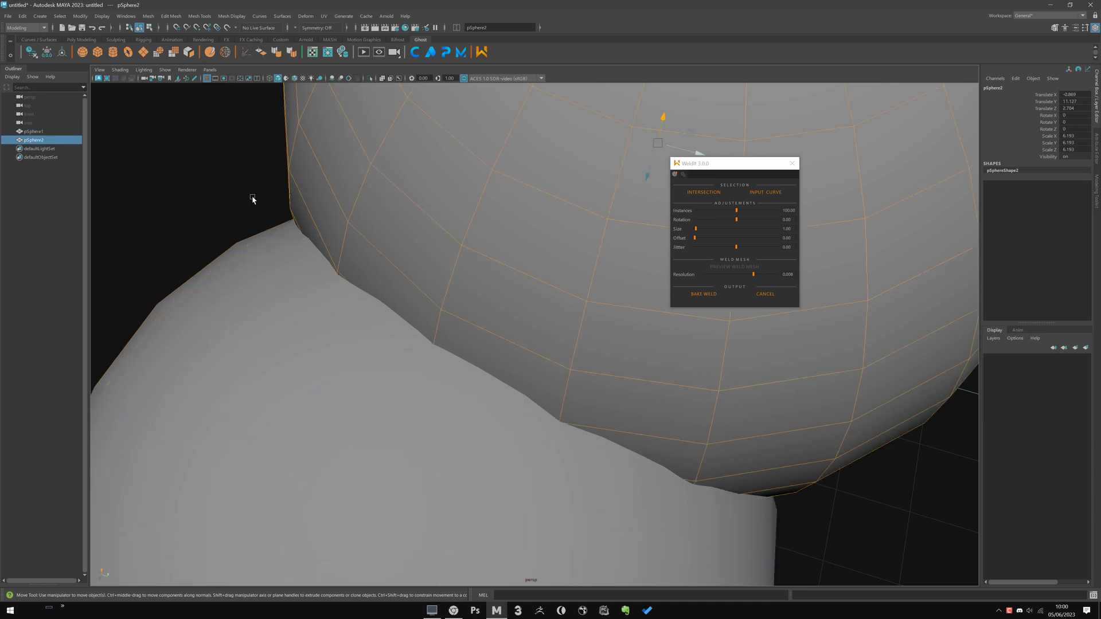
left_click(252, 199)
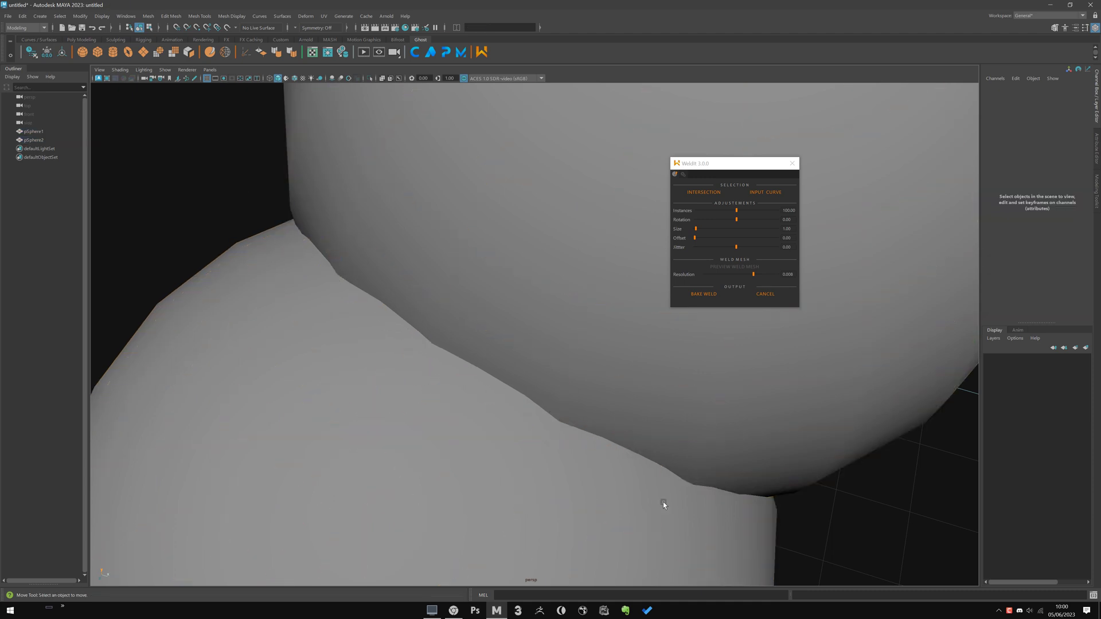
left_click(719, 511)
left_click(796, 521)
left_click_drag(499, 386, 432, 327, "alt")
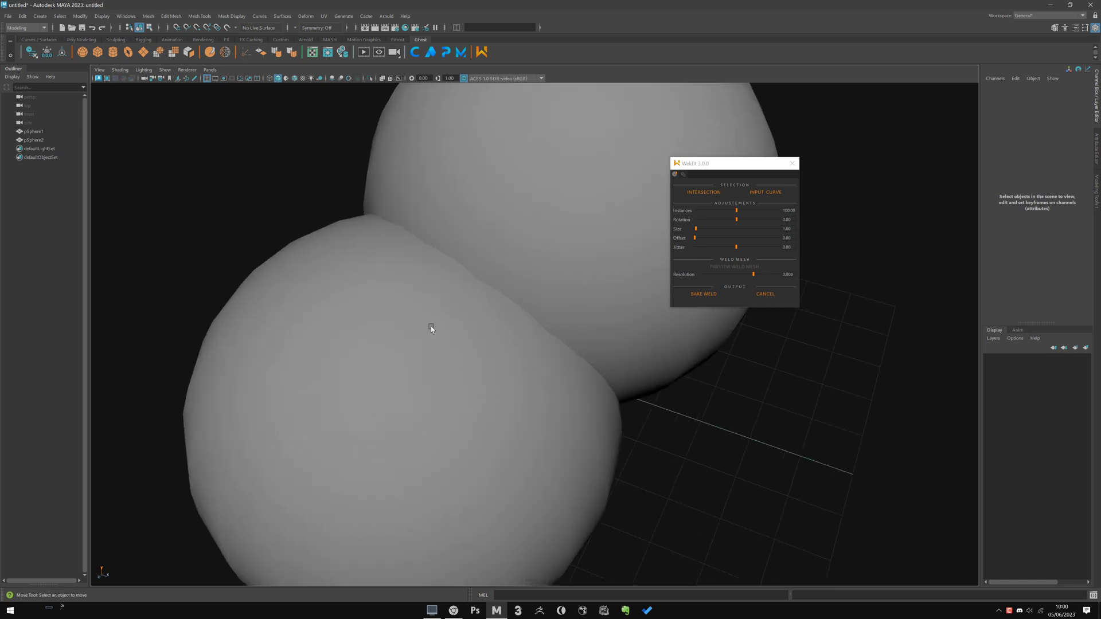
middle_click_drag(432, 327, 417, 352, "alt")
right_click_drag(417, 351, 418, 307, "alt")
left_click_drag(418, 307, 416, 335, "alt")
Display both spheres with smooth mesh preview and inspect the line where they intersect.
left_click_drag(272, 197, 364, 350)
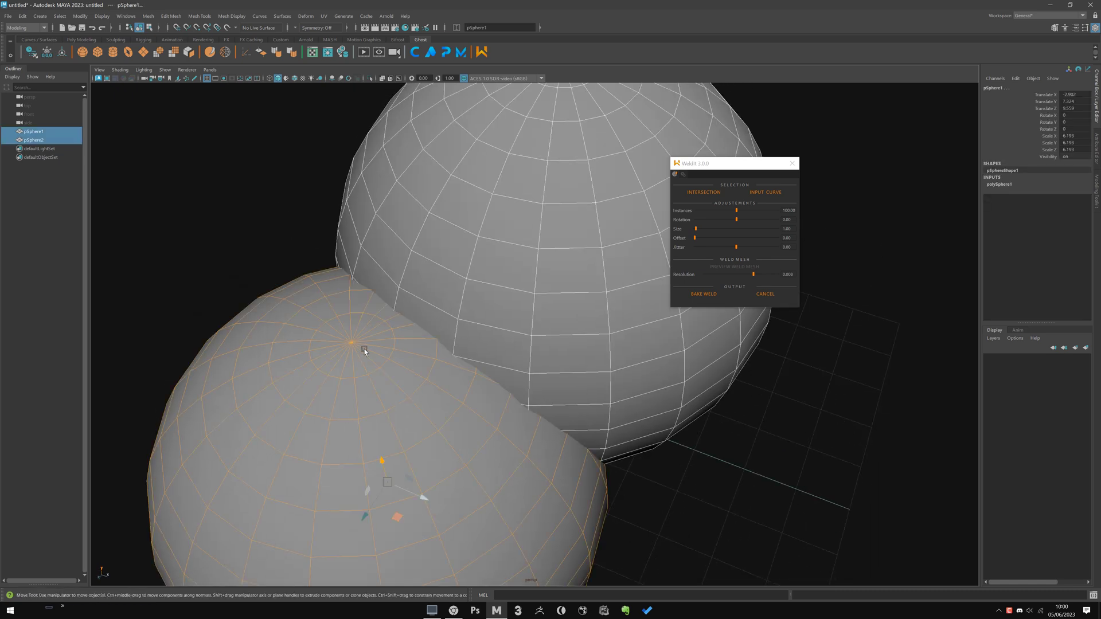
left_click(327, 240)
scroll(405, 369, "up", 5)
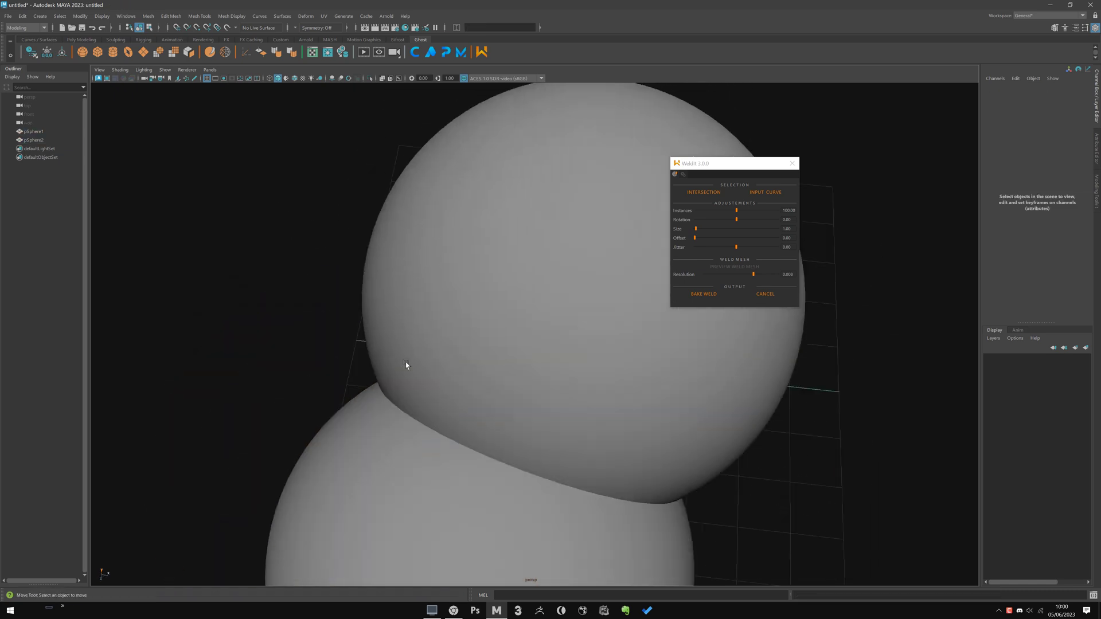
left_click_drag(500, 517, 285, 336, "alt")
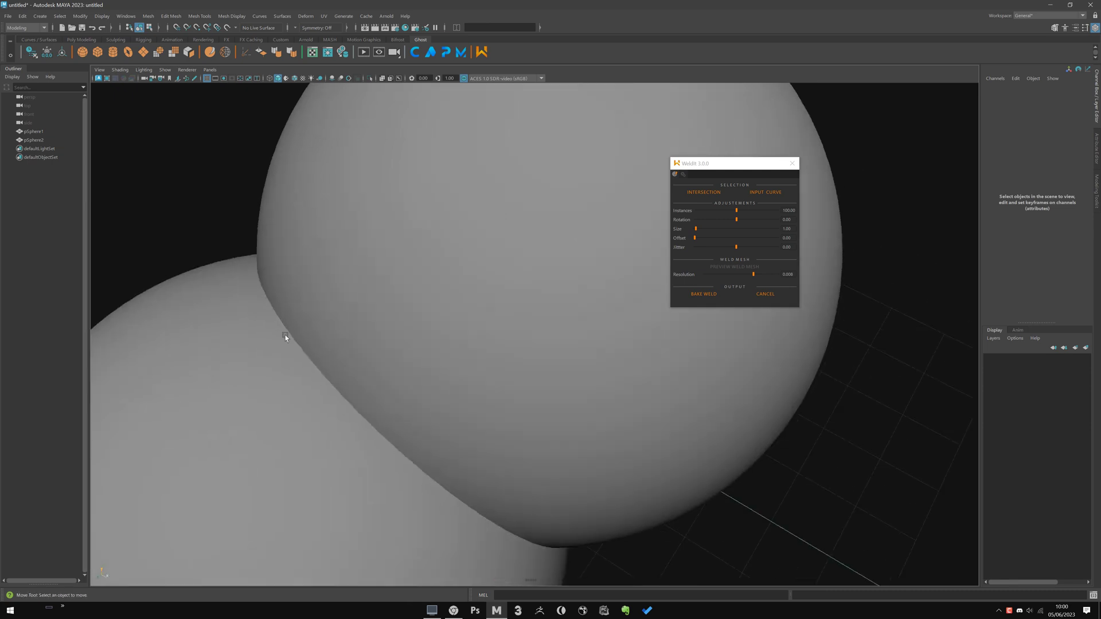
left_click_drag(354, 415, 415, 466, "alt")
scroll(415, 465, "down", 5)
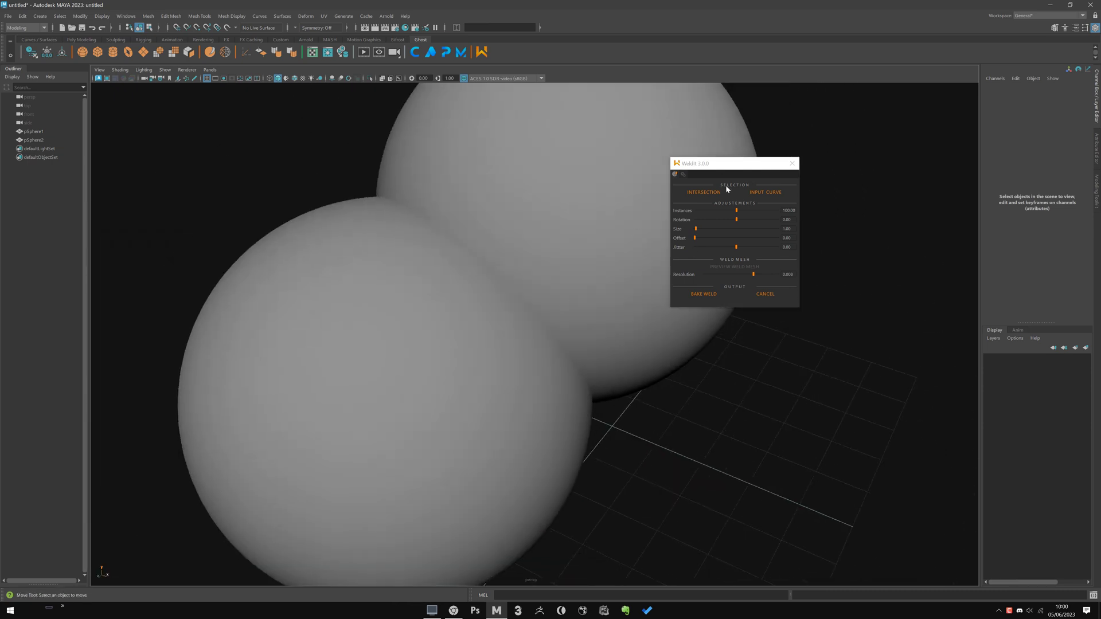
Select both spheres and generate a WeldIt weld along their intersection.
left_click_drag(339, 153, 429, 322)
left_click(241, 152)
left_click_drag(241, 152, 443, 384)
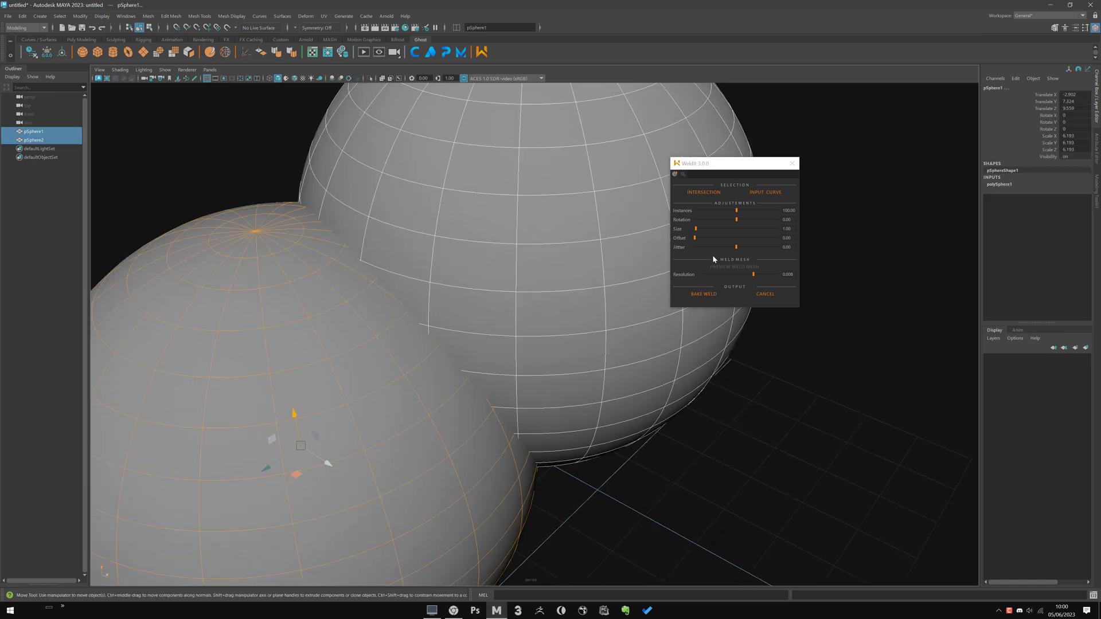
left_click(699, 194)
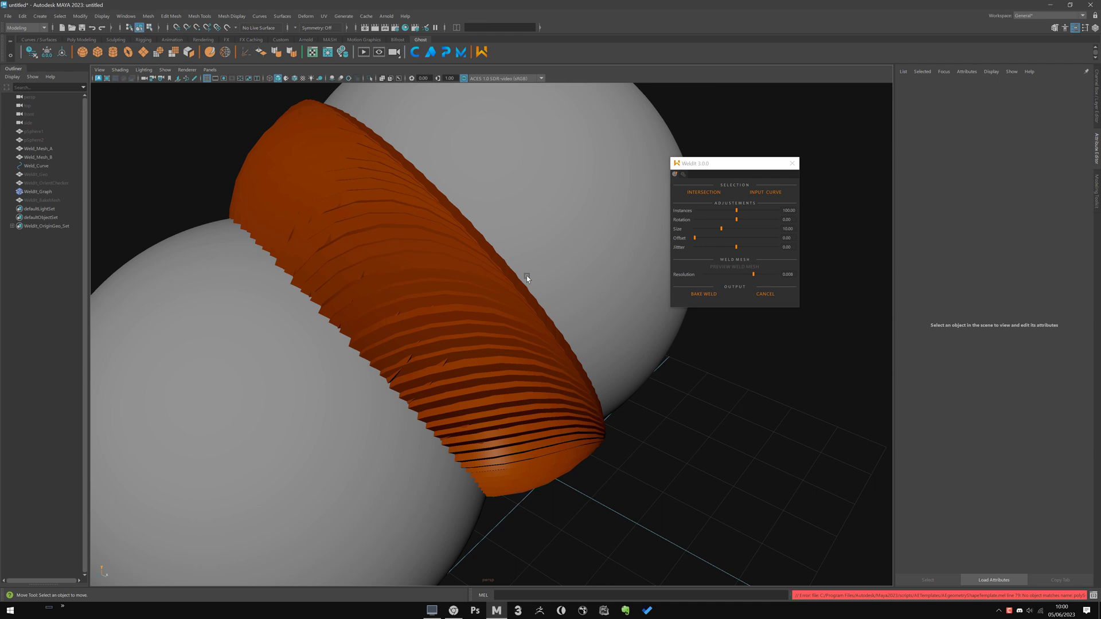
Examine the generated weld between the two spheres from several angles, along with the new WeldIt objects in the scene.
left_click_drag(534, 326, 511, 286, "alt")
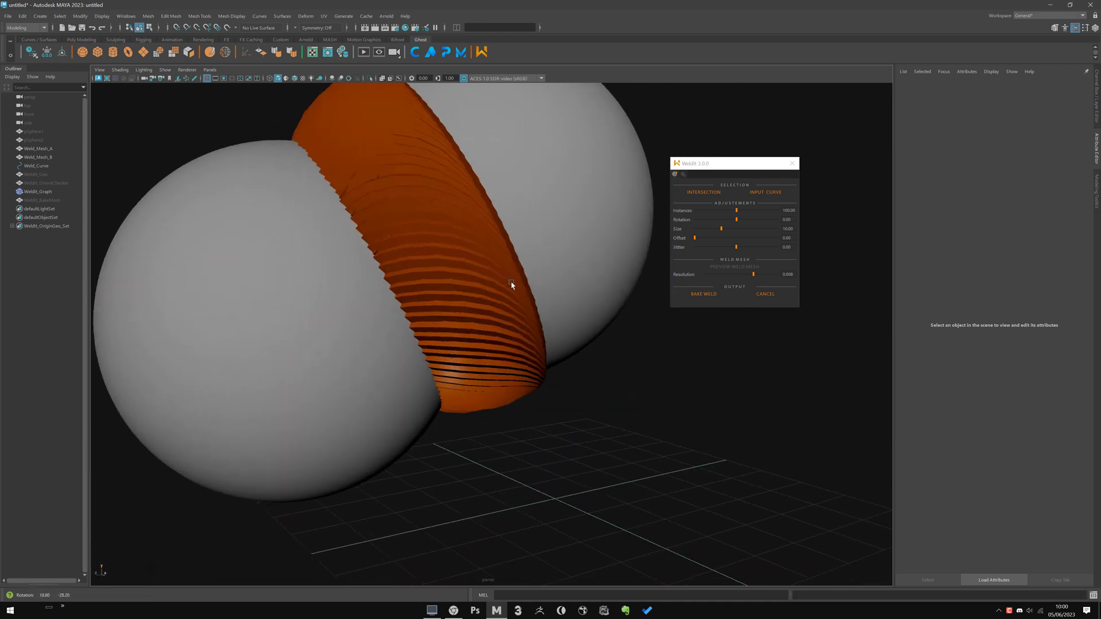
middle_click_drag(511, 261, 532, 308, "alt")
left_click_drag(532, 309, 525, 312, "alt")
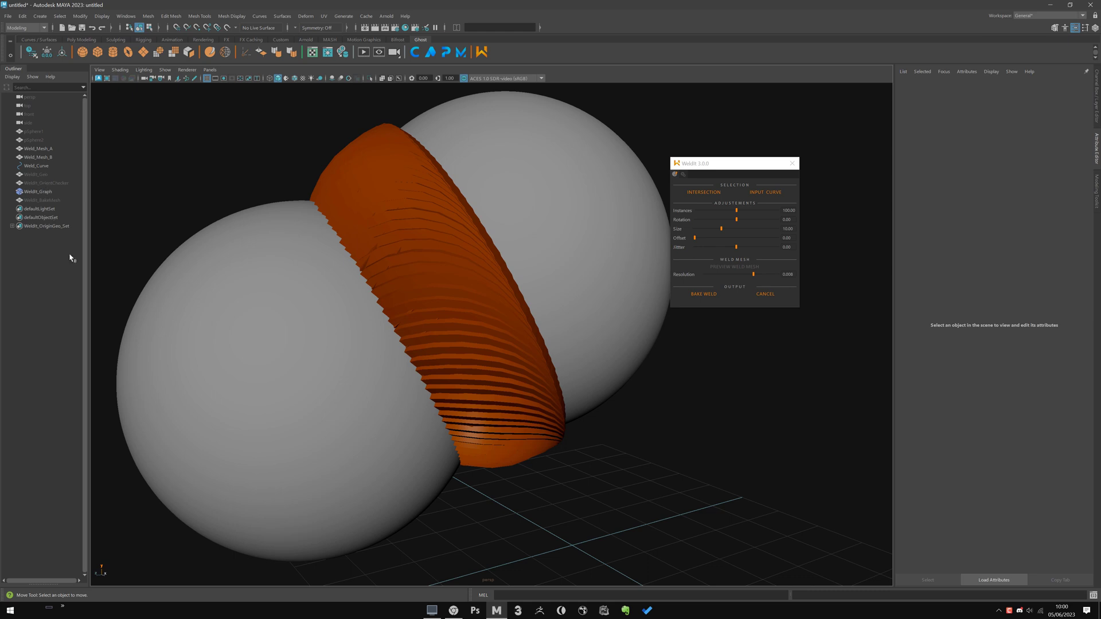
scroll(517, 340, "down", 1)
left_click_drag(510, 331, 518, 335, "alt")
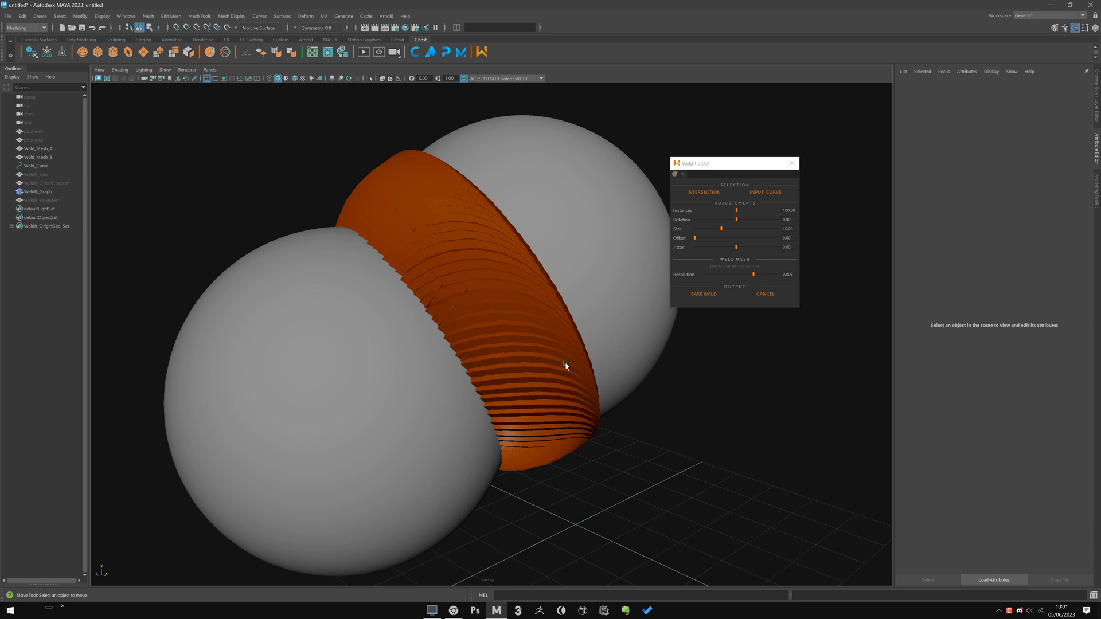
left_click_drag(565, 369, 700, 163, "alt")
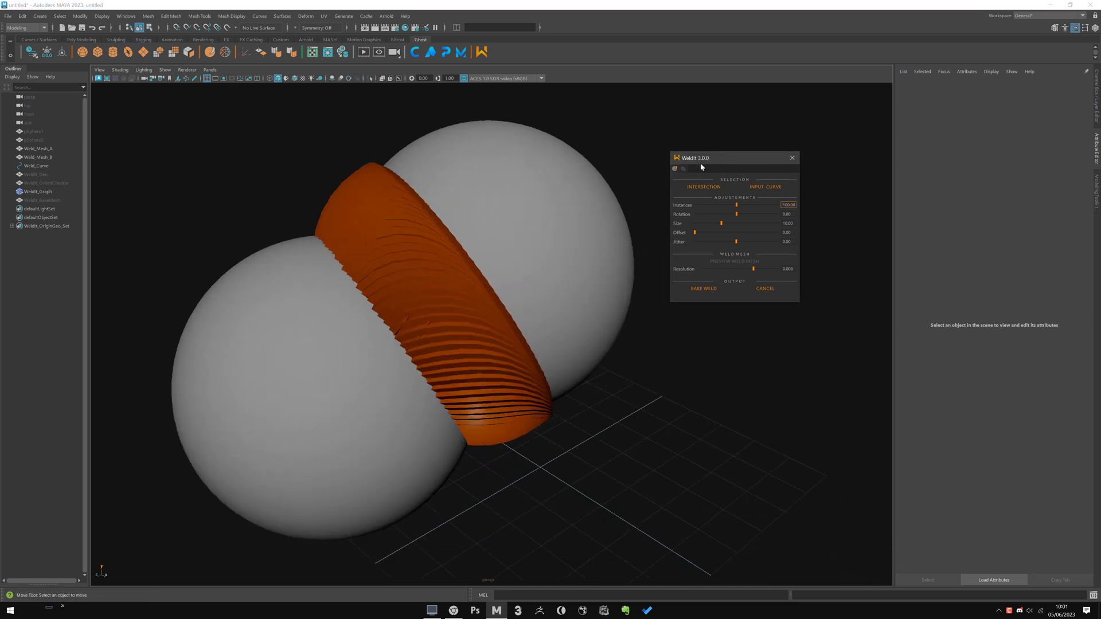
mouse_move(494, 271)
left_mouse_down("alt")
mouse_move(466, 277)
mouse_move(487, 263)
left_mouse_up("alt")
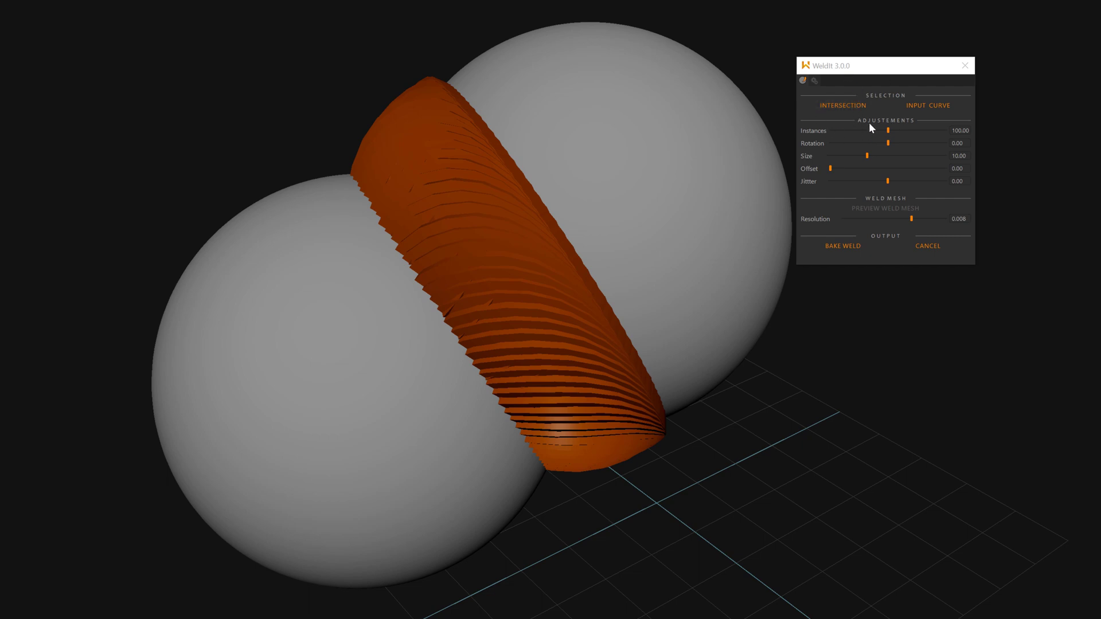
Set the weld's Instances to 52 and check the spacing of the weld segments.
left_click_drag(639, 215, 537, 249, "alt")
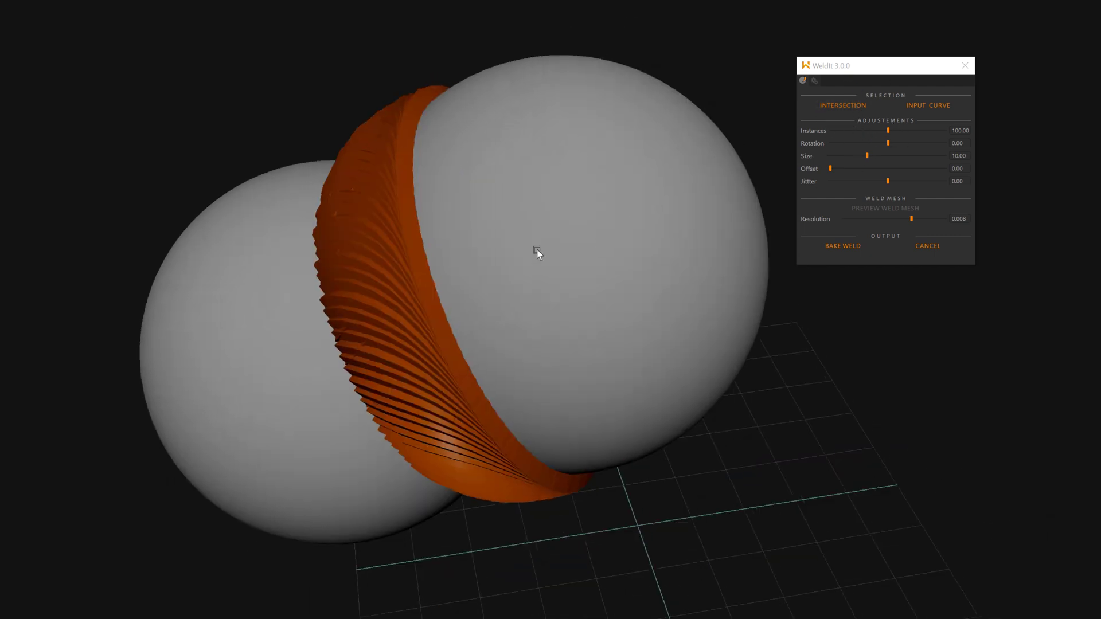
right_click_drag(536, 250, 623, 257, "alt")
left_click_drag(504, 251, 534, 236, "alt")
left_click_drag(888, 130, 860, 135)
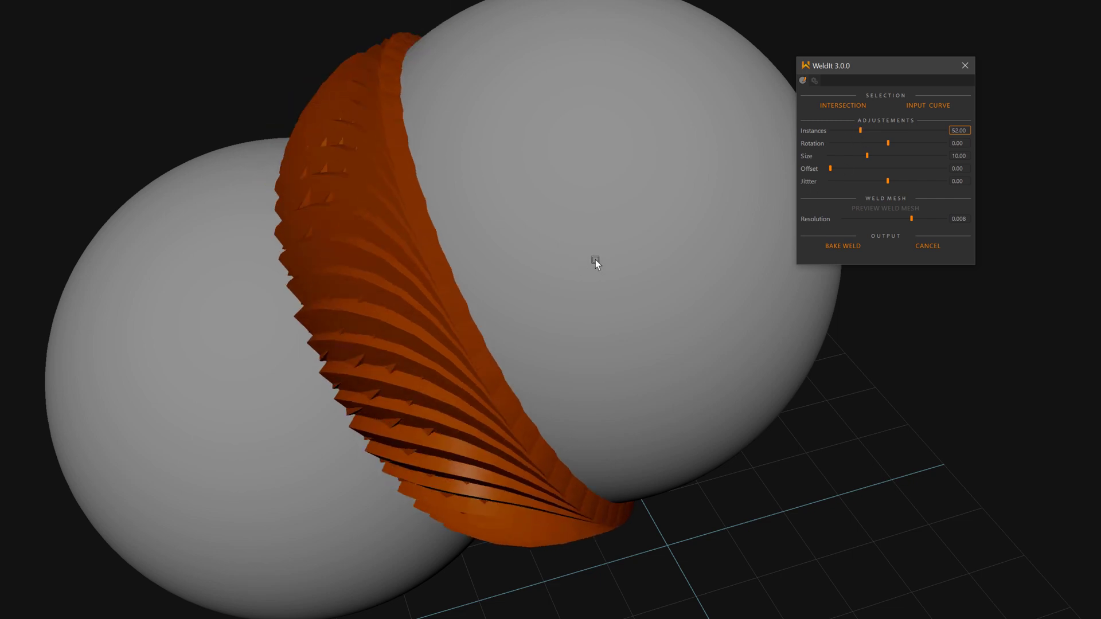
mouse_move(595, 259)
left_mouse_down("alt")
mouse_move(621, 245)
mouse_move(680, 249)
mouse_move(599, 247)
left_mouse_up("alt")
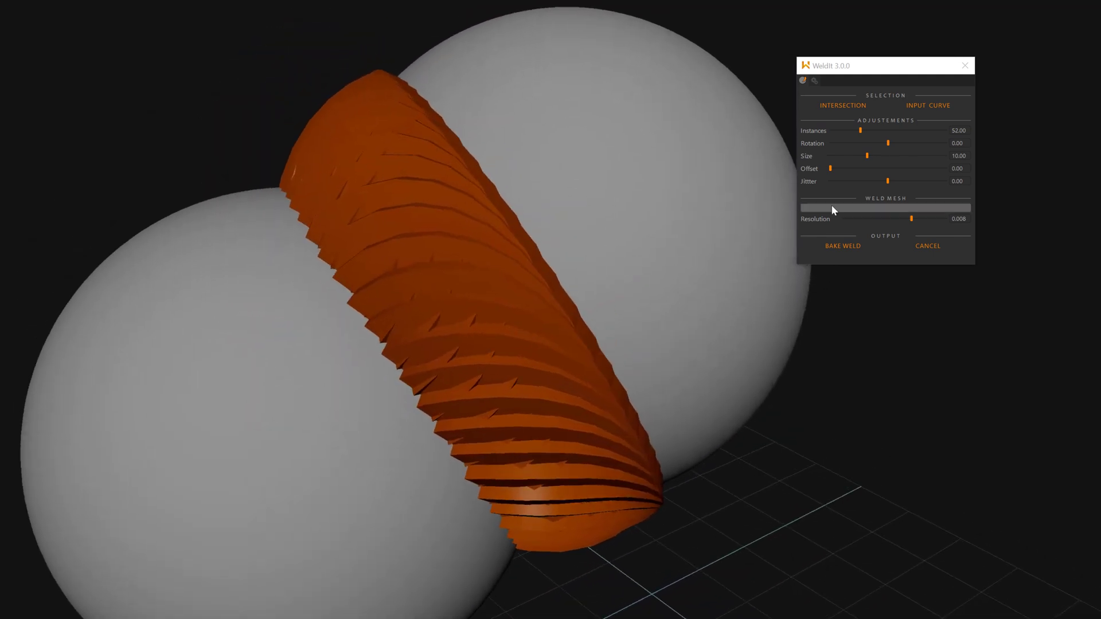
left_click(833, 210)
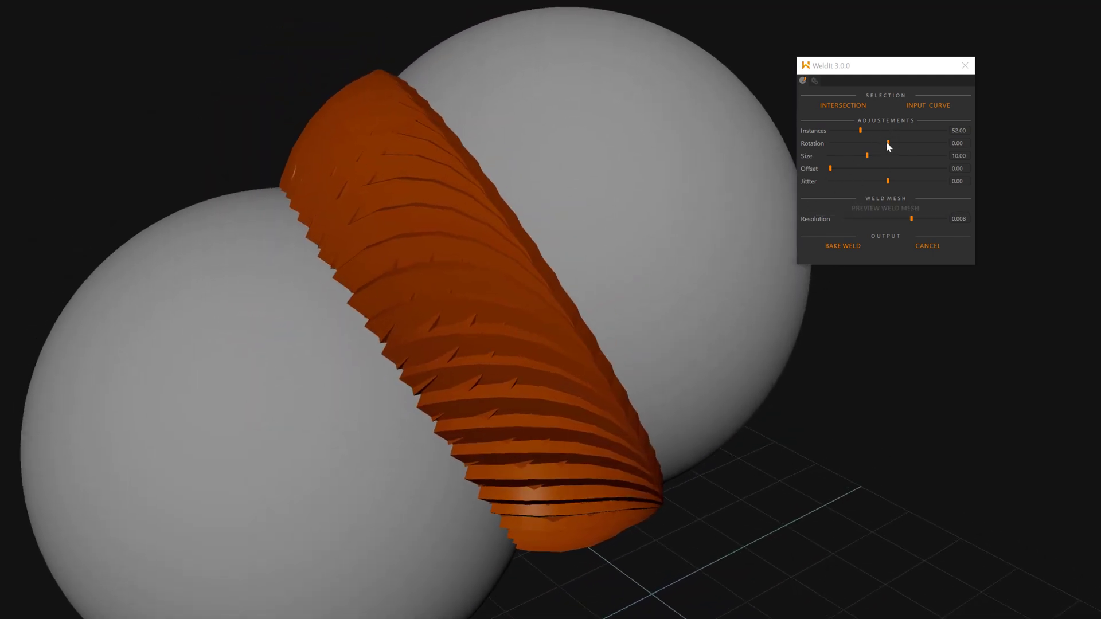
Test the weld's Rotation at -180, set it to 154 and inspect the flared weld shape.
left_click_drag(886, 144, 823, 154)
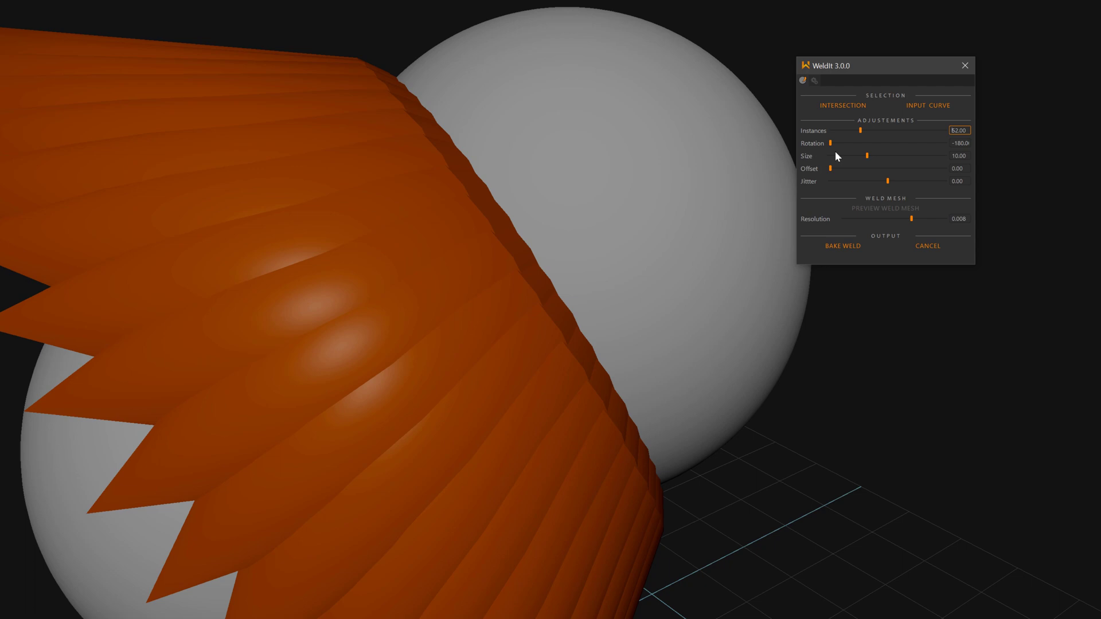
left_click_drag(900, 151, 937, 155)
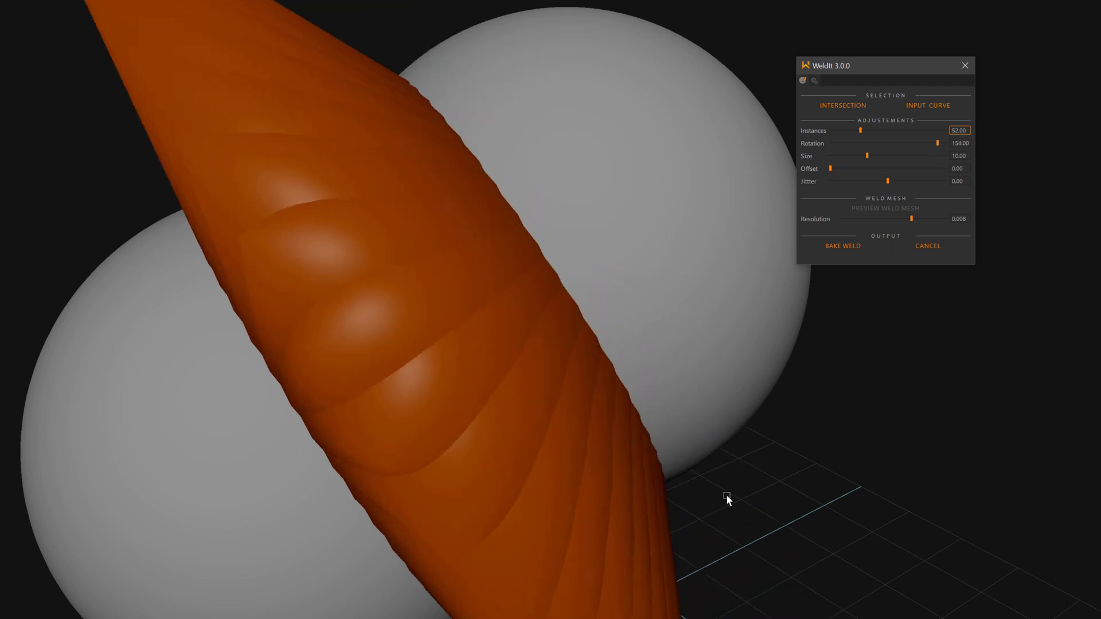
right_click_drag(725, 494, 624, 355, "alt")
left_click_drag(625, 355, 703, 278, "alt")
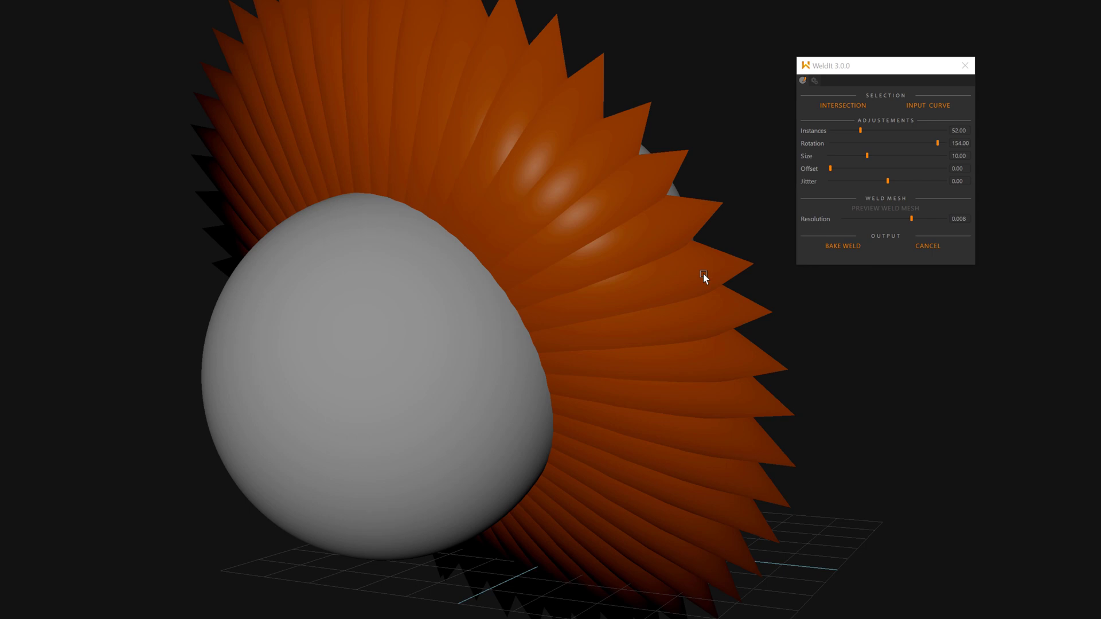
Reduce the weld's Size to 4.10 and inspect the narrower weld around the intersection.
left_click(850, 160)
left_click(848, 155)
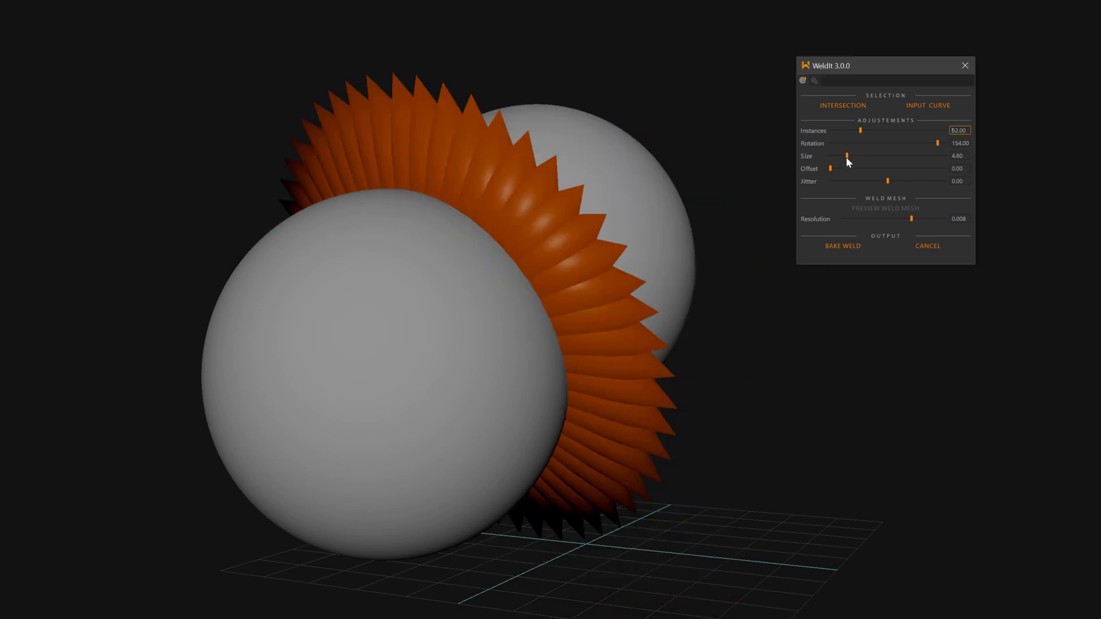
left_click_drag(847, 158, 844, 157)
left_click_drag(669, 298, 584, 290, "alt")
right_click_drag(584, 290, 597, 312, "alt")
left_click_drag(596, 311, 536, 287, "alt")
left_click_drag(481, 240, 477, 251, "alt")
Set the weld's Instances to 16 and inspect the individual weld segments from different angles.
left_click(844, 129)
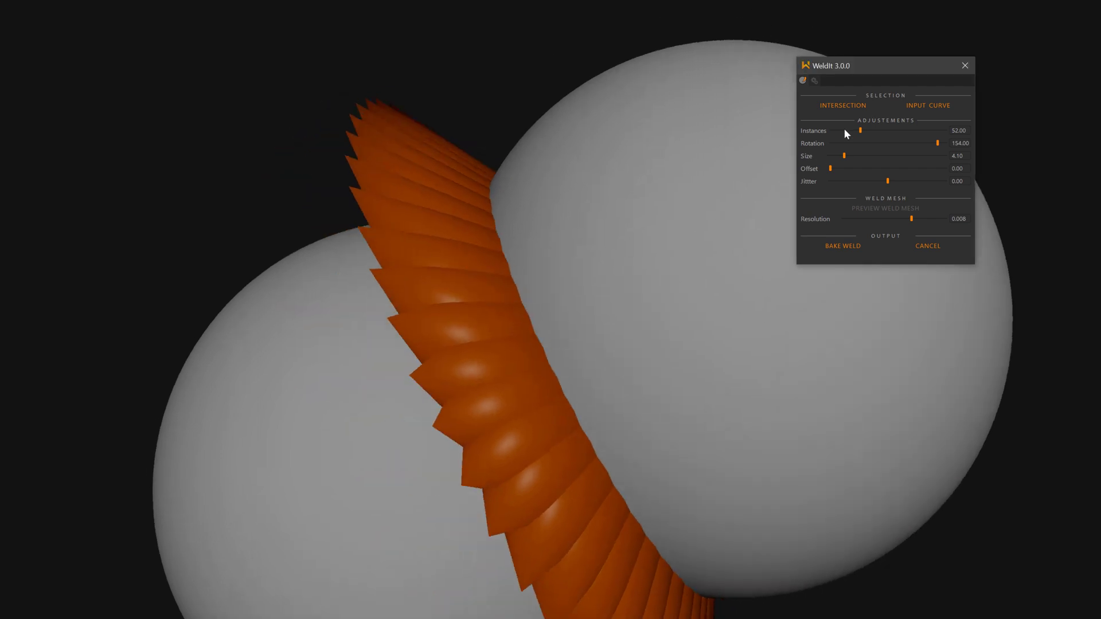
left_click_drag(844, 130, 838, 129)
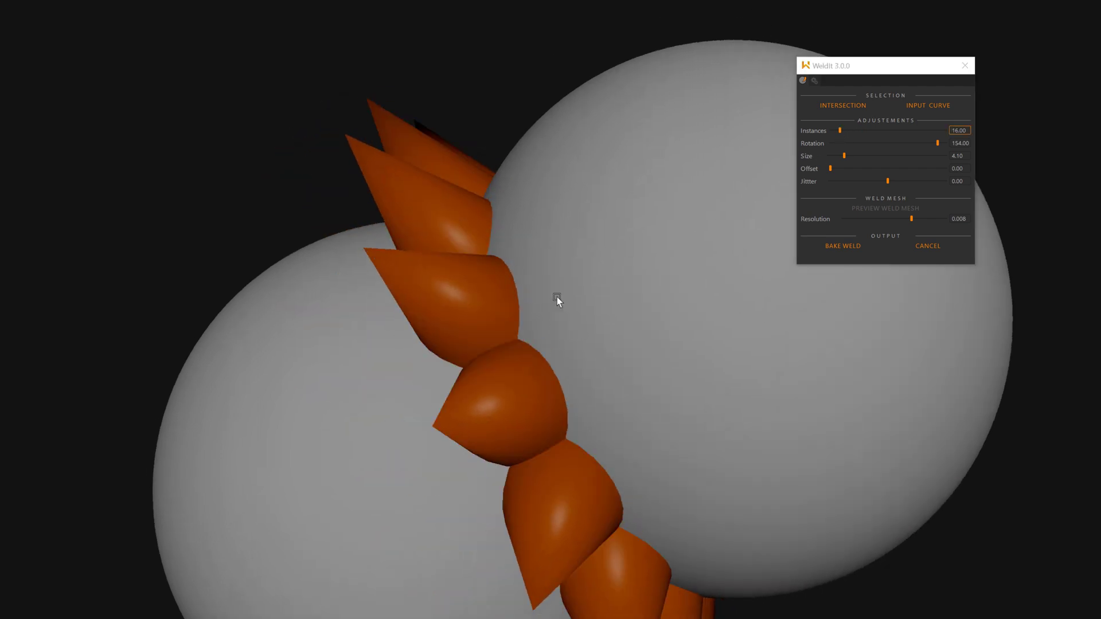
left_click_drag(556, 297, 605, 212, "alt")
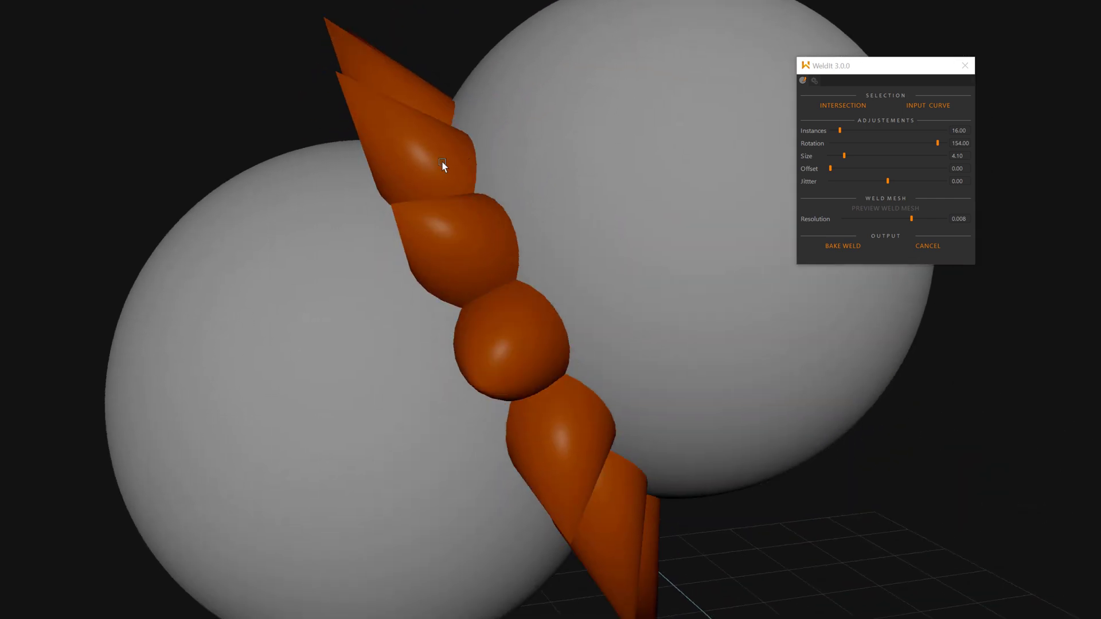
left_click_drag(404, 153, 525, 257, "alt")
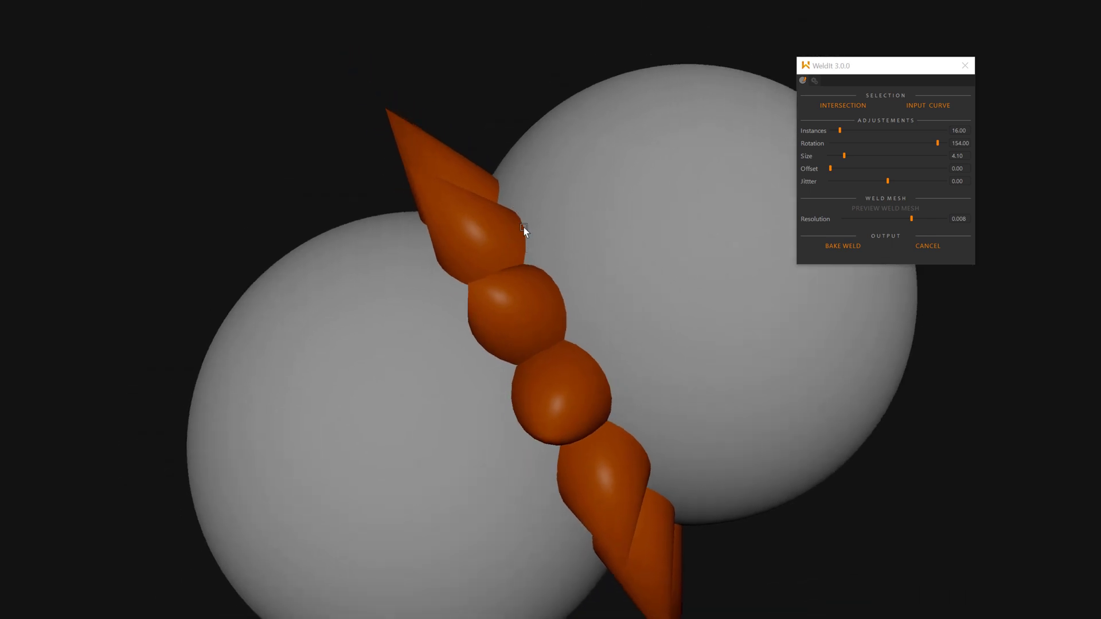
left_click_drag(351, 270, 339, 260, "alt")
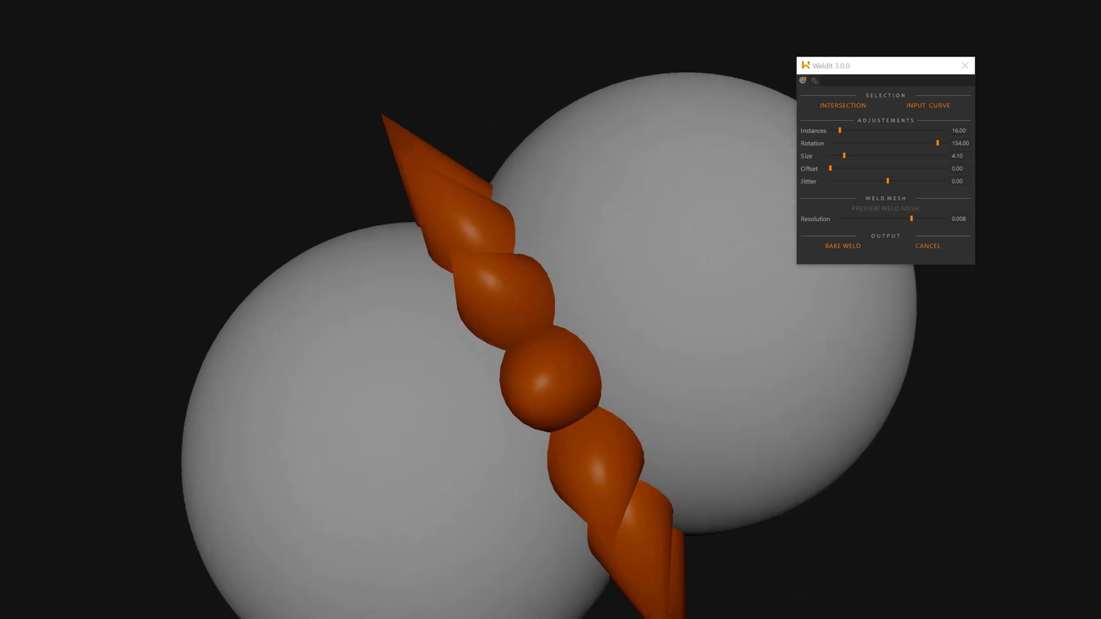
Remove the weld to expose the intersection curve and sketch the angle between the spheres with an outward direction arrow.
key("Delete")
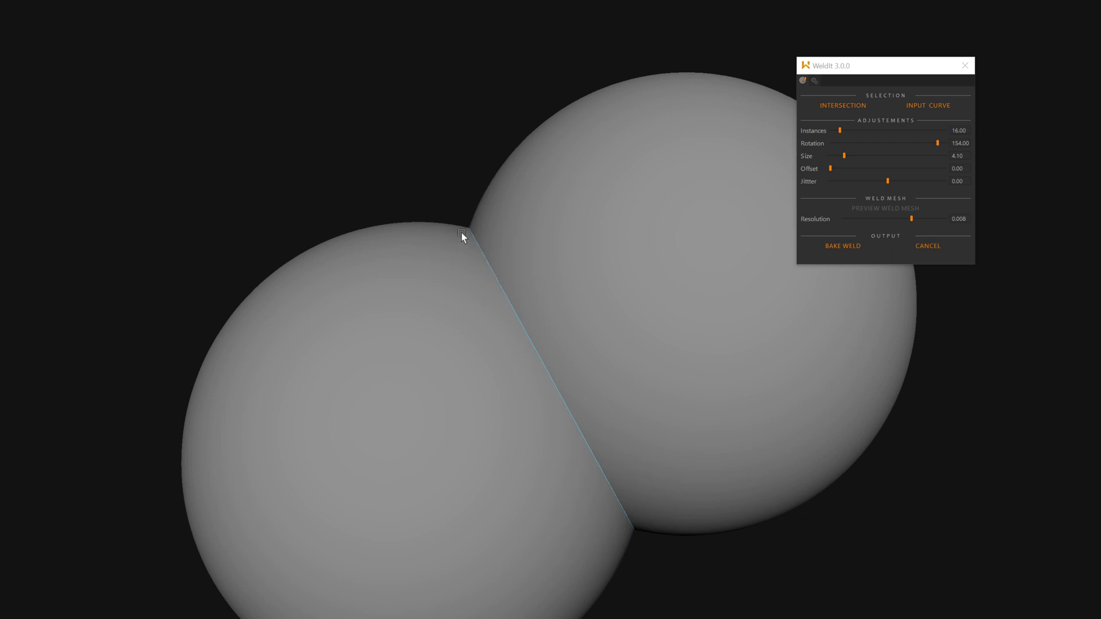
mouse_move(462, 235)
left_mouse_down("alt")
mouse_move(483, 202)
mouse_move(482, 238)
left_mouse_up("alt")
right_click_drag(482, 239, 490, 224, "alt")
left_click_drag(490, 224, 489, 246, "alt")
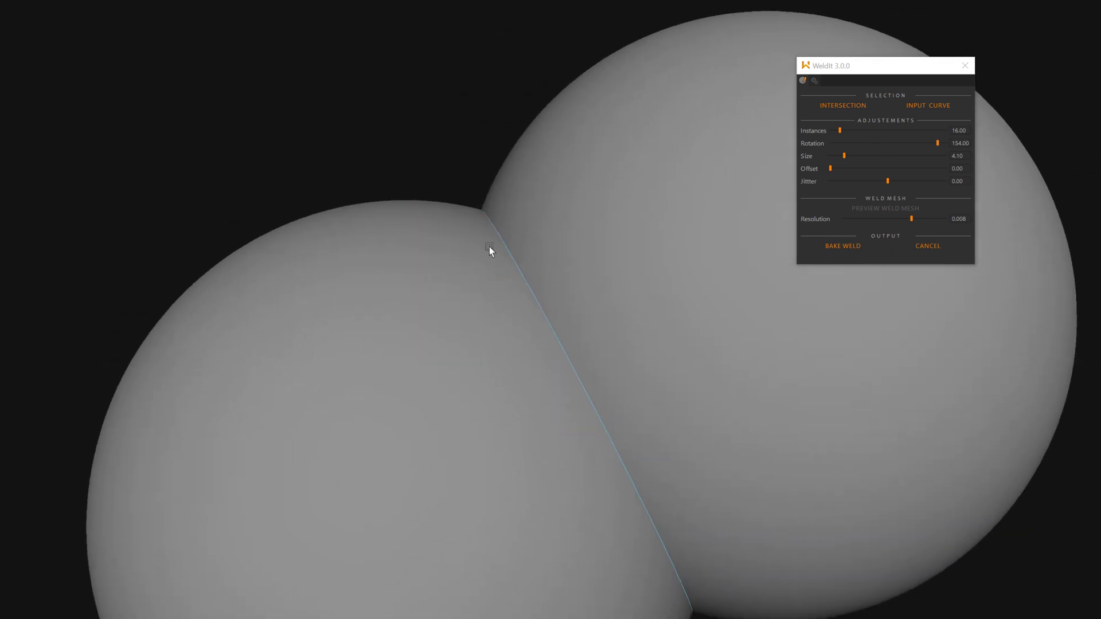
left_click(485, 198)
mouse_move(423, 202)
left_mouse_down()
mouse_move(479, 210)
mouse_move(519, 144)
left_mouse_up()
left_click_drag(471, 187, 455, 153)
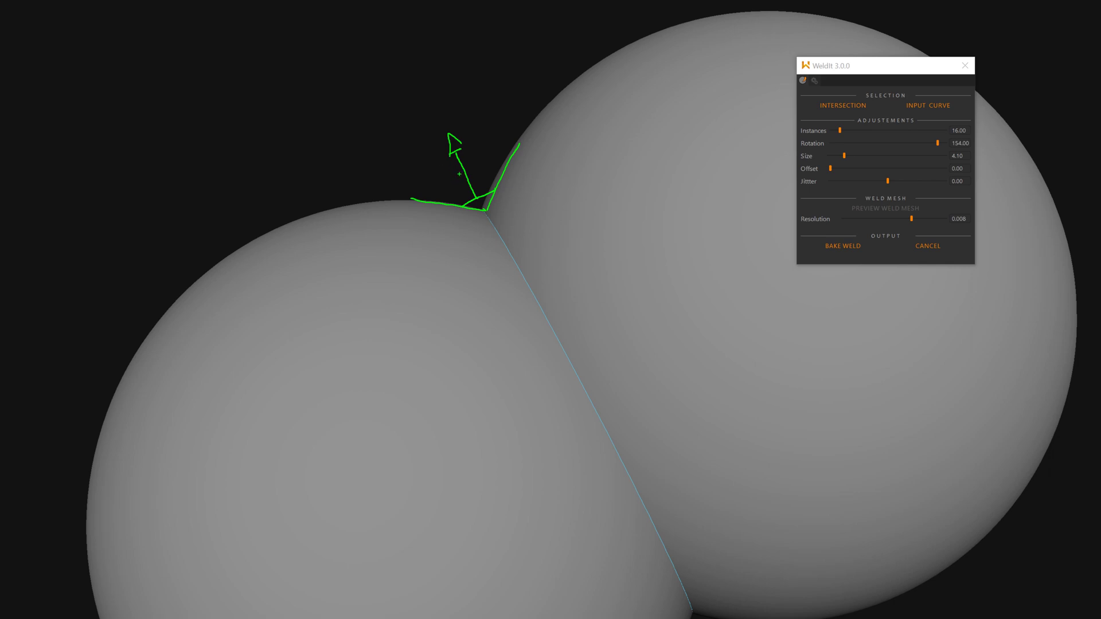
key("Escape")
Try the weld's Rotation at 160, set it to 148 and inspect how the segment tips point.
left_click_drag(524, 261, 519, 208, "alt")
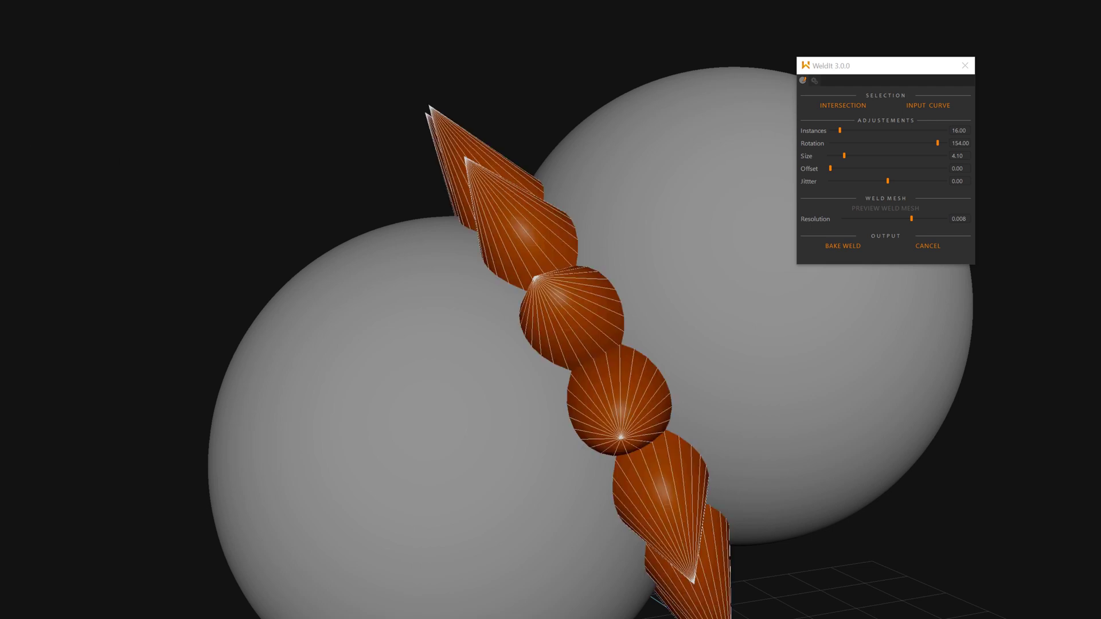
left_click_drag(745, 172, 840, 153, "alt")
left_click(937, 143)
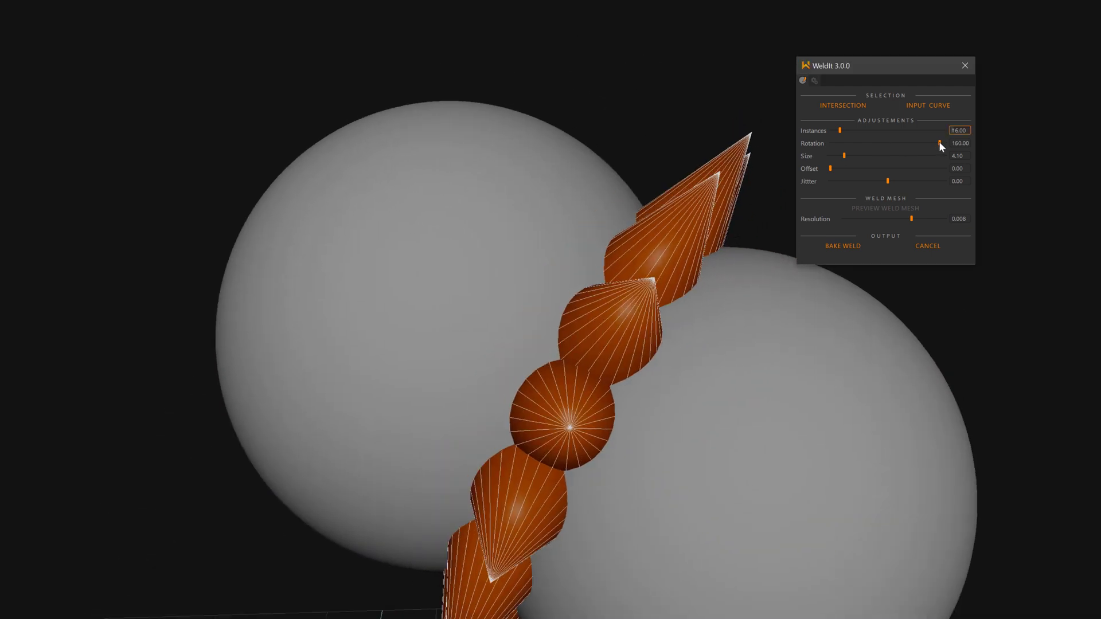
left_click_drag(939, 142, 935, 143)
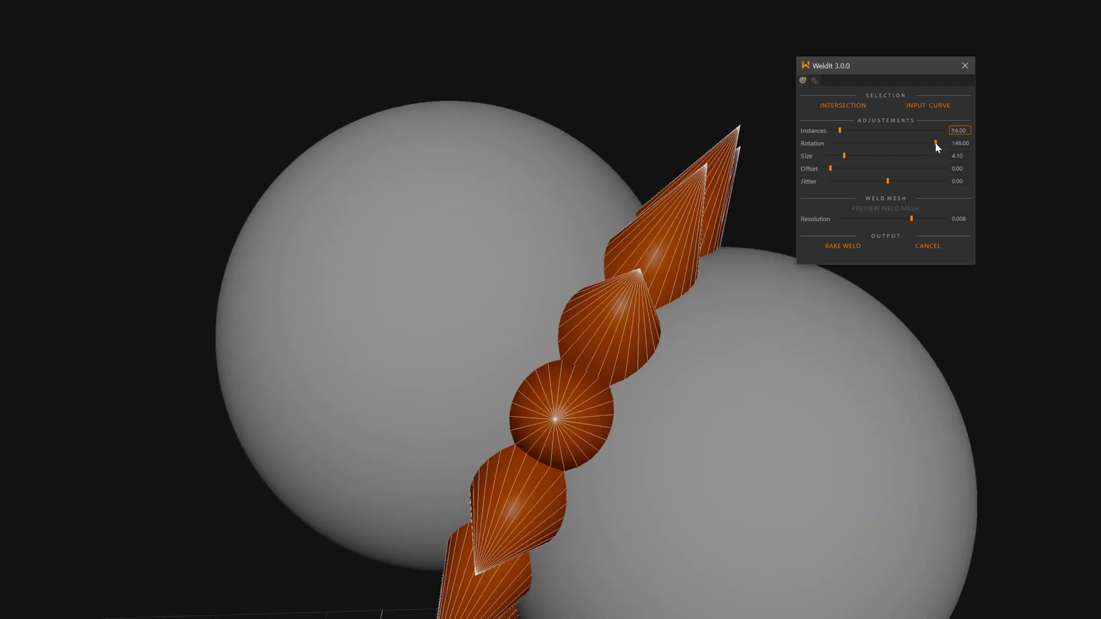
left_click_drag(728, 215, 662, 232, "alt")
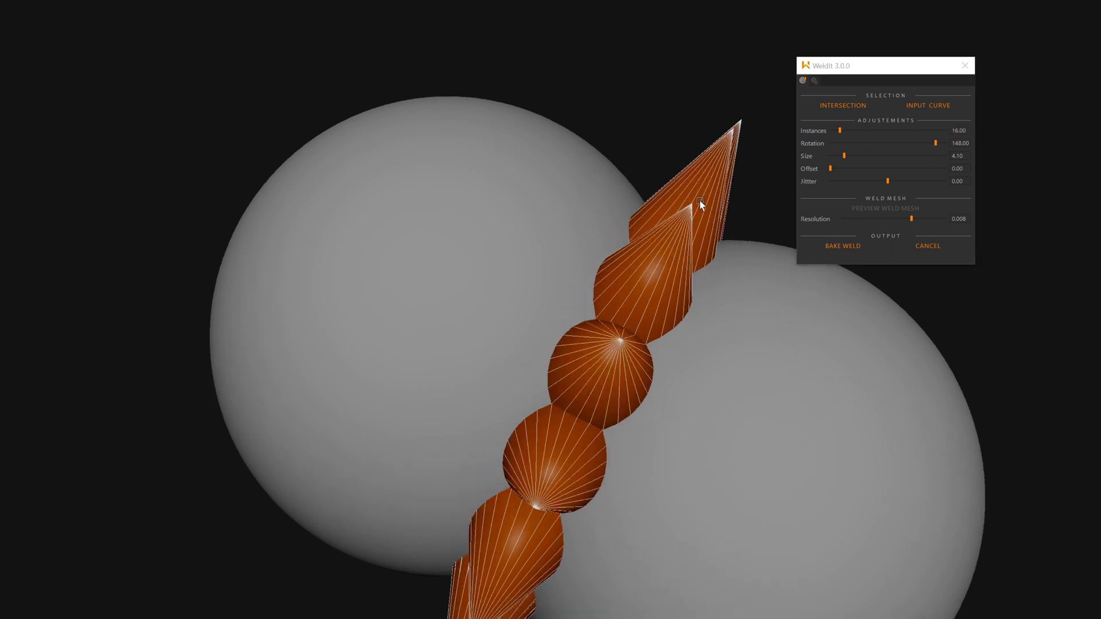
left_click_drag(700, 200, 533, 377, "alt")
left_click_drag(569, 312, 622, 246, "alt")
Set the weld's Size to 3.20 and inspect the gaps between the segments up close.
left_click_drag(842, 157, 838, 156)
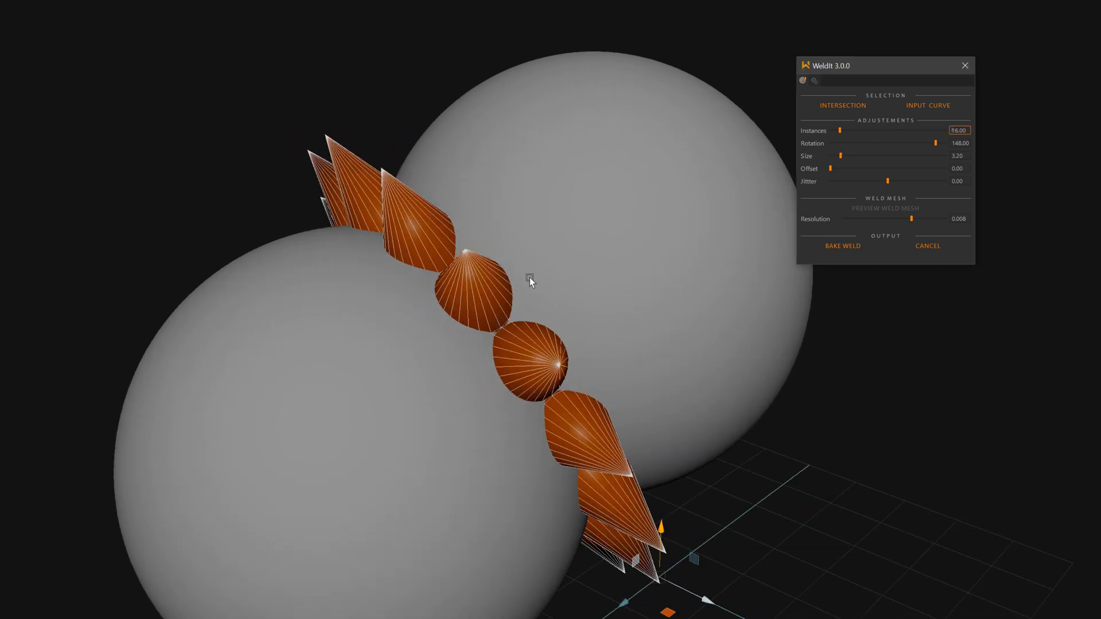
left_click_drag(530, 280, 507, 290, "alt")
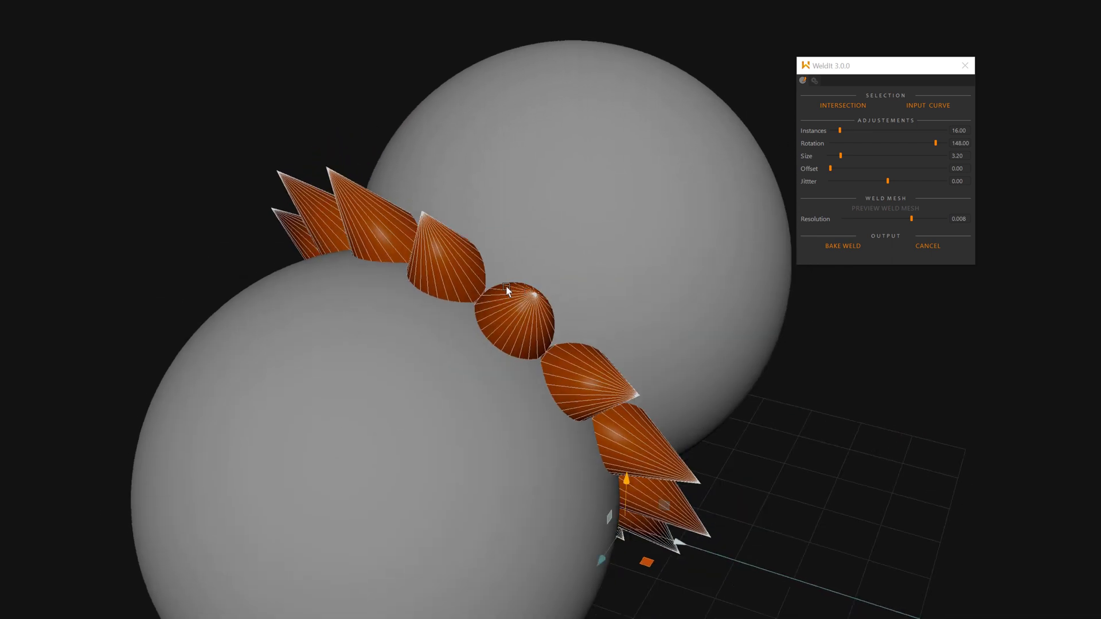
scroll(507, 290, "up", 1)
scroll(597, 301, "up", 4)
left_click_drag(596, 300, 485, 283, "alt")
left_click_drag(445, 250, 519, 280, "alt")
Set the weld's Instances to 55 so that the segments overlap along the whole intersection.
left_click_drag(843, 129, 862, 130)
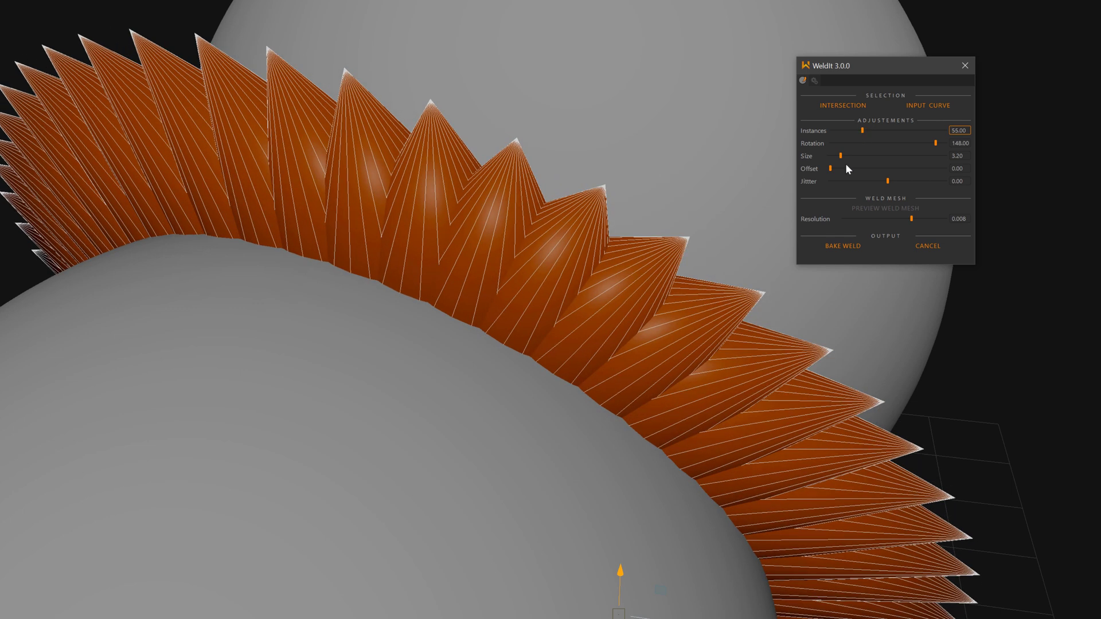
left_click_drag(763, 269, 654, 237, "alt")
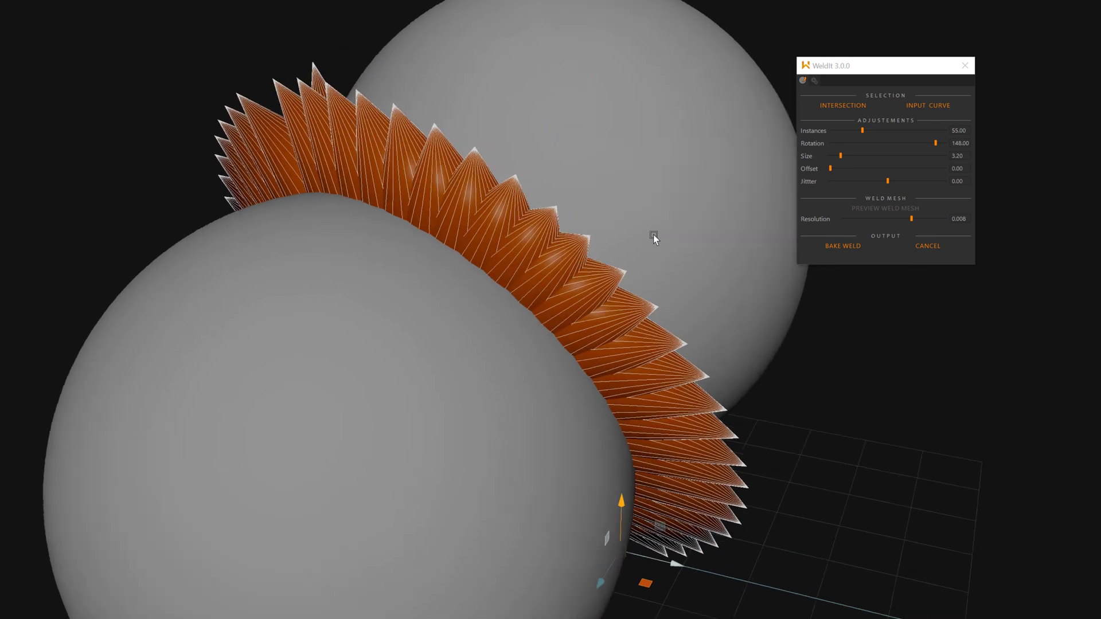
Test the weld's Offset at 0.99, inspect the displaced weld and return the Offset to 0.
right_click_drag(652, 235, 688, 225, "alt")
left_click_drag(830, 168, 854, 170)
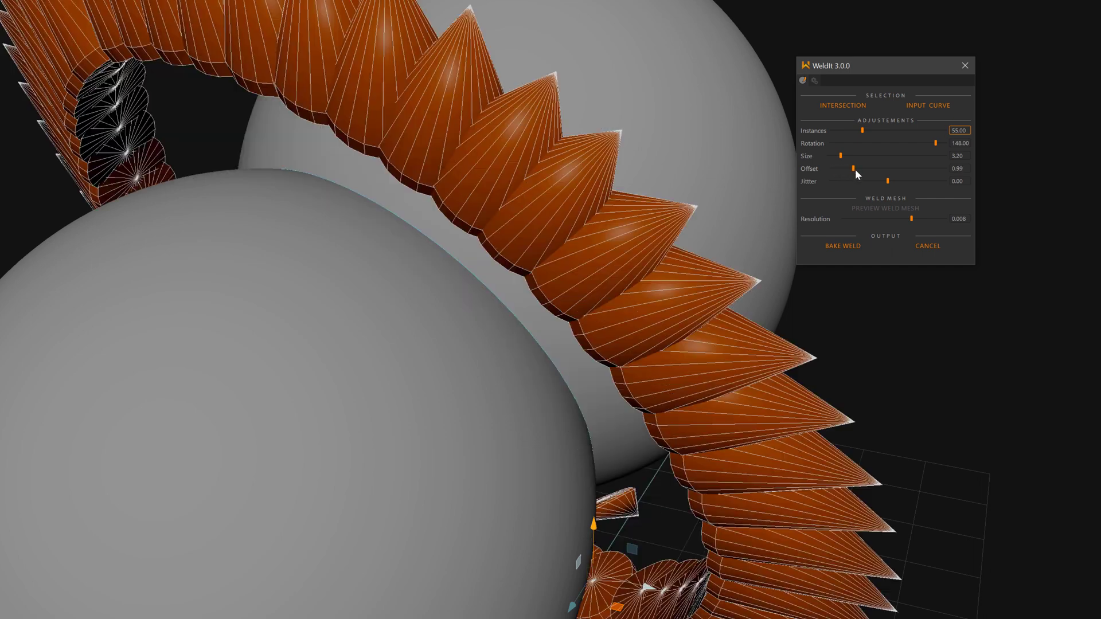
left_click_drag(766, 214, 623, 232, "alt")
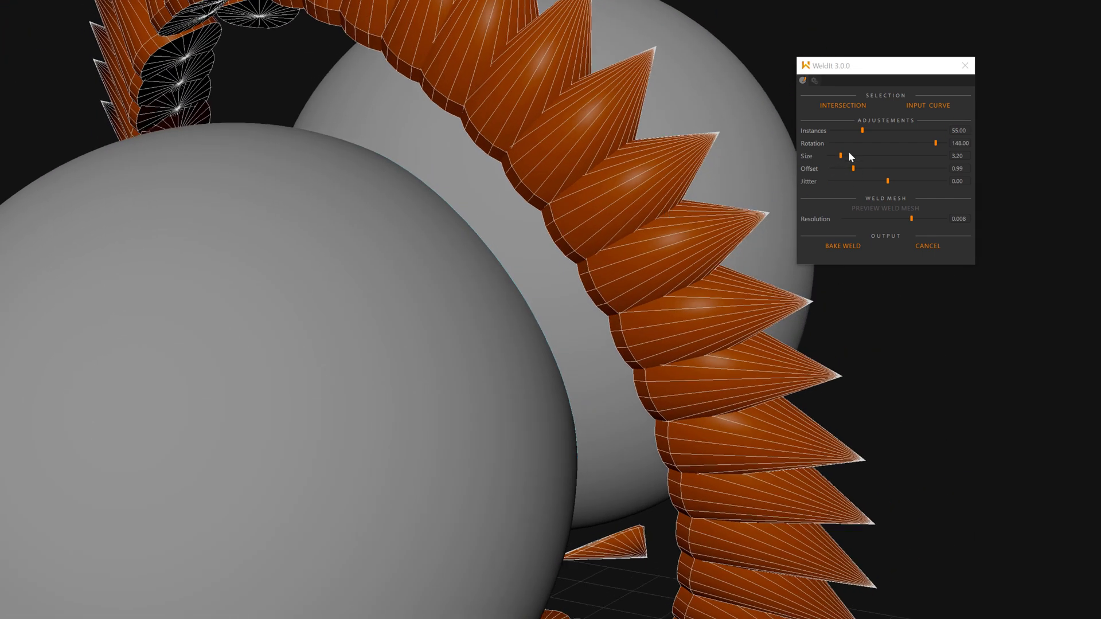
left_click_drag(853, 168, 824, 167)
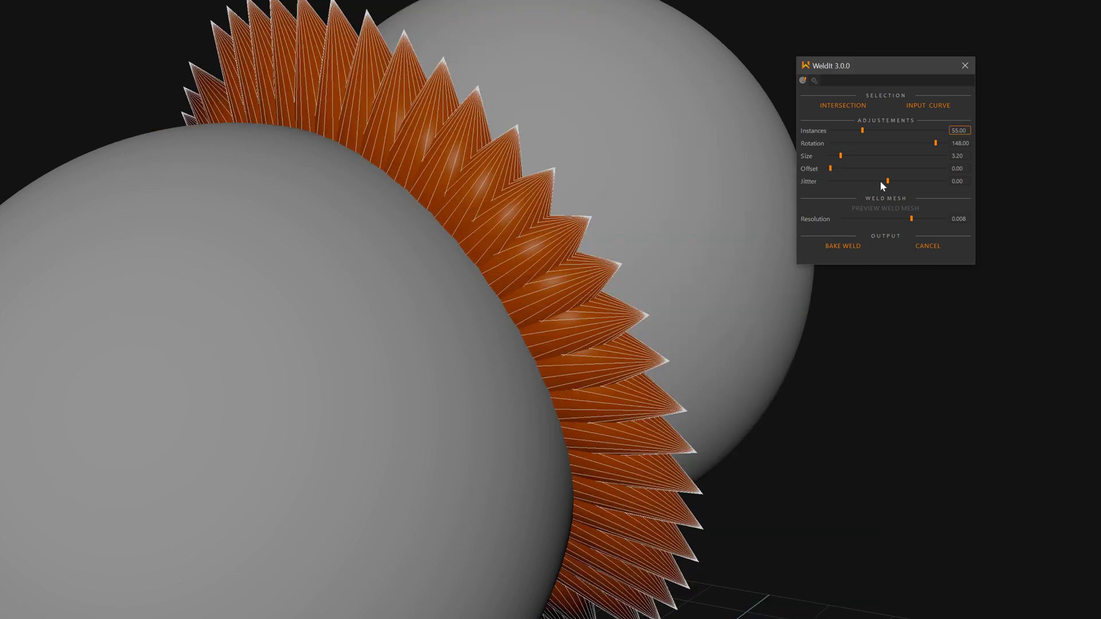
left_click_drag(644, 249, 716, 246, "alt")
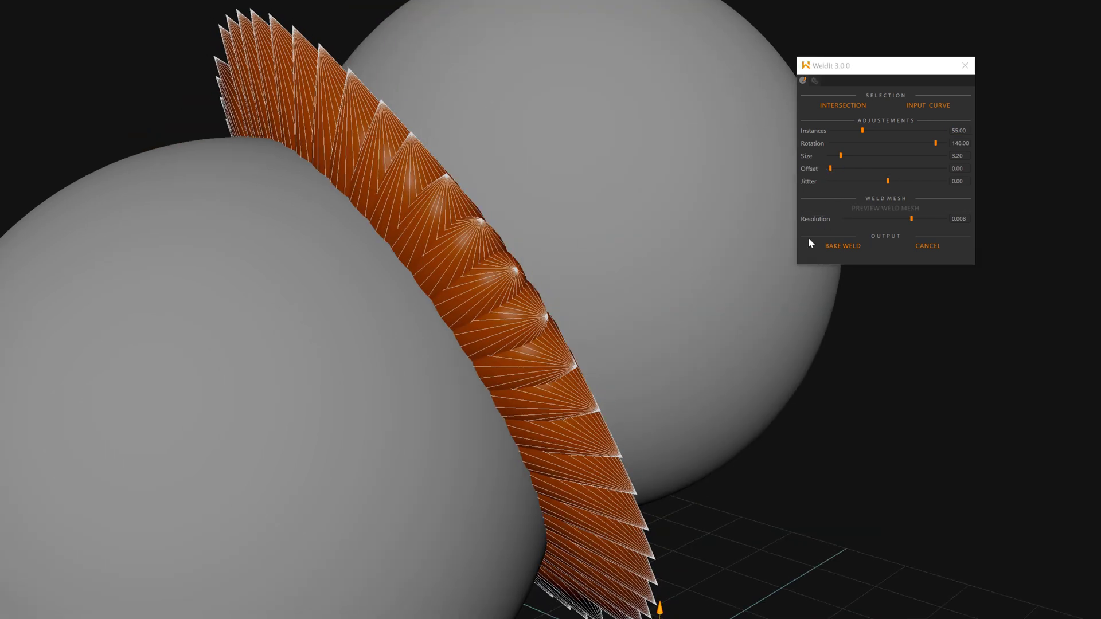
Test the weld's Jitter at 0.09, inspect the irregular segments and reset the Jitter to 0.
left_click(902, 178)
left_click_drag(902, 179, 911, 181)
left_click_drag(785, 223, 536, 285, "alt")
left_click(892, 180)
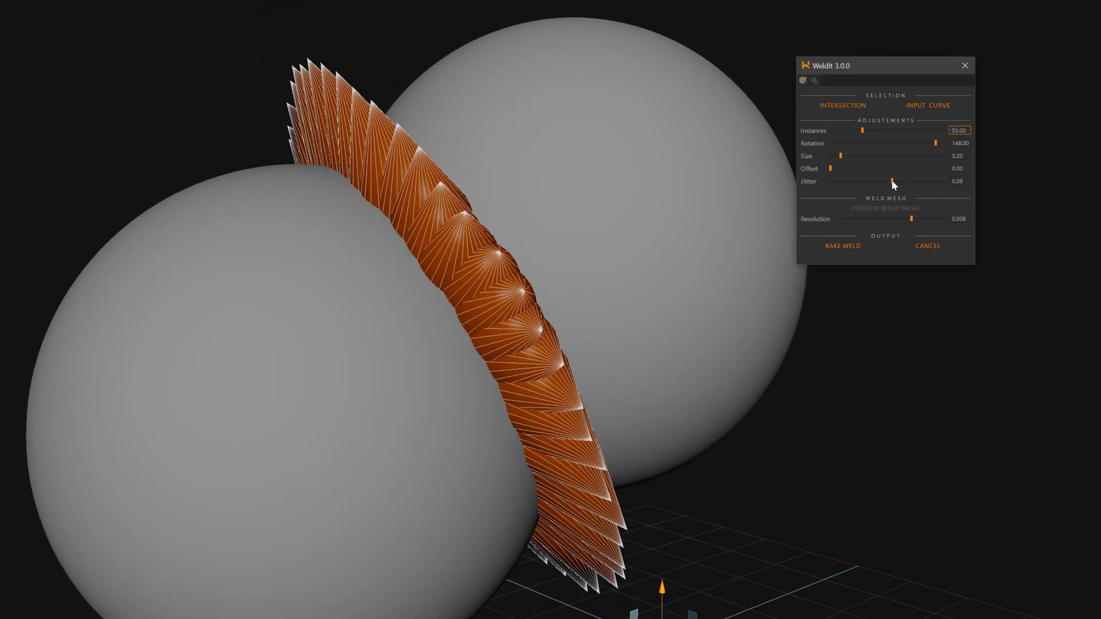
mouse_move(686, 217)
left_mouse_down("alt")
mouse_move(678, 246)
mouse_move(693, 251)
mouse_move(676, 232)
mouse_move(705, 224)
left_mouse_up("alt")
double_click(958, 181)
type("0")
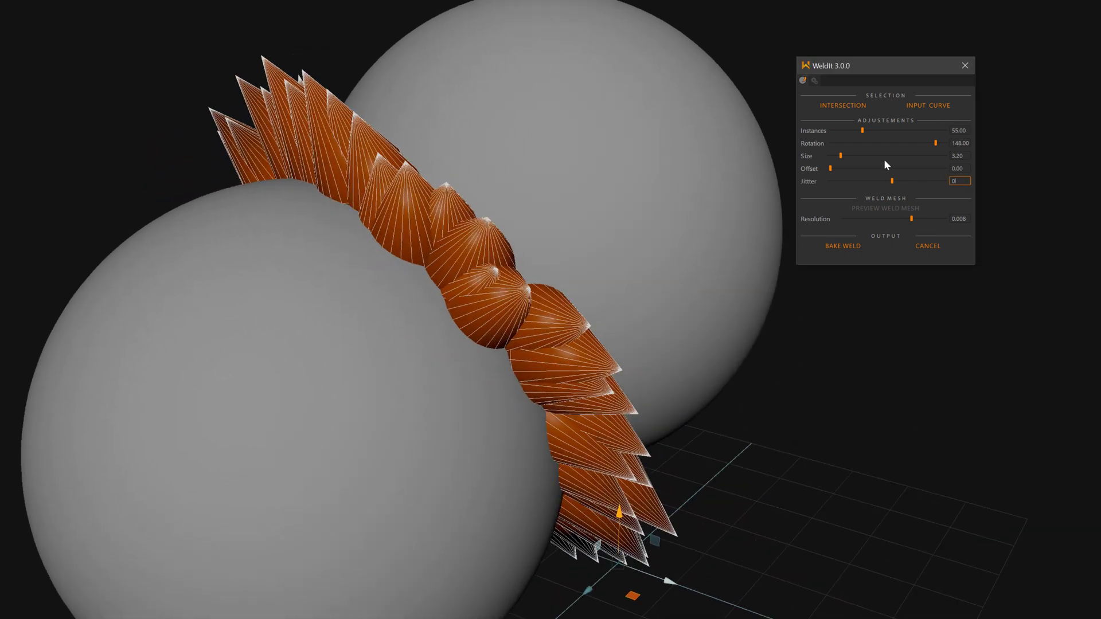
key("Return")
Check the regular segment layout and generate a preview of the merged weld mesh.
left_click_drag(620, 250, 592, 150, "alt")
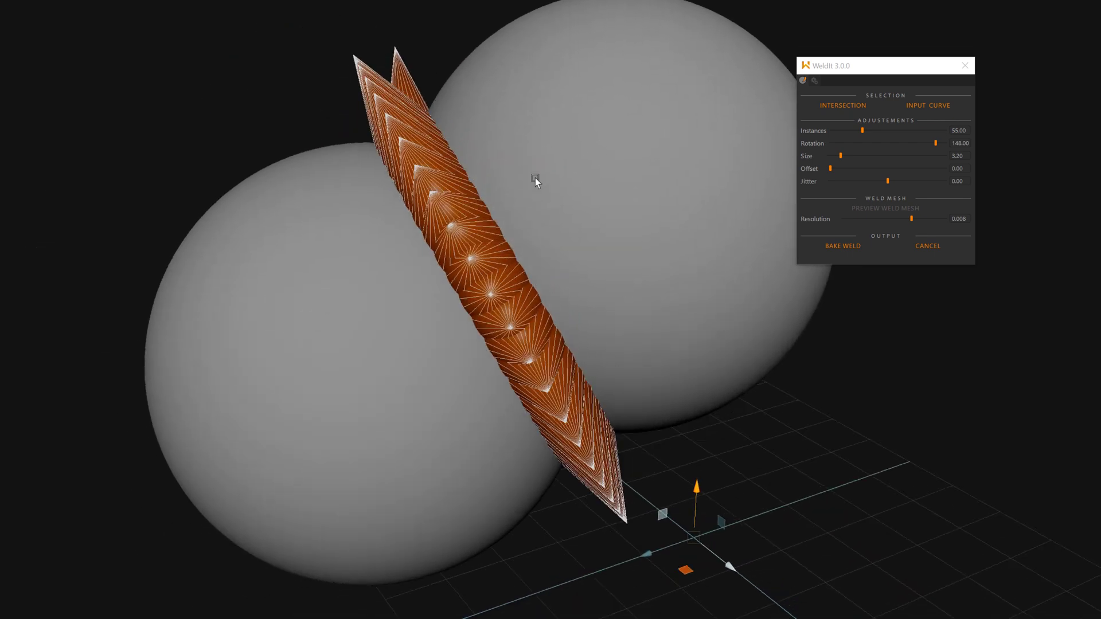
left_click_drag(535, 178, 555, 219, "alt")
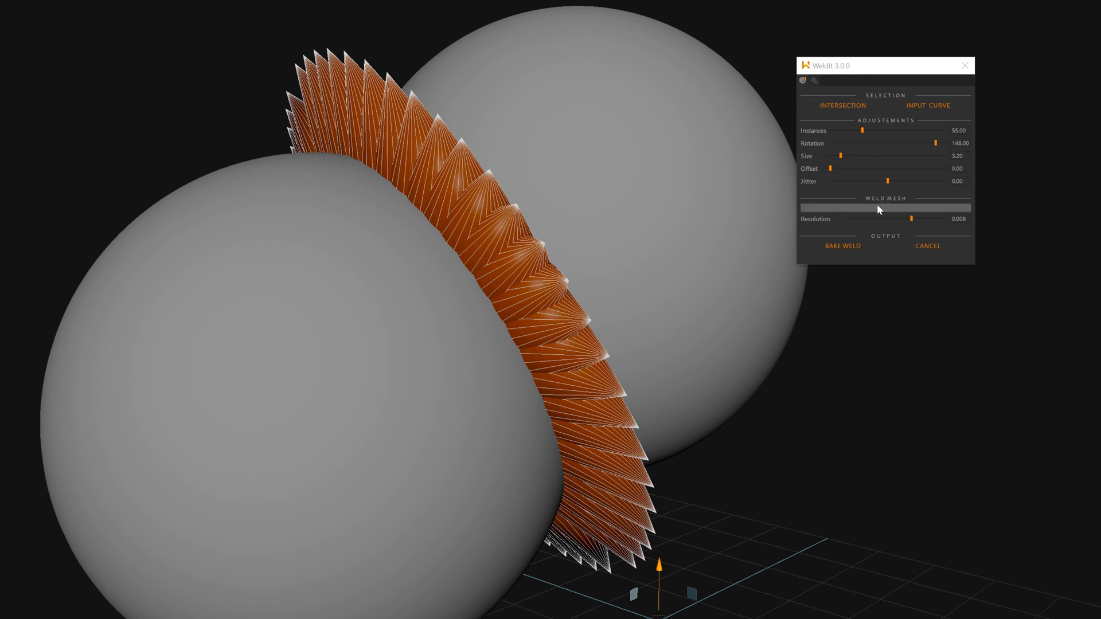
left_click(893, 209)
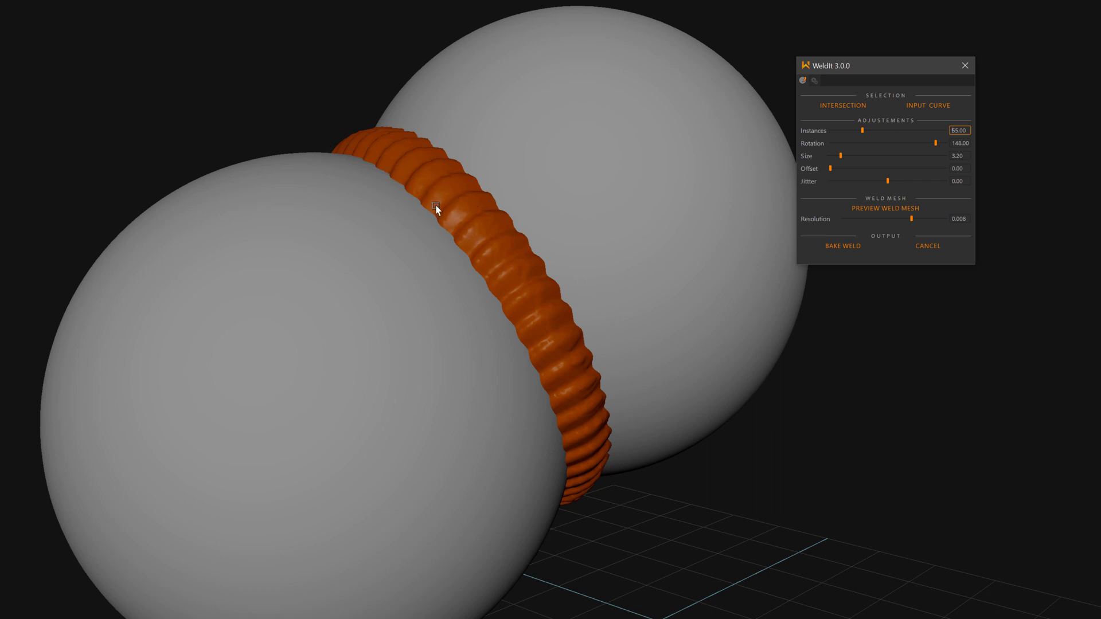
Examine the merged weld mesh between the spheres from several angles, including a close look at its triangulated wireframe.
left_click_drag(599, 211, 686, 226, "alt")
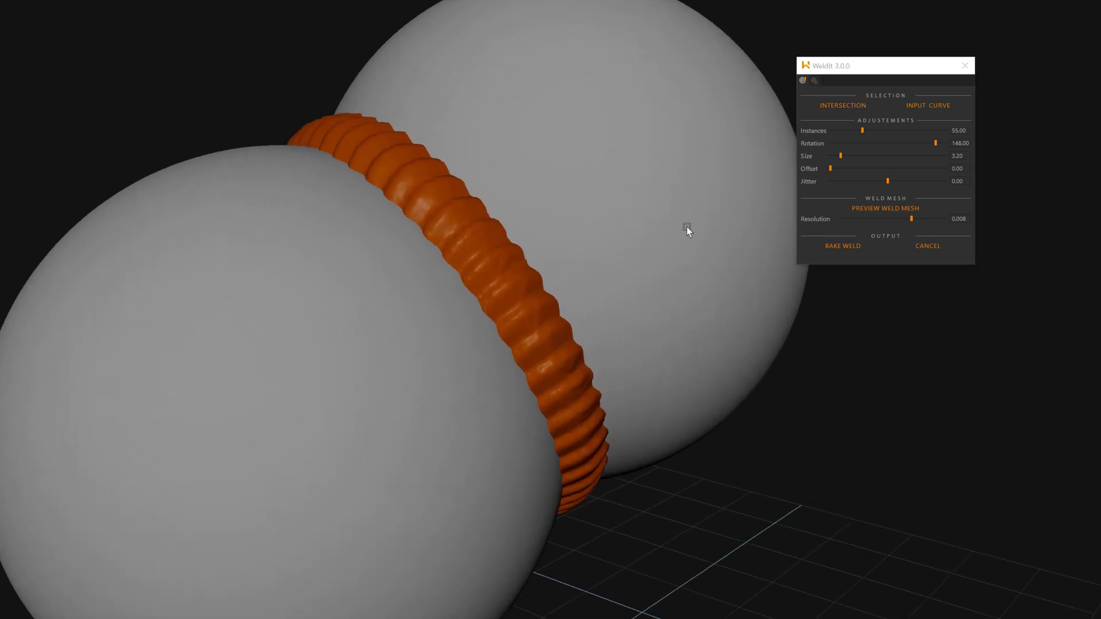
left_click_drag(582, 265, 568, 304, "alt")
right_click_drag(568, 304, 589, 360, "alt")
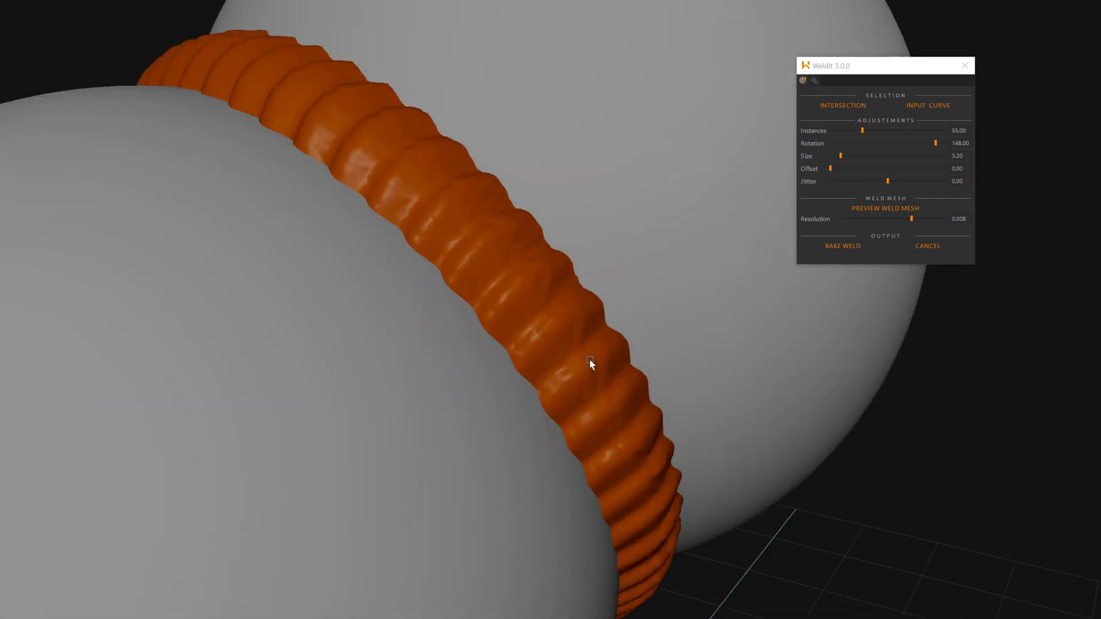
left_click_drag(589, 359, 628, 358, "alt")
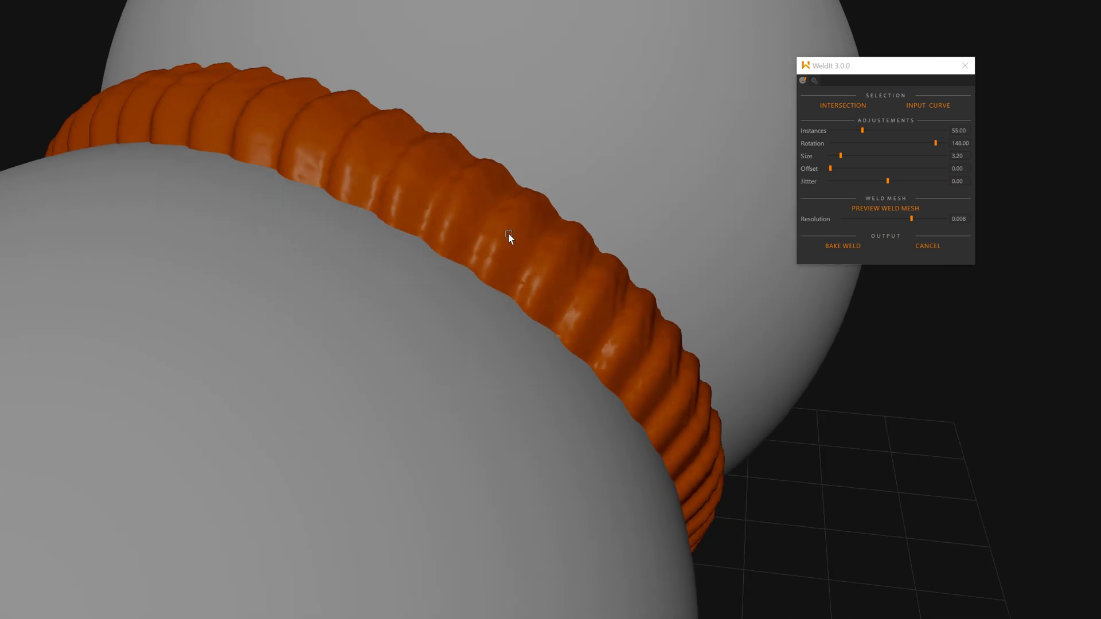
left_click_drag(509, 238, 589, 184, "alt")
left_click_drag(445, 194, 628, 232, "alt")
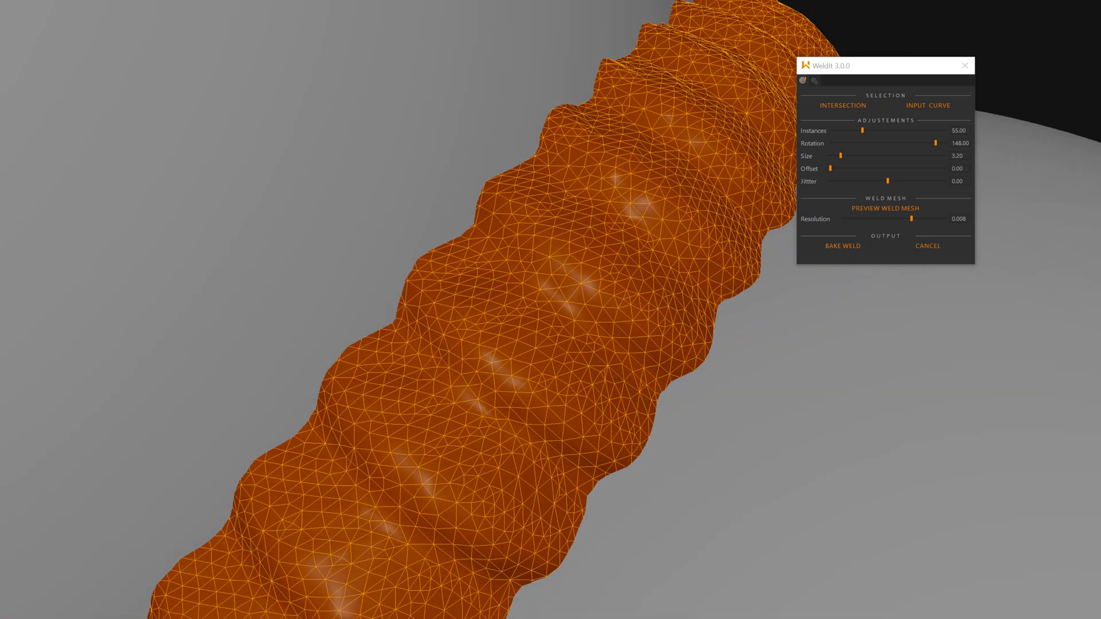
left_click(824, 16)
right_click_drag(705, 144, 642, 168, "alt")
left_click_drag(643, 169, 516, 159, "alt")
right_click_drag(516, 158, 421, 221, "alt")
left_click_drag(422, 220, 508, 236, "alt")
right_click_drag(508, 236, 565, 357, "alt")
left_click_drag(565, 356, 512, 334, "alt")
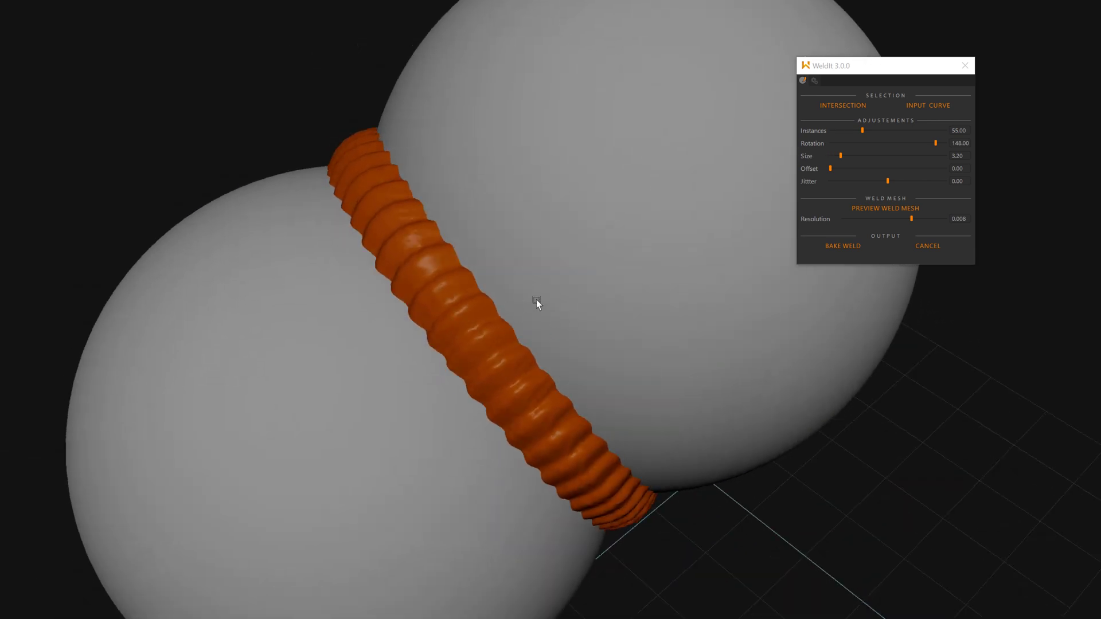
left_click_drag(494, 295, 541, 297, "alt")
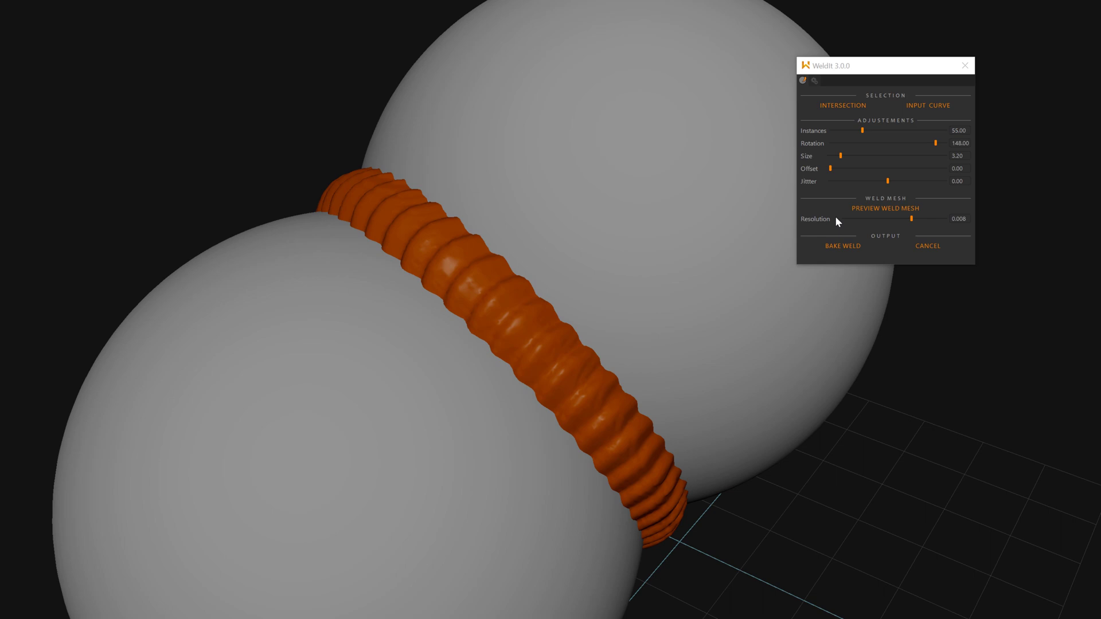
Display the wireframe on the shaded meshes and set the weld mesh Resolution to 0.005.
left_click(886, 214)
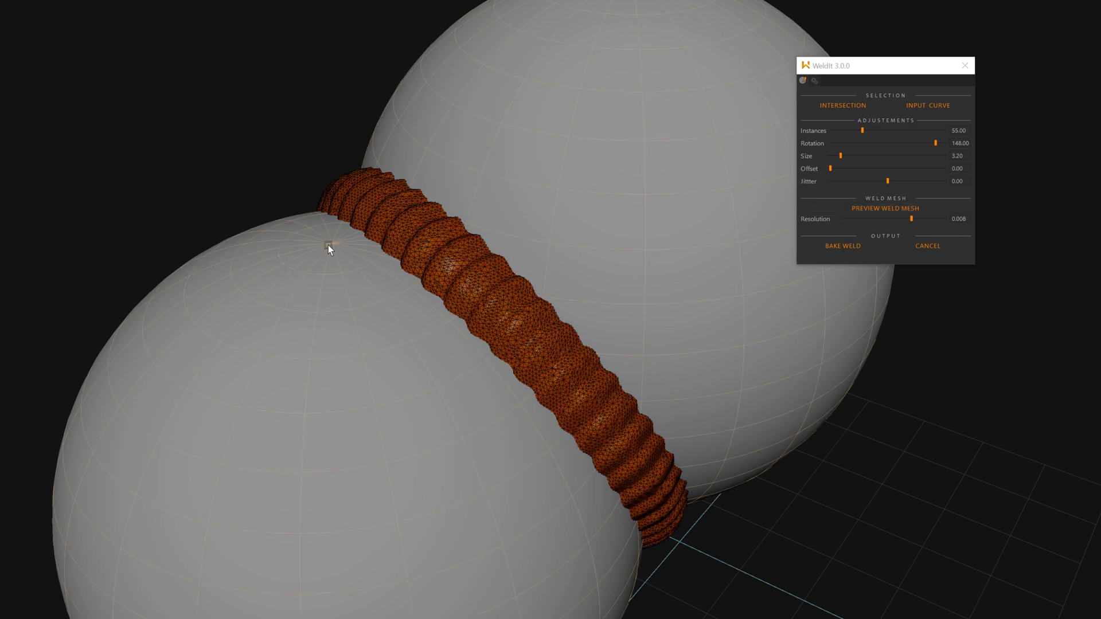
right_click_drag(328, 245, 487, 336, "alt")
middle_click_drag(430, 307, 420, 256, "alt")
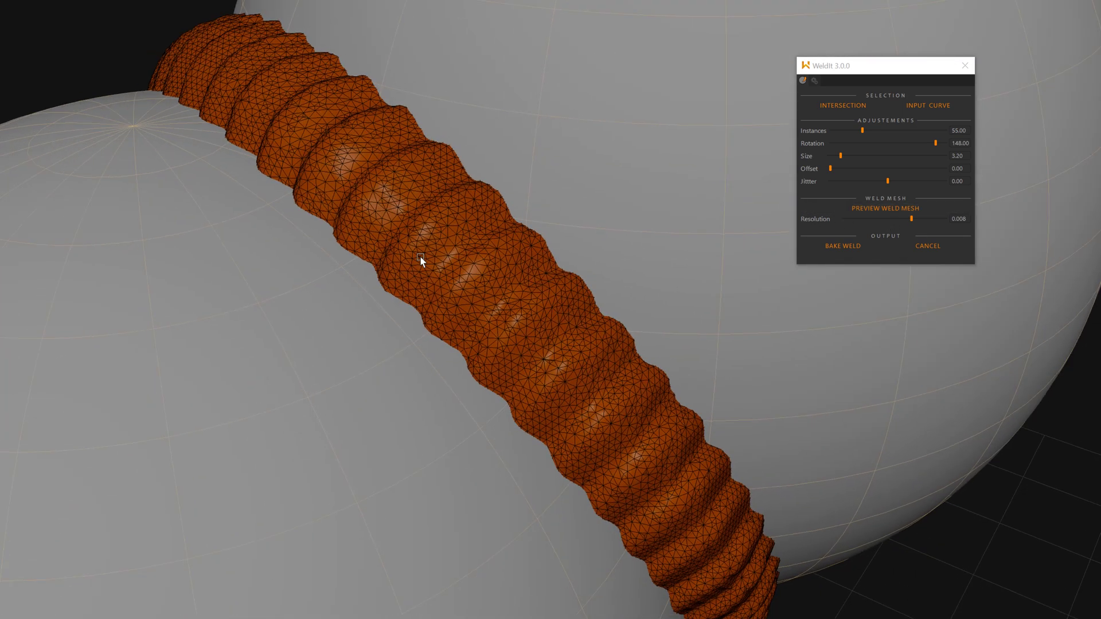
left_click(886, 217)
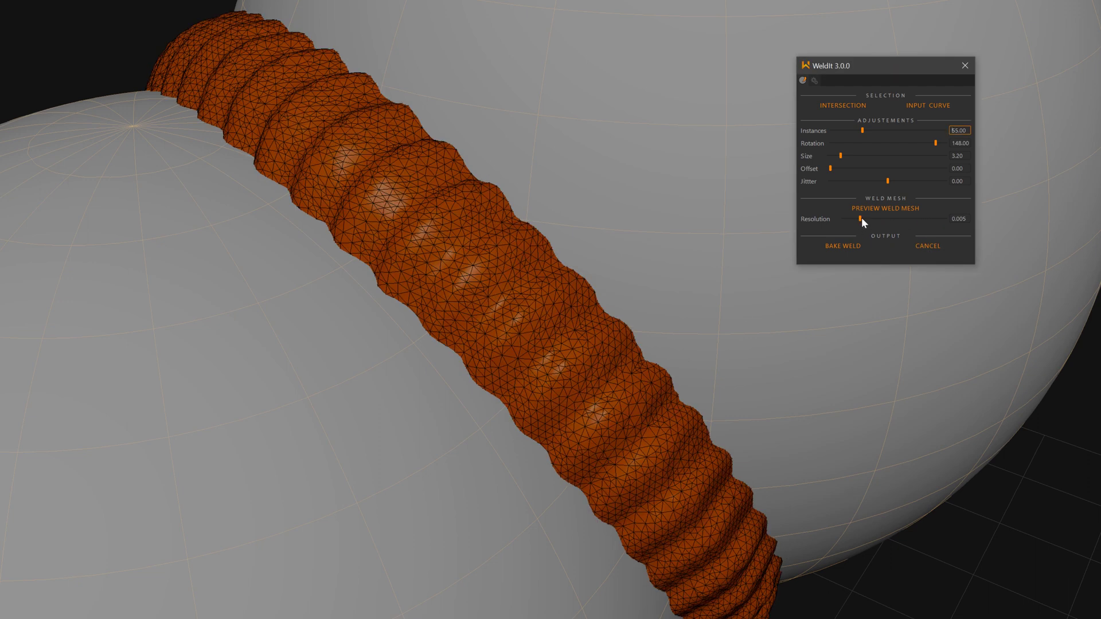
Set the weld mesh Resolution to 0.009 and inspect the coarser triangulation from several angles.
left_click_drag(589, 362, 566, 283, "alt")
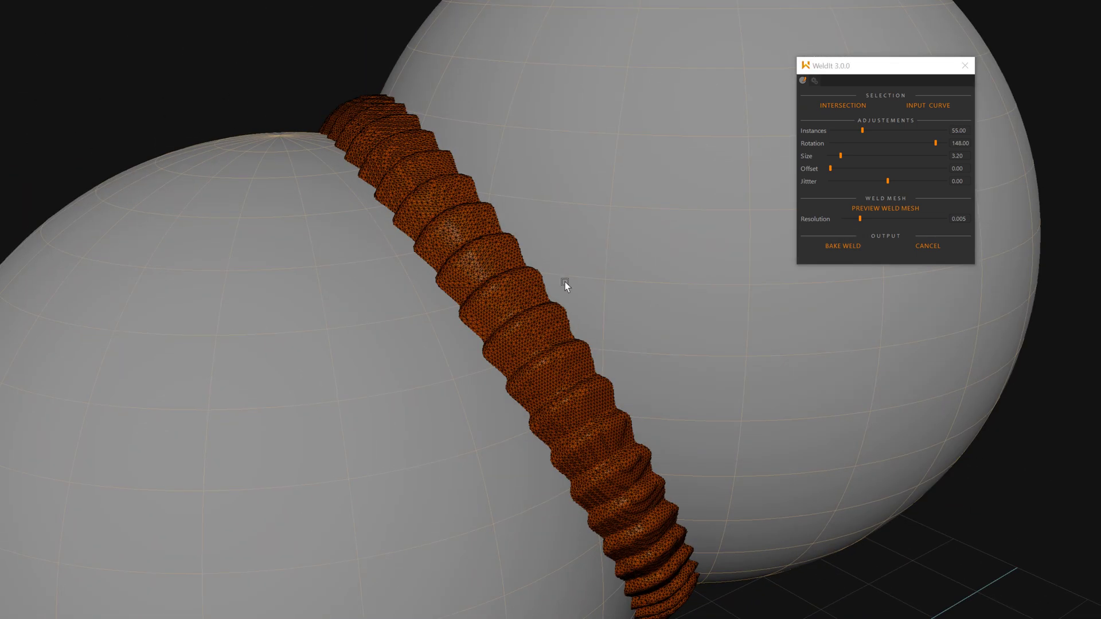
left_click(931, 217)
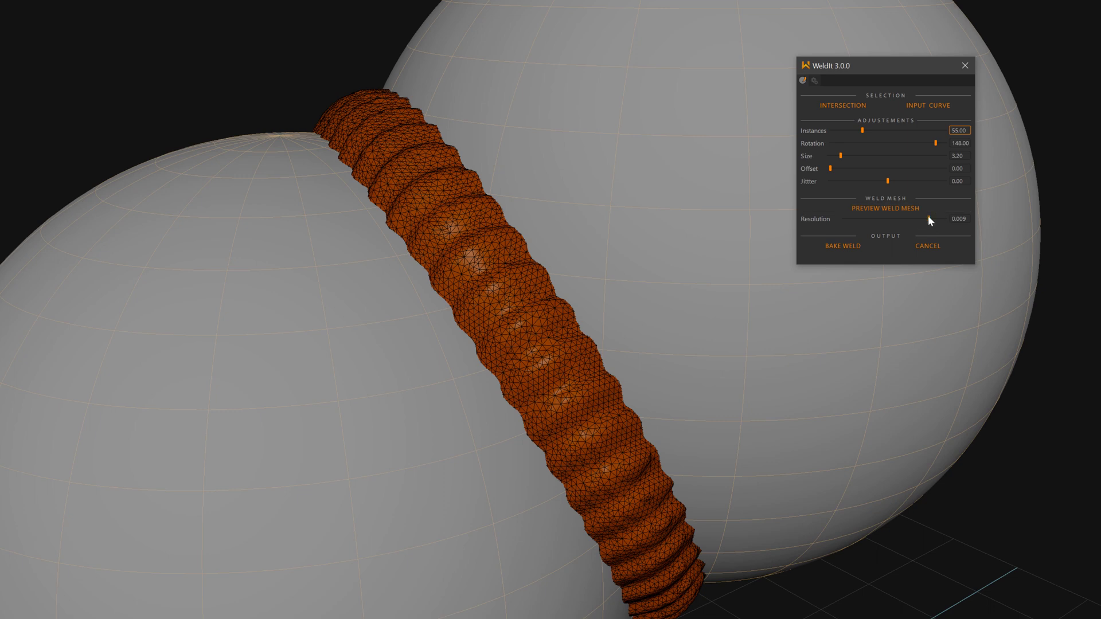
scroll(546, 334, "down", 3)
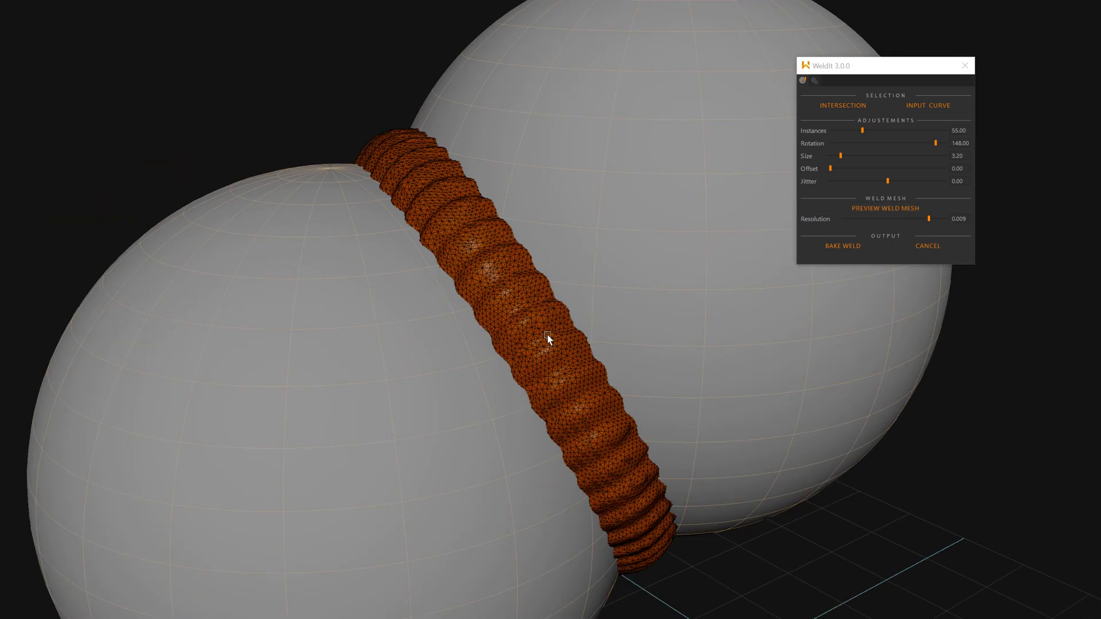
left_click_drag(547, 335, 618, 404, "alt")
scroll(618, 404, "up", 3)
left_click_drag(628, 258, 677, 258, "alt")
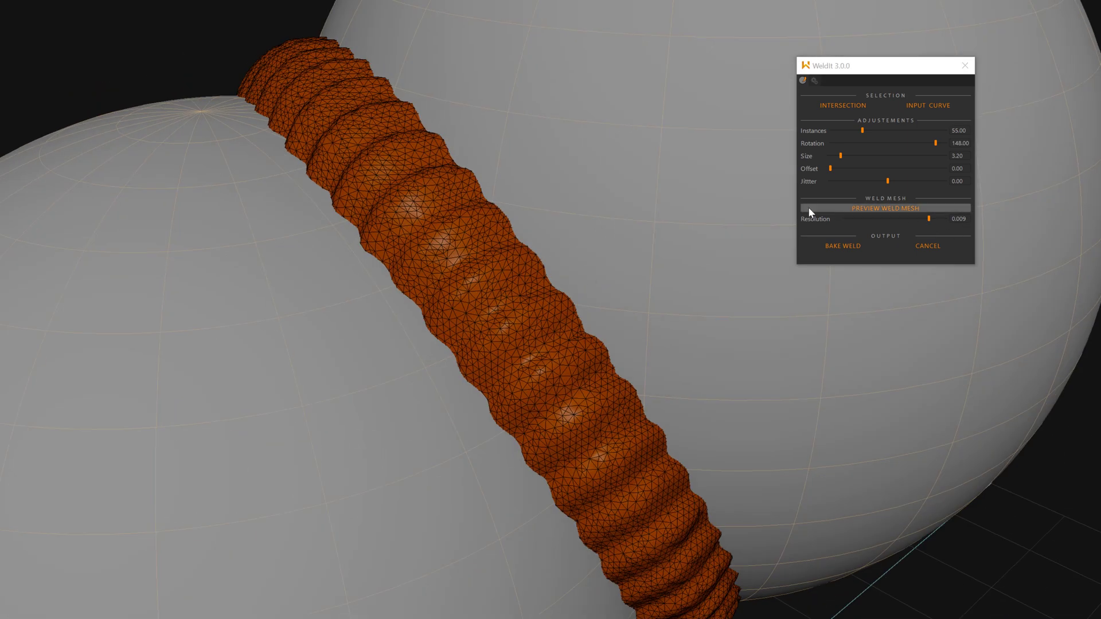
Set the weld's Size to 3.60 and Instances to 81, and turn off the wireframe on the shaded meshes.
left_click_drag(840, 155, 843, 155)
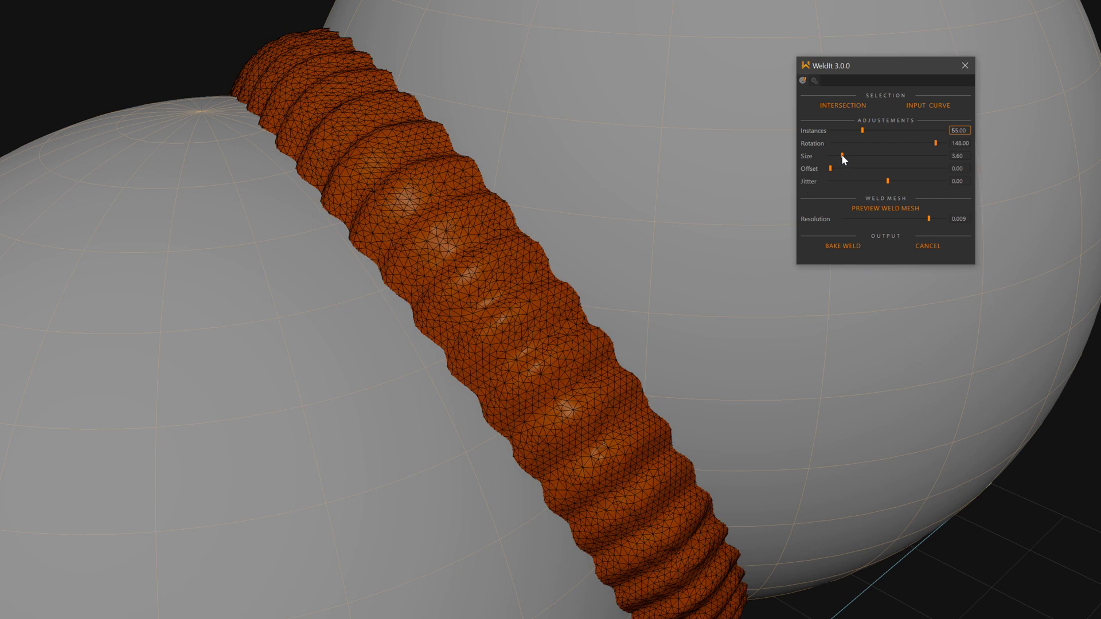
left_click(878, 130)
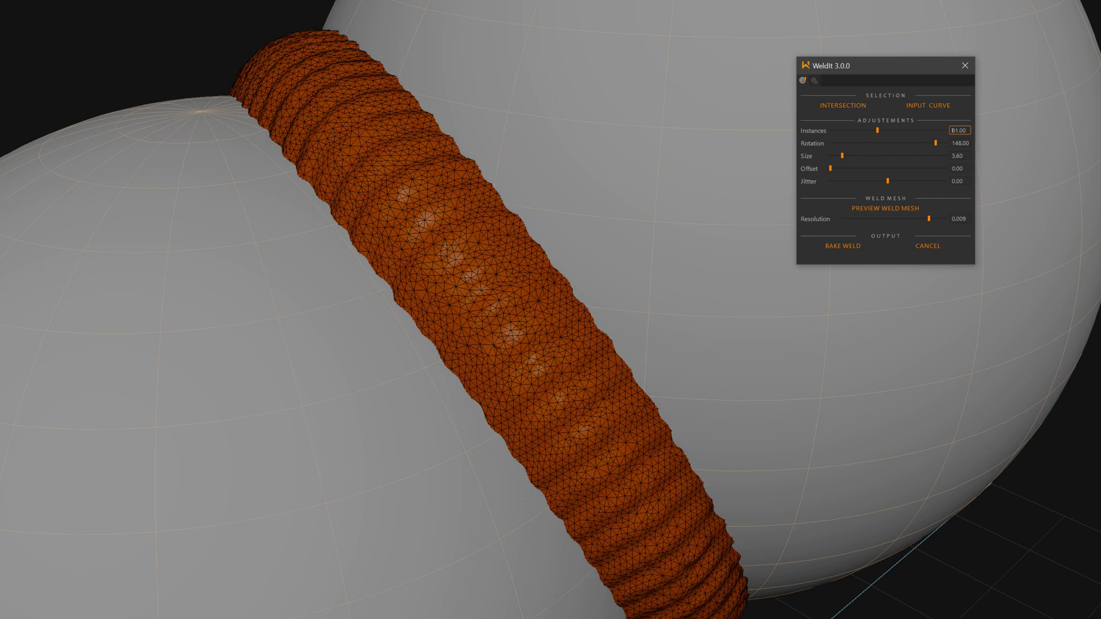
left_click(292, 21)
left_click_drag(580, 300, 606, 297, "alt")
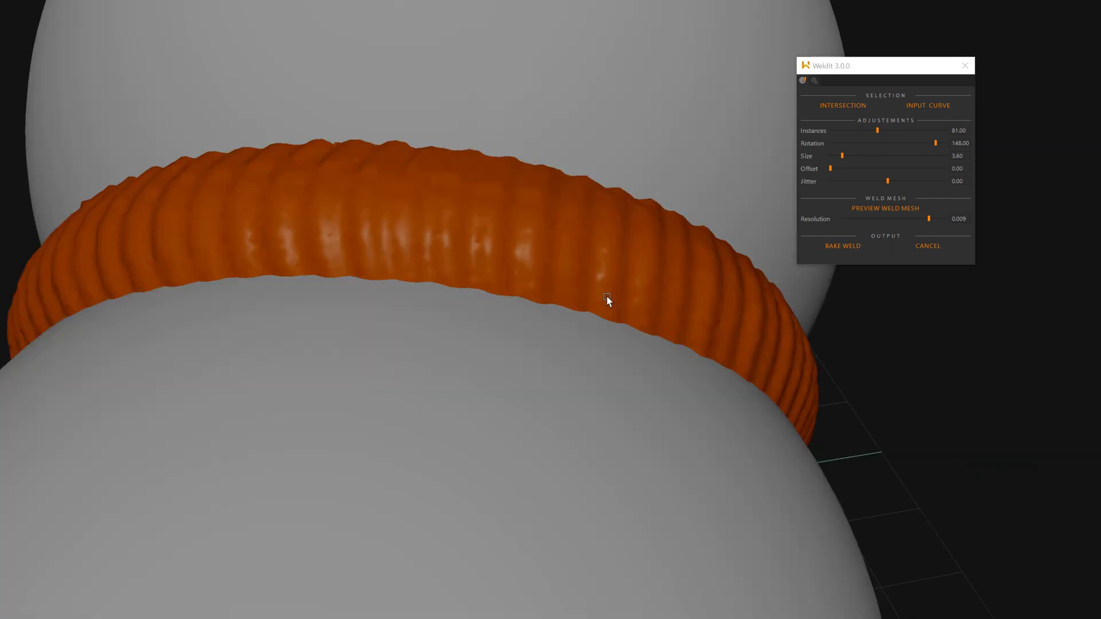
Set the weld mesh Resolution to 0.006 and Instances to 110, testing Instances at 63, 137 and 125 first.
left_click(866, 129)
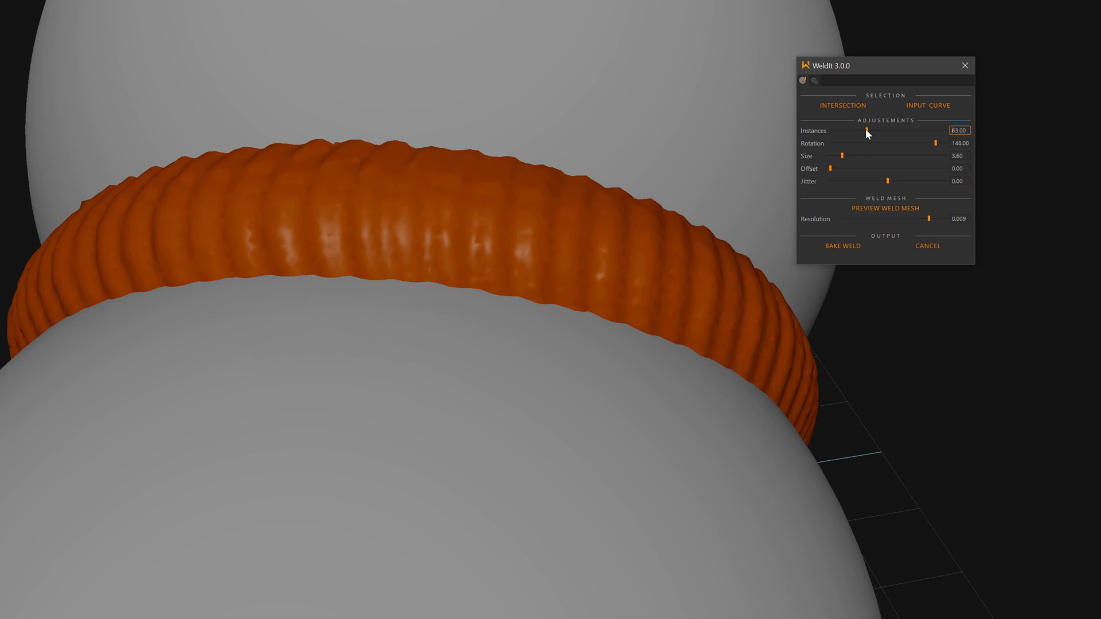
left_click(909, 131)
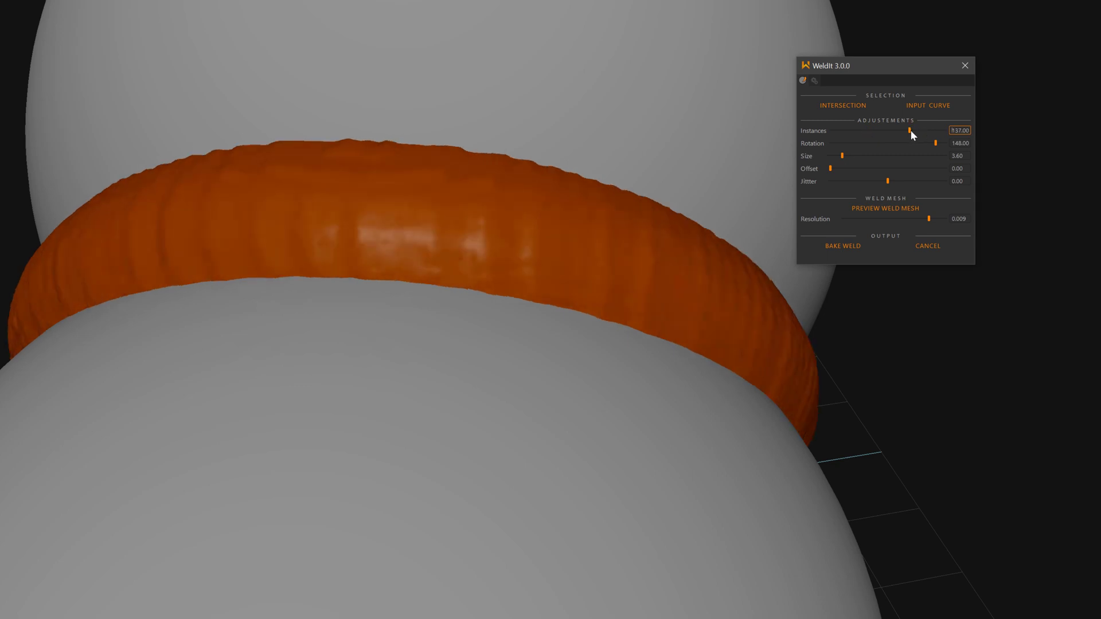
left_click(894, 219)
left_click(881, 219)
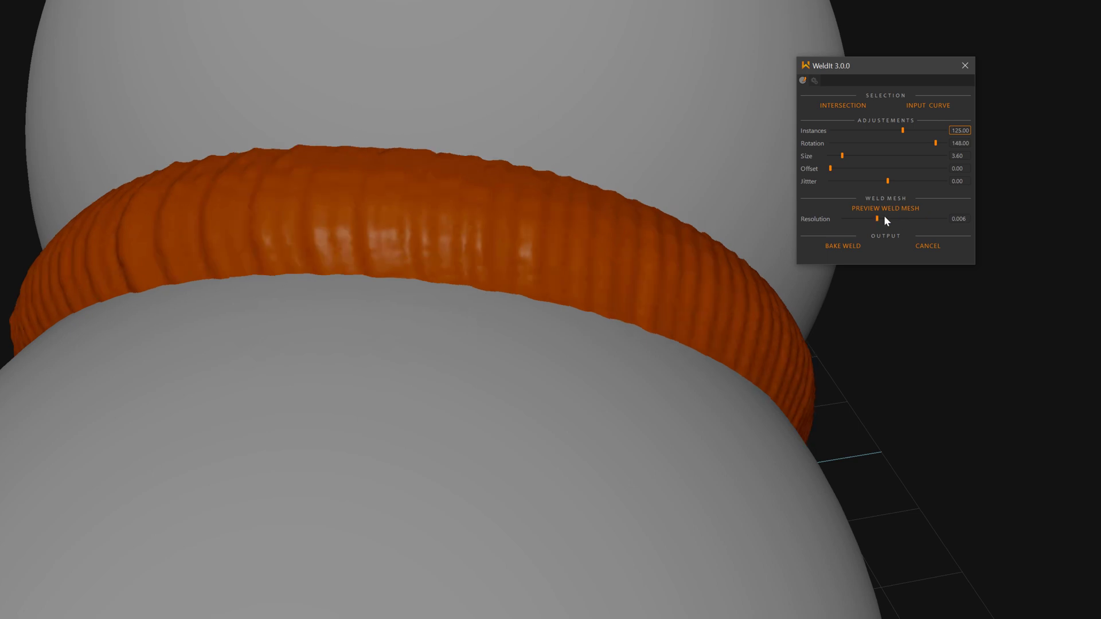
left_click_drag(631, 284, 421, 282, "alt")
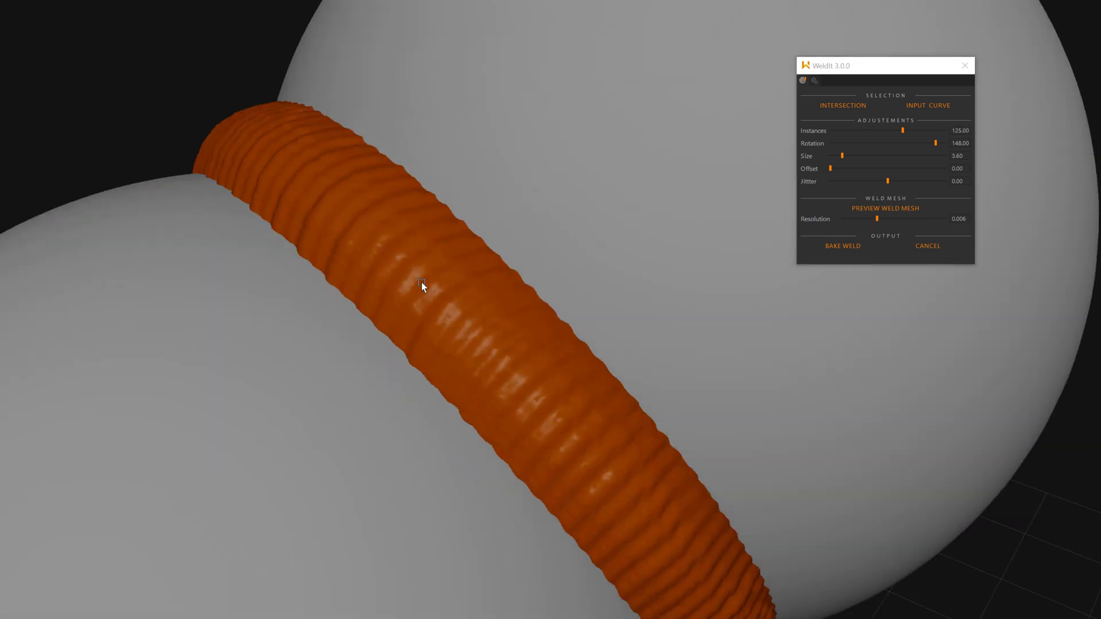
left_click_drag(900, 130, 893, 131)
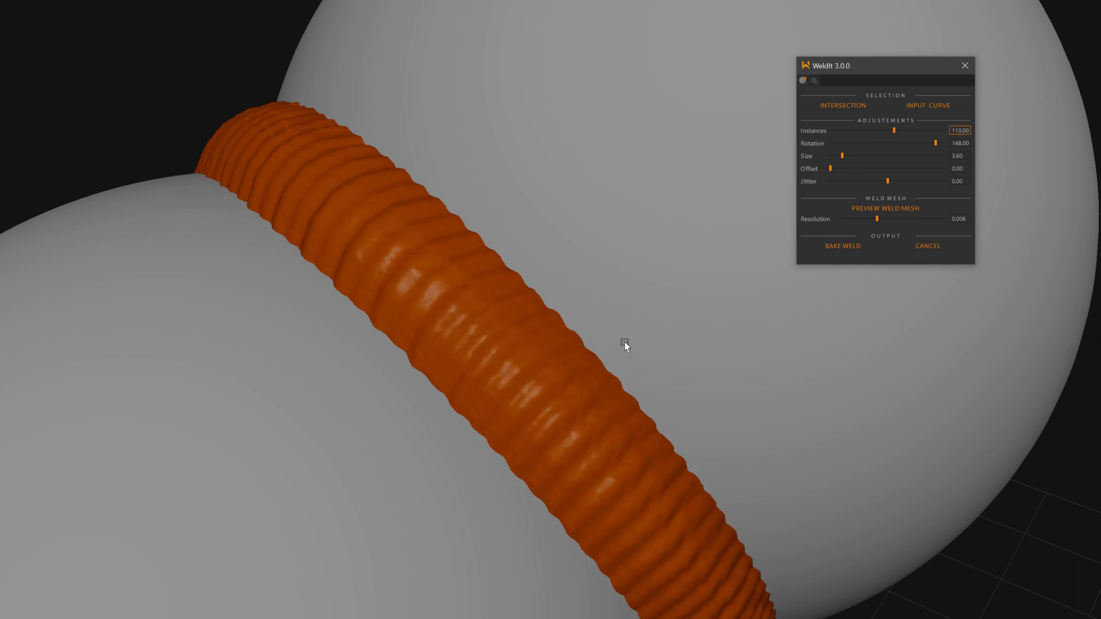
left_click_drag(621, 346, 573, 275, "alt")
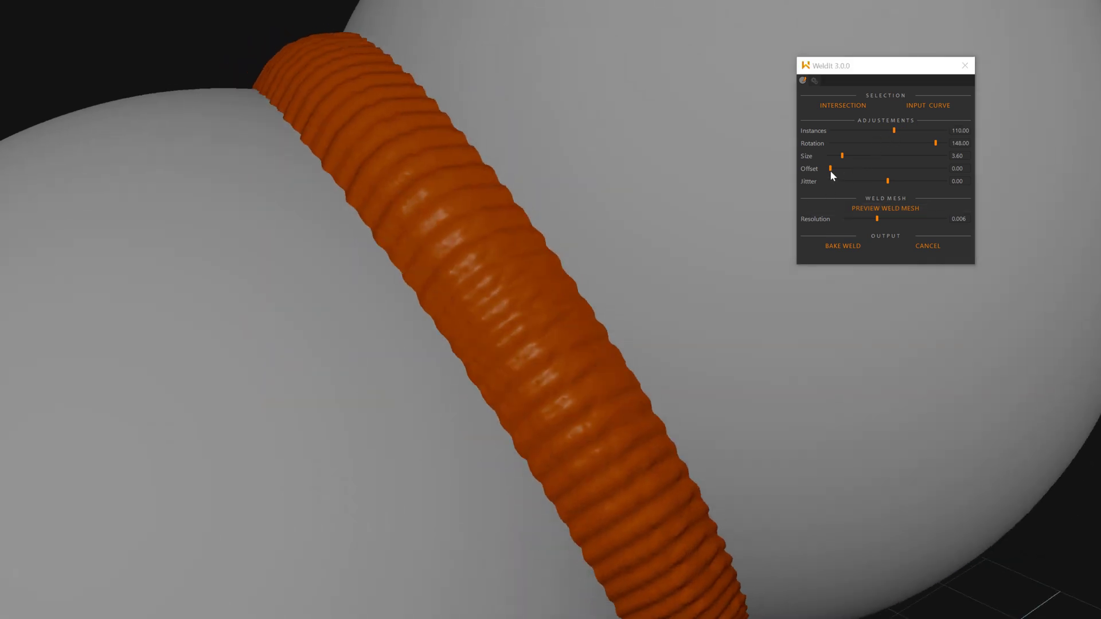
Test the weld's Offset at 0.09 and 0.07, inspect it from the side and reset the Offset to 0.
left_click_drag(831, 169, 834, 169)
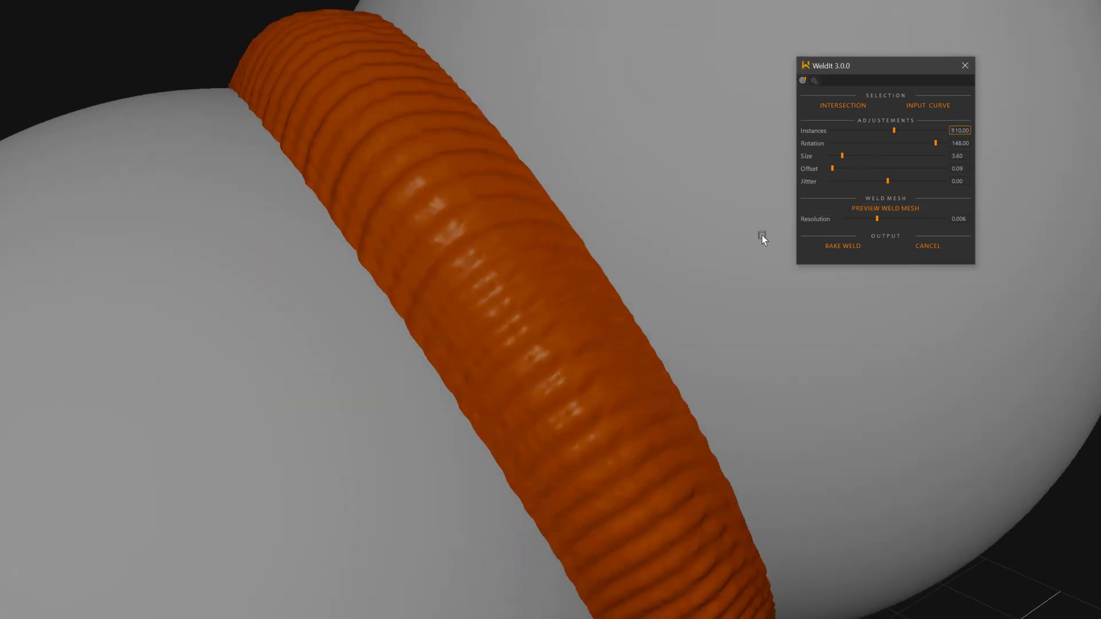
left_click_drag(761, 235, 440, 249, "alt")
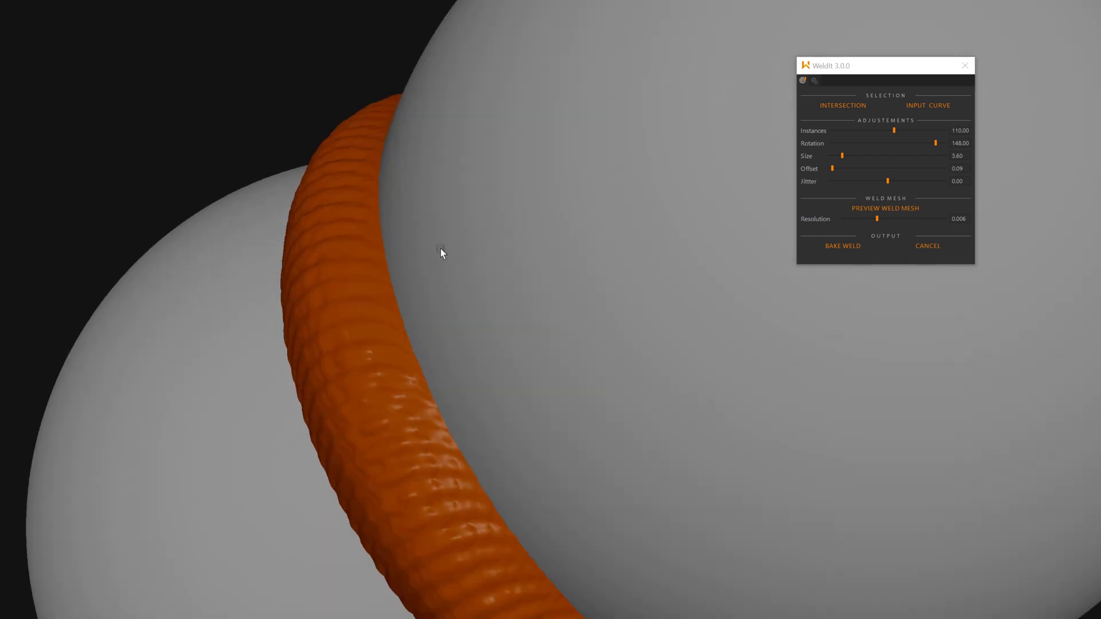
left_click(831, 167)
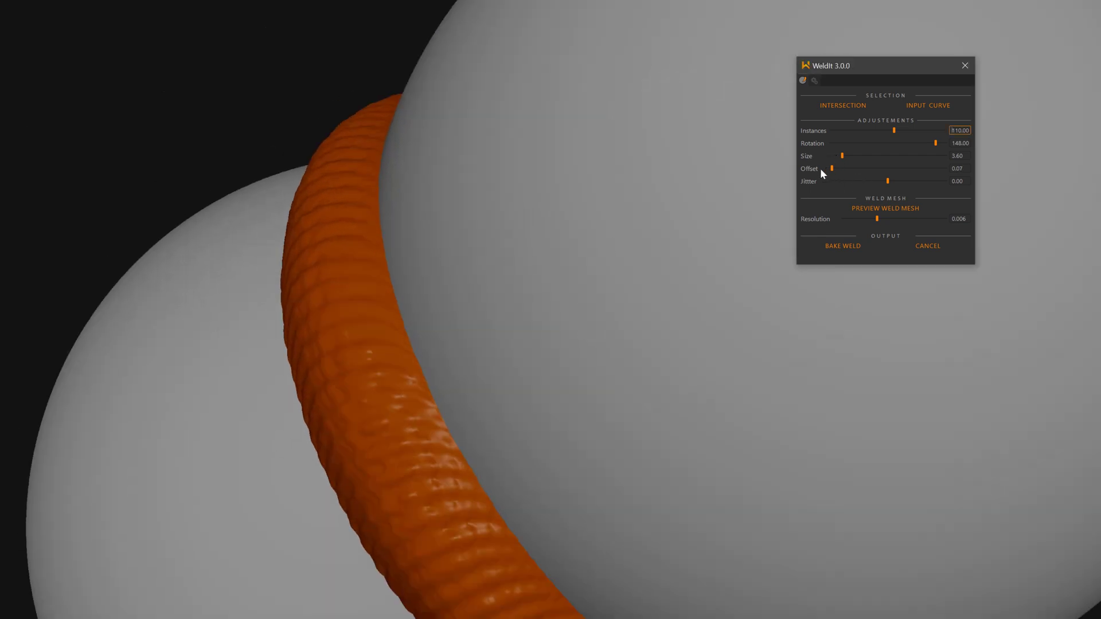
left_click_drag(724, 227, 596, 333, "alt")
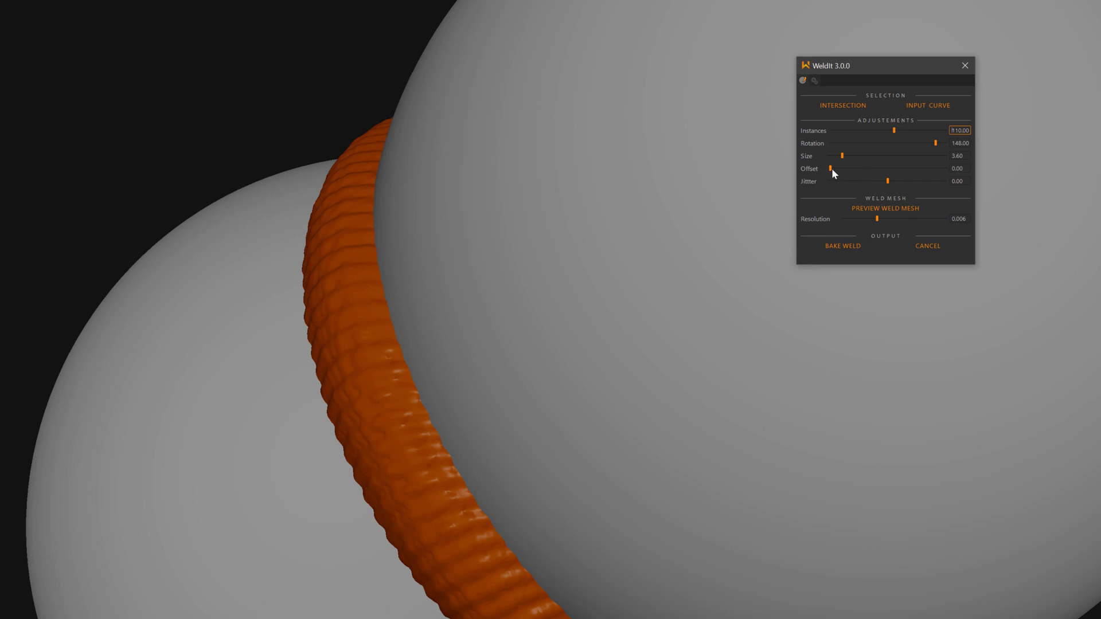
Set the weld's Offset to 0.12 and Size to 2.50, and check how it sits between the spheres.
left_click_drag(831, 168, 837, 156)
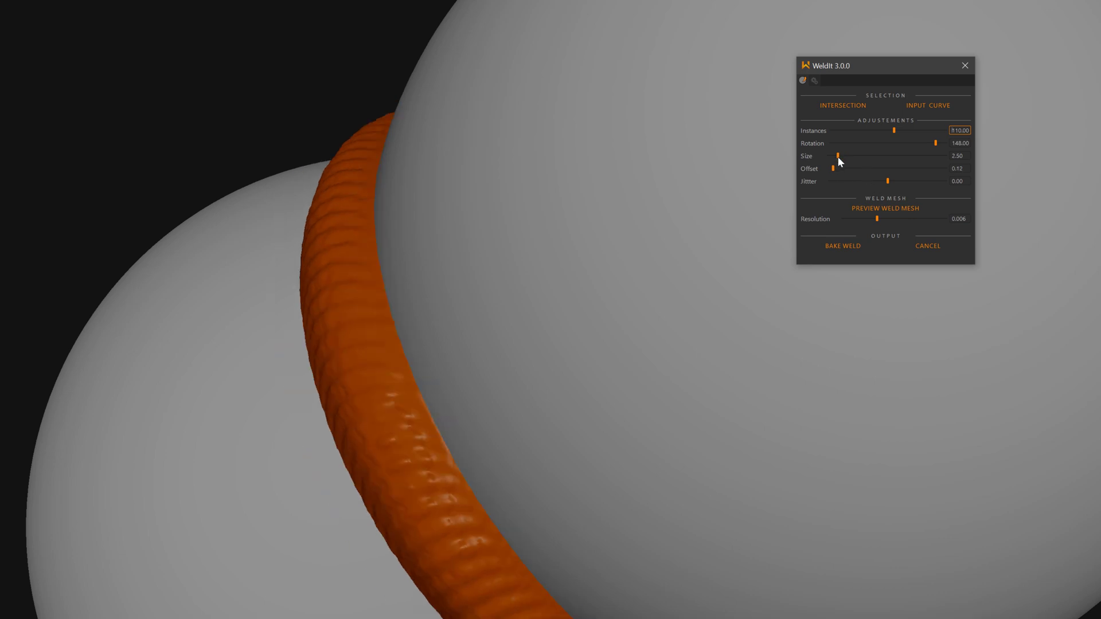
right_click_drag(537, 314, 505, 270, "alt")
left_click_drag(505, 269, 525, 303, "alt")
Test the weld's Jitter at 0.19 and -0.02, and settle on a slight irregularity of 0.05.
left_click(891, 180)
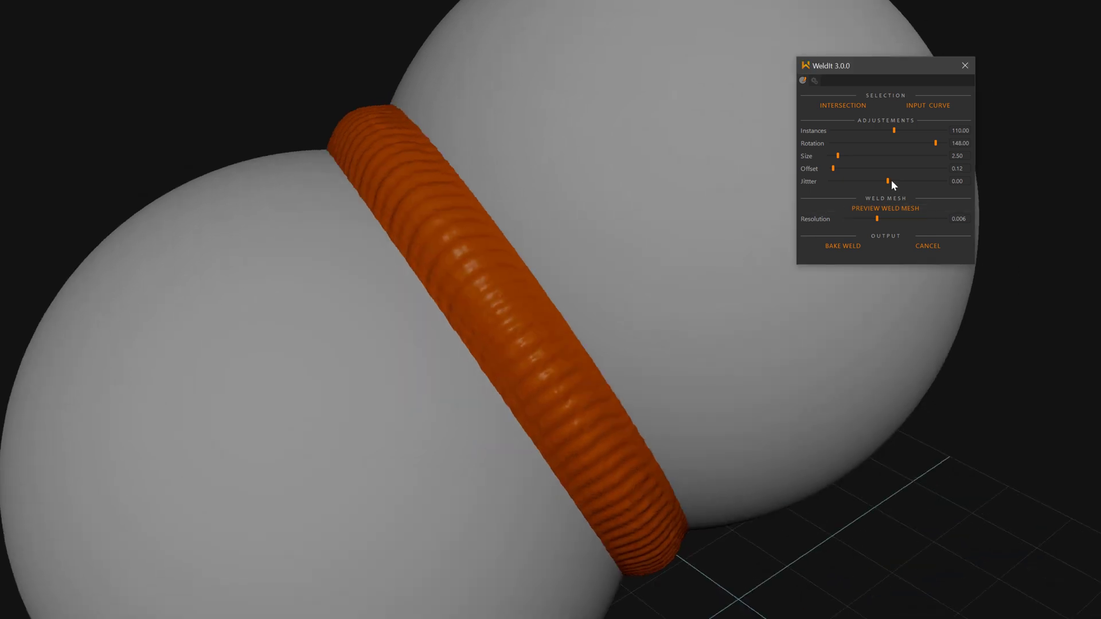
left_click(891, 181)
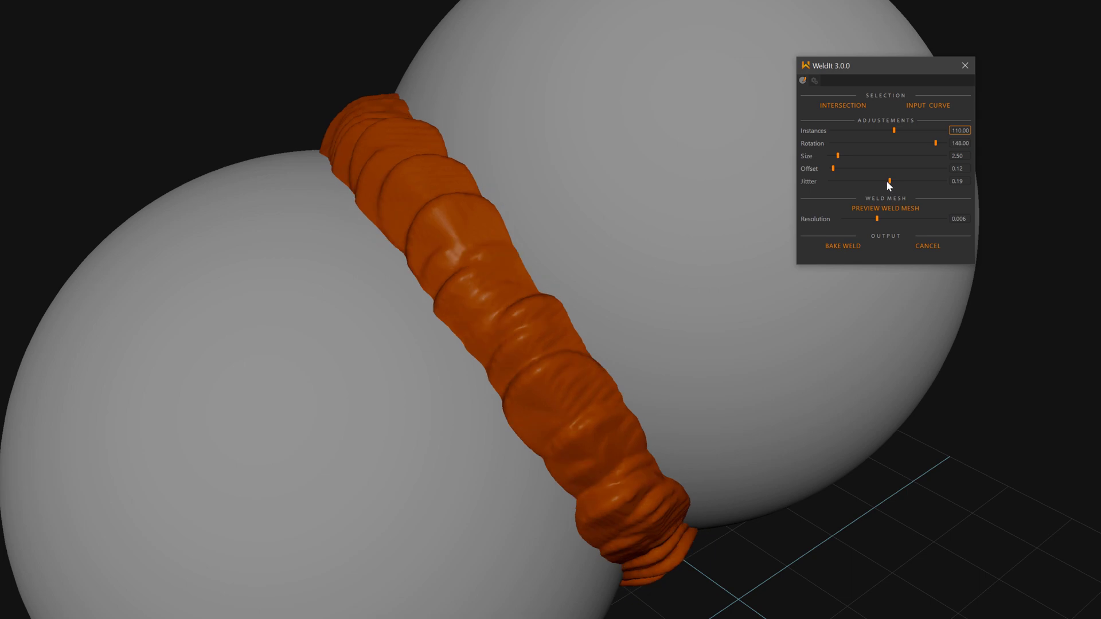
left_click(886, 180)
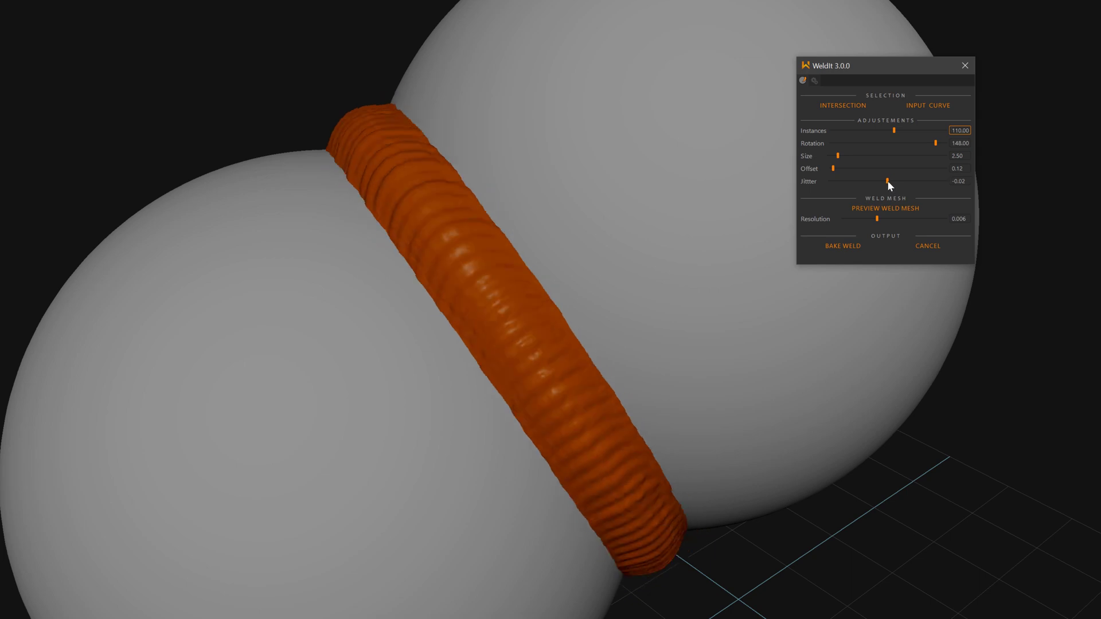
left_click(964, 183)
type("0")
key("Return")
left_click_drag(690, 277, 603, 267, "alt")
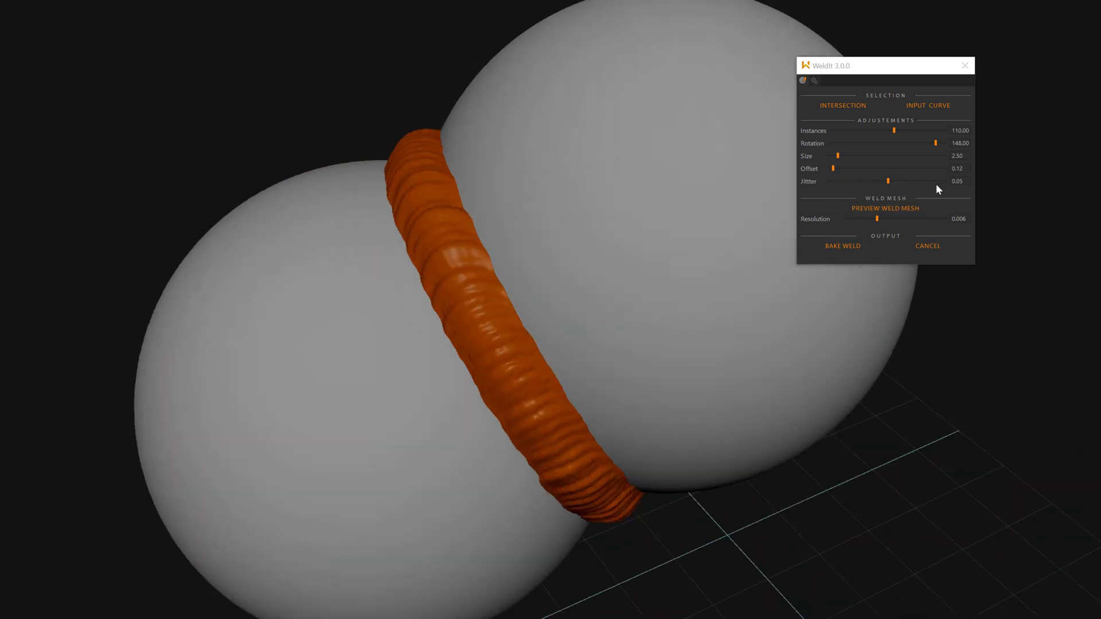
Set the weld mesh Resolution to 0.005 and examine the finer weld detail up close and from several angles.
left_click(865, 219)
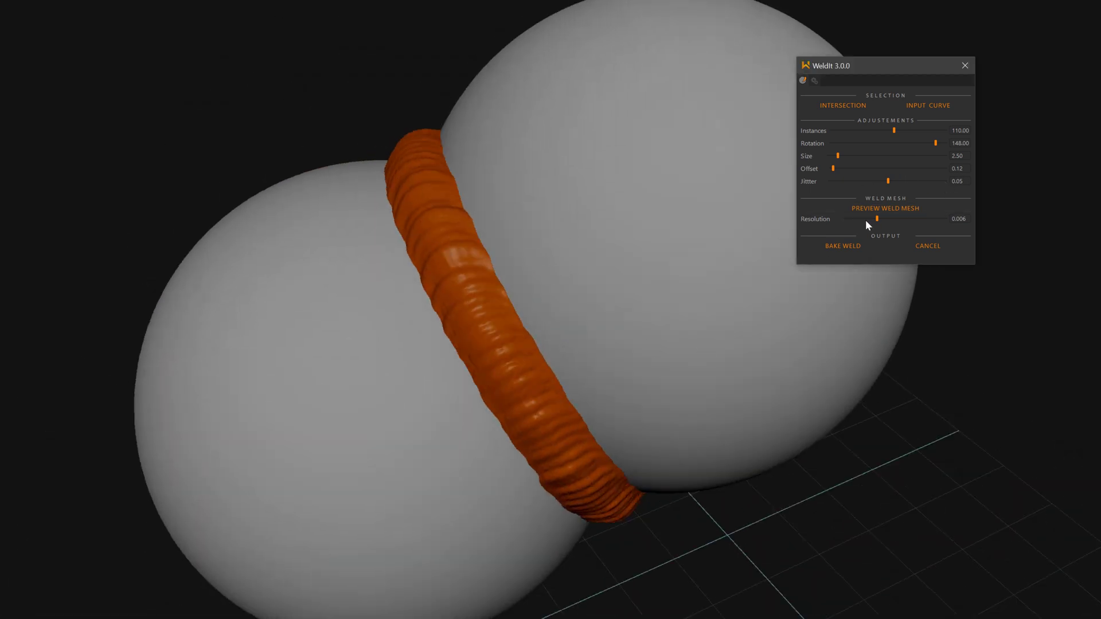
left_click_drag(664, 294, 659, 294, "alt")
scroll(659, 293, "up", 3)
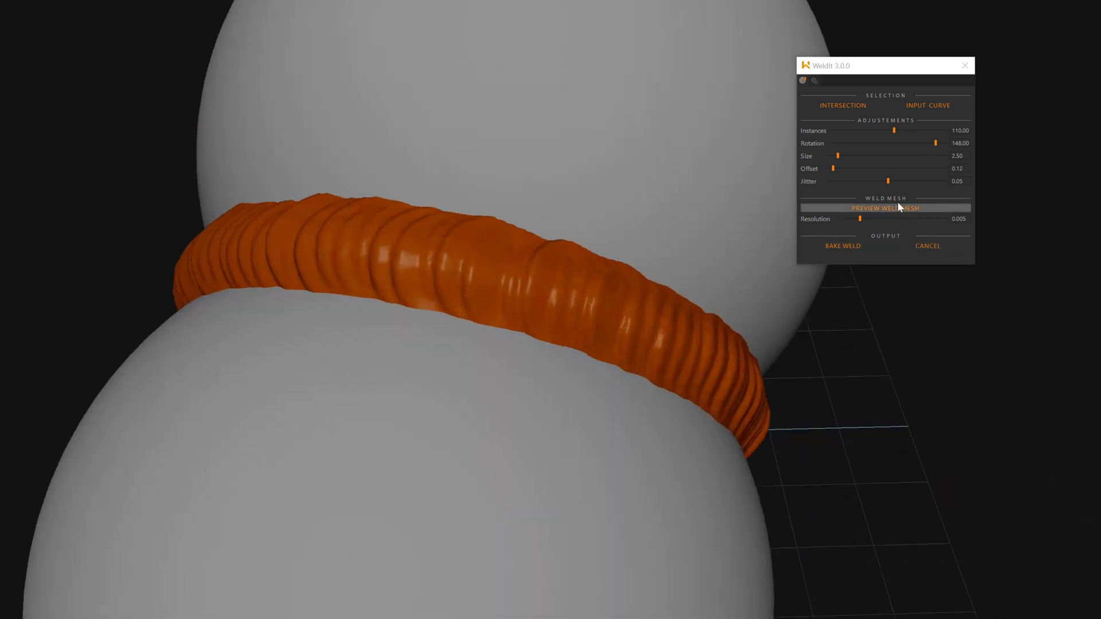
double_click(959, 218)
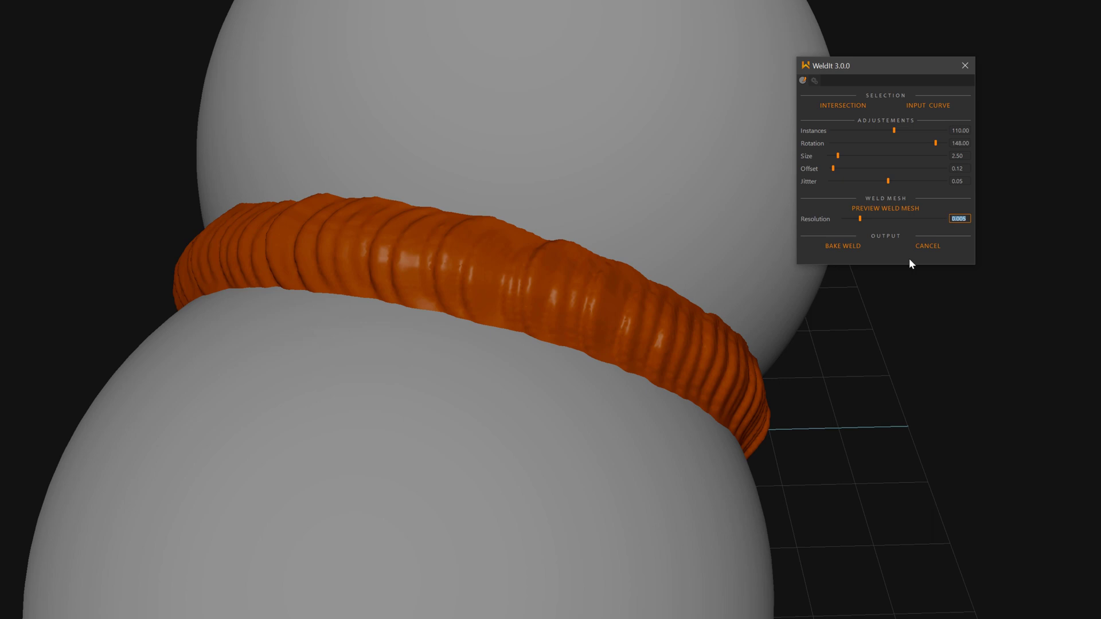
left_click_drag(477, 294, 487, 196, "alt")
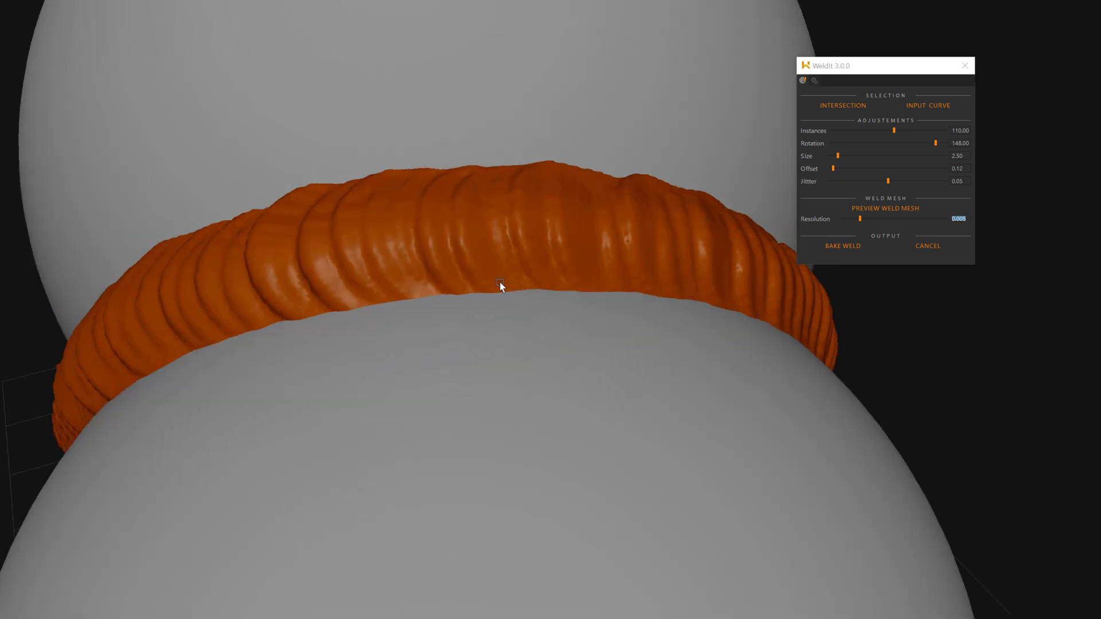
left_click_drag(478, 266, 507, 324, "alt")
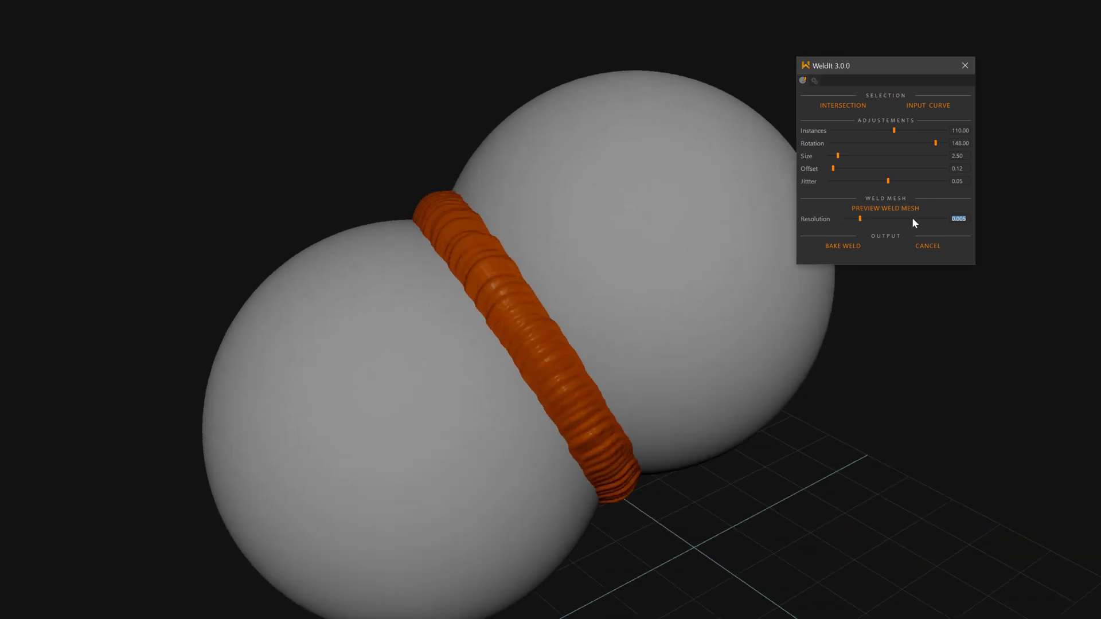
Test the weld mesh Resolution at 0.008 and 0.007, and inspect the weld close up and from farther away.
left_click(911, 218)
left_click_drag(560, 290, 617, 348, "alt")
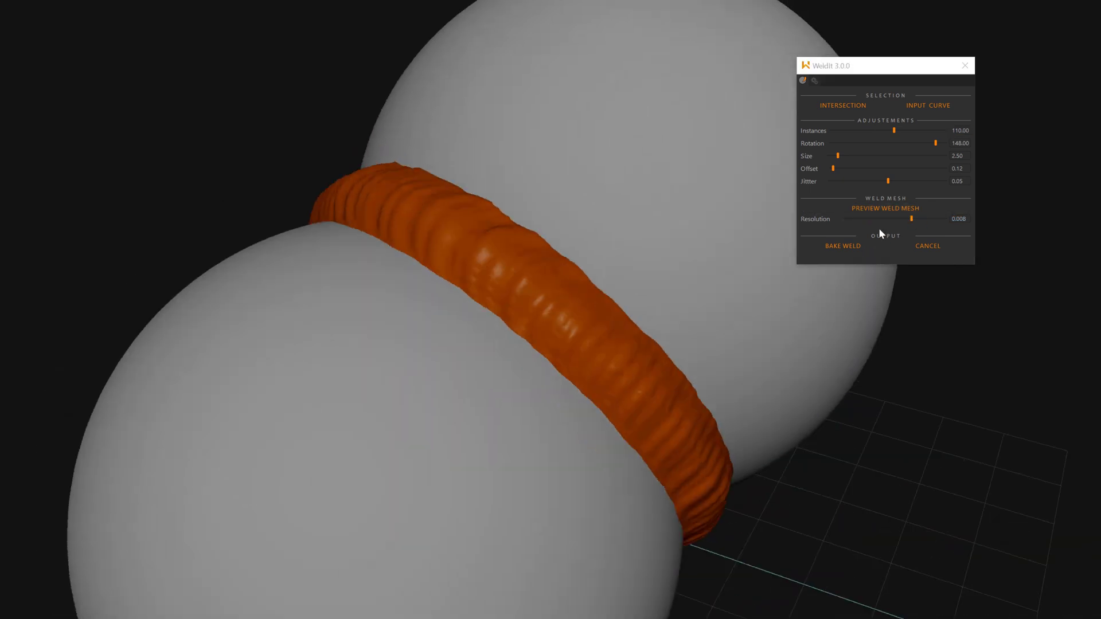
left_click(900, 217)
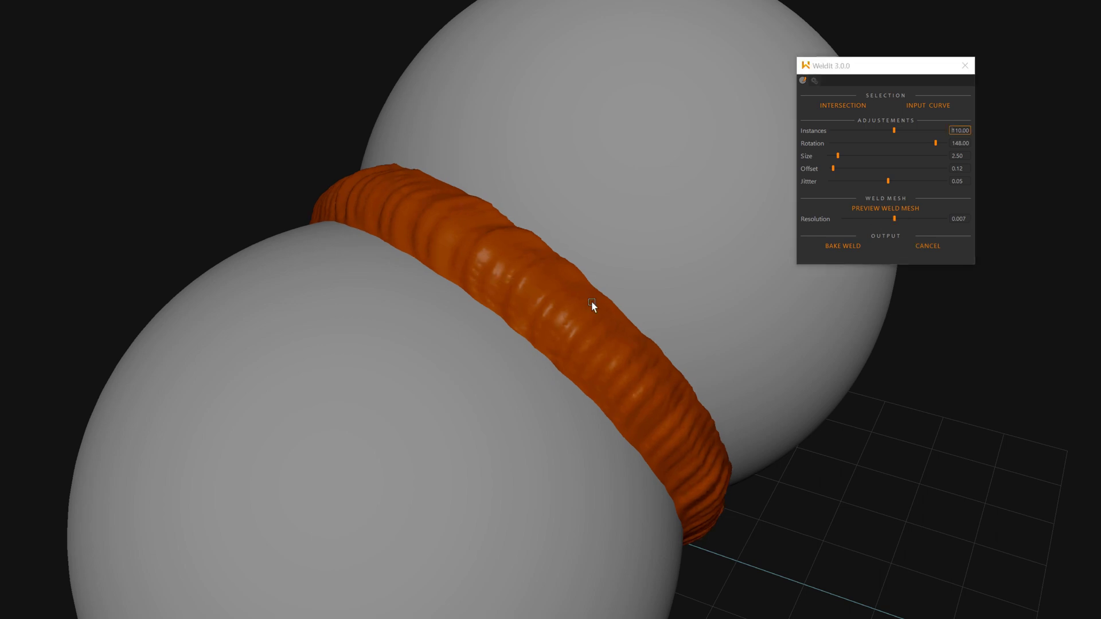
left_click_drag(592, 304, 358, 208, "alt")
right_click_drag(680, 481, 556, 335, "alt")
left_click_drag(556, 336, 519, 281, "alt")
left_click_drag(545, 421, 658, 471, "alt")
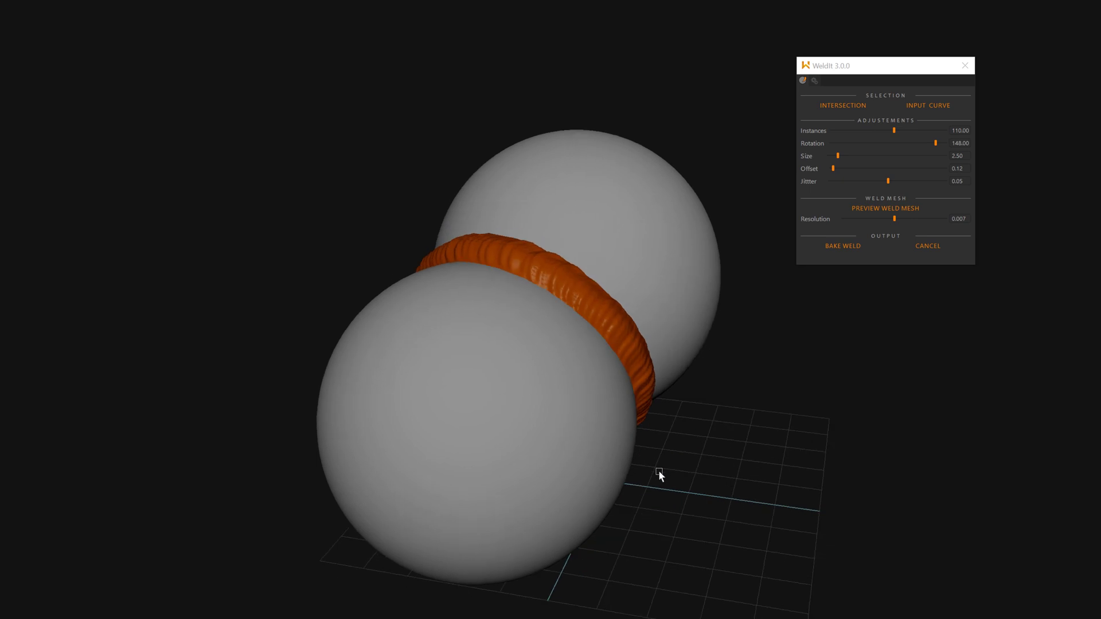
Return the weld mesh Resolution to 0.006 and check the previewed weld around the seam.
left_click(882, 219)
left_click_drag(726, 361, 680, 384, "alt")
right_click_drag(679, 384, 825, 505, "alt")
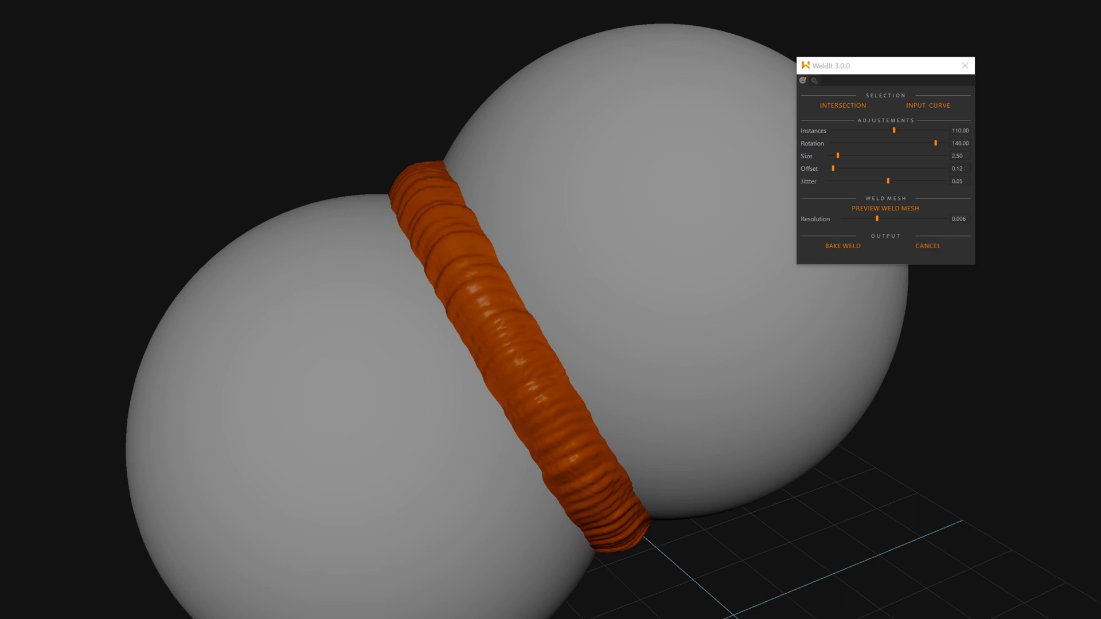
left_click(894, 210)
left_click_drag(674, 321, 716, 338, "alt")
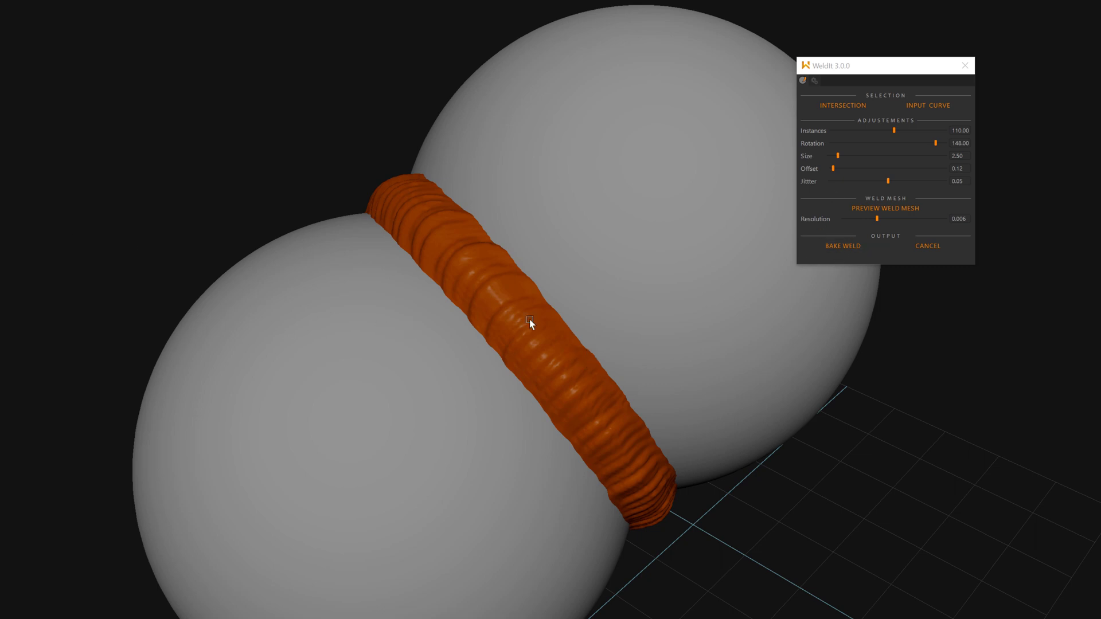
Bake the weld into a final mesh and inspect it up close between the spheres.
left_click(865, 243)
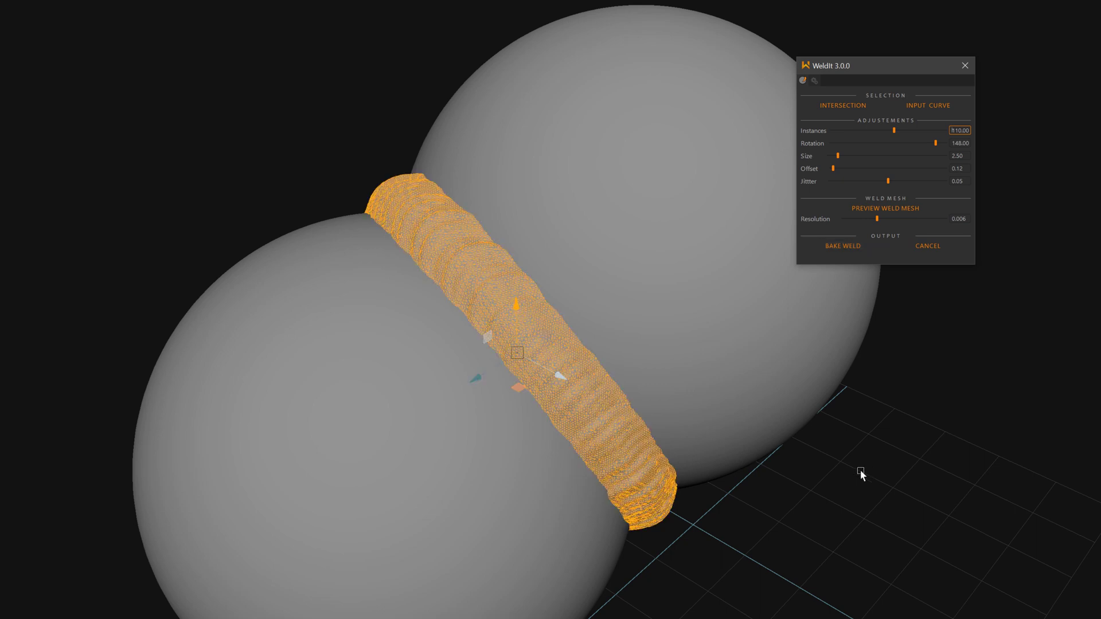
left_click_drag(556, 280, 473, 253, "alt")
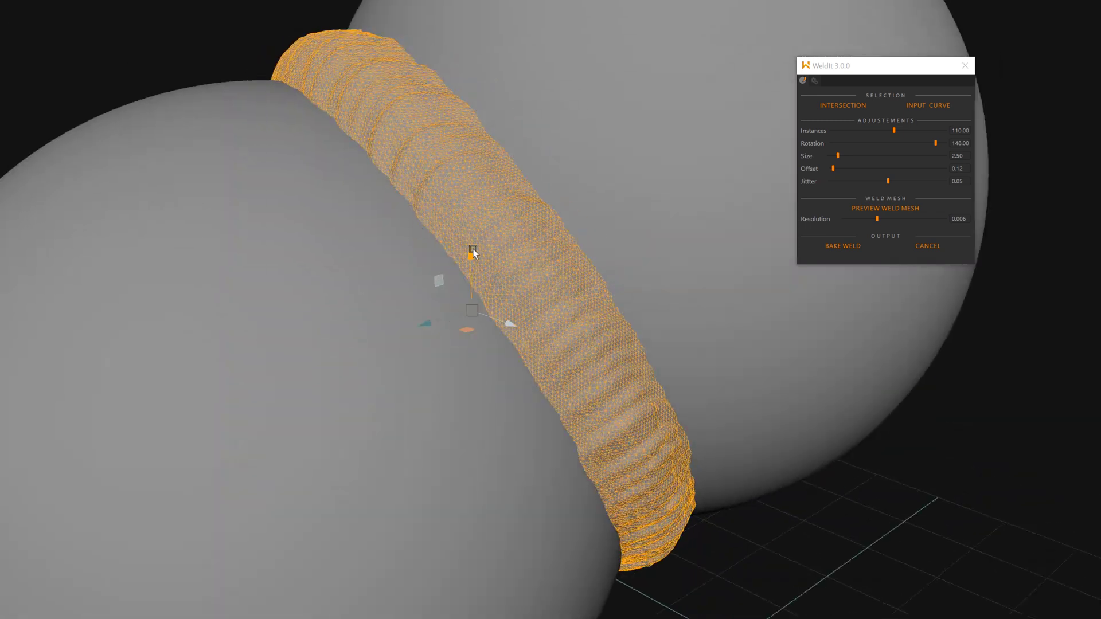
right_click_drag(458, 215, 404, 206, "alt")
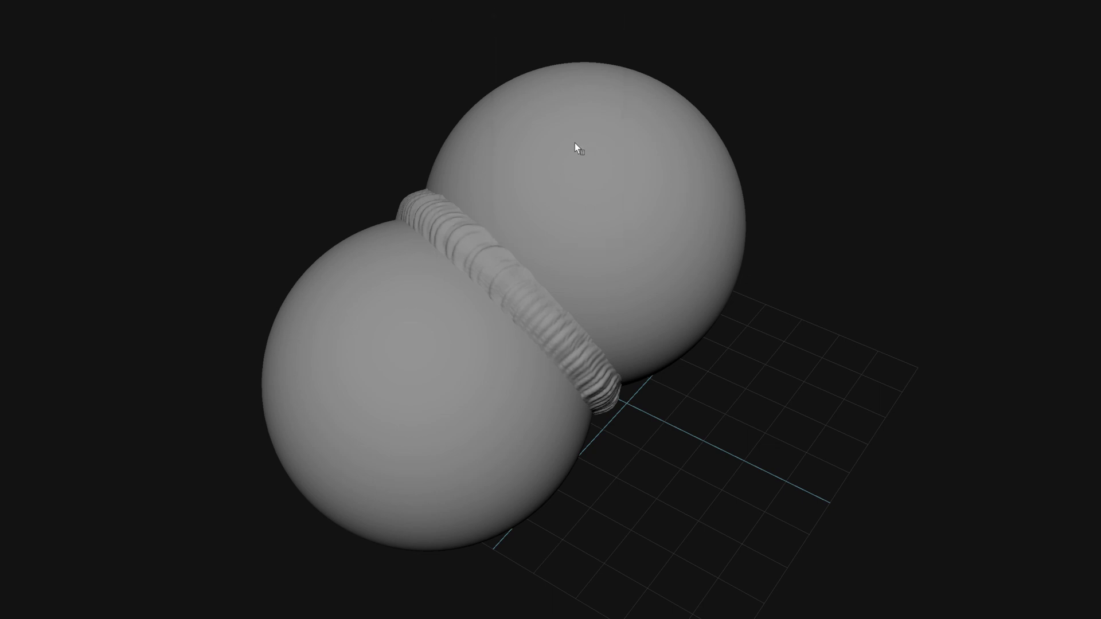
Light the scene with ModIt's look-dev environment and apply a chrome metal material to the baked weld.
left_click_drag(514, 20, 805, 40)
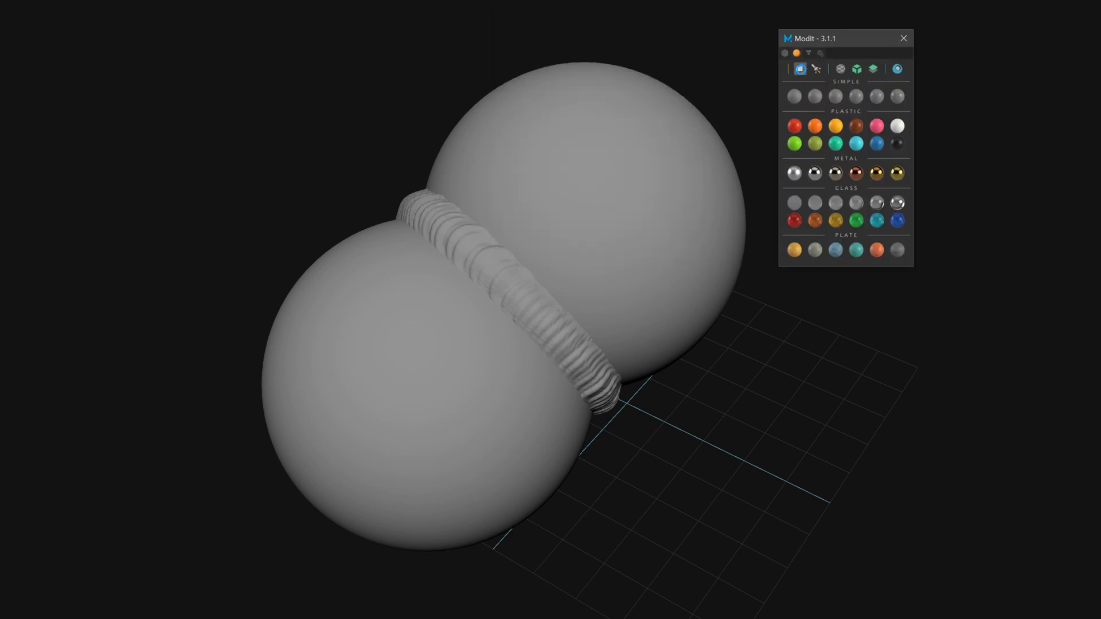
left_click(800, 69)
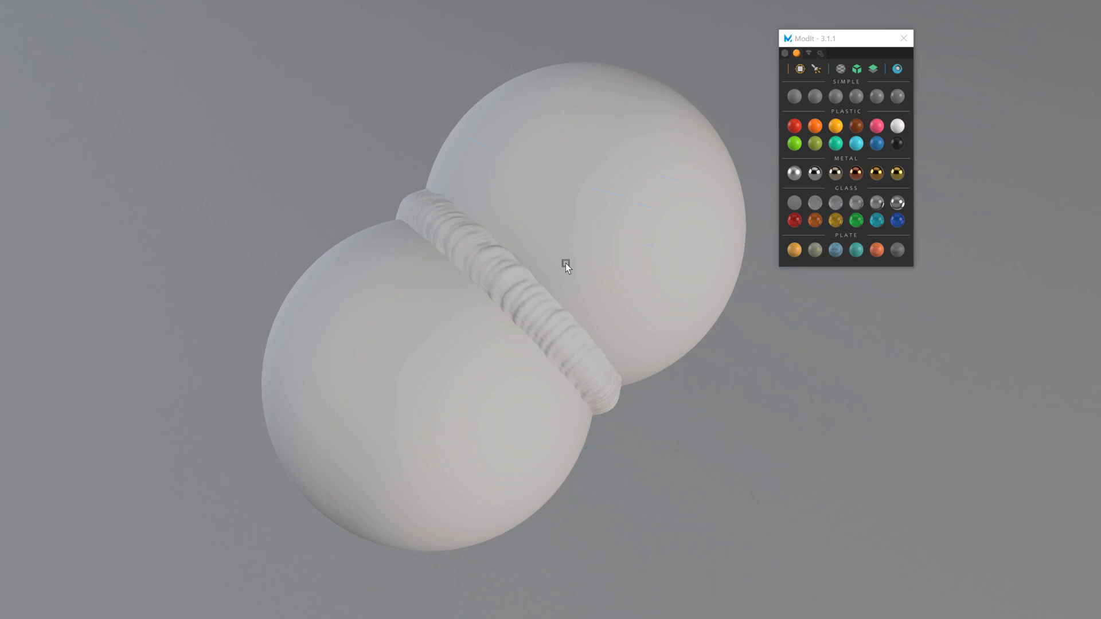
middle_click_drag(565, 264, 518, 247)
left_click(528, 274)
left_click(823, 200)
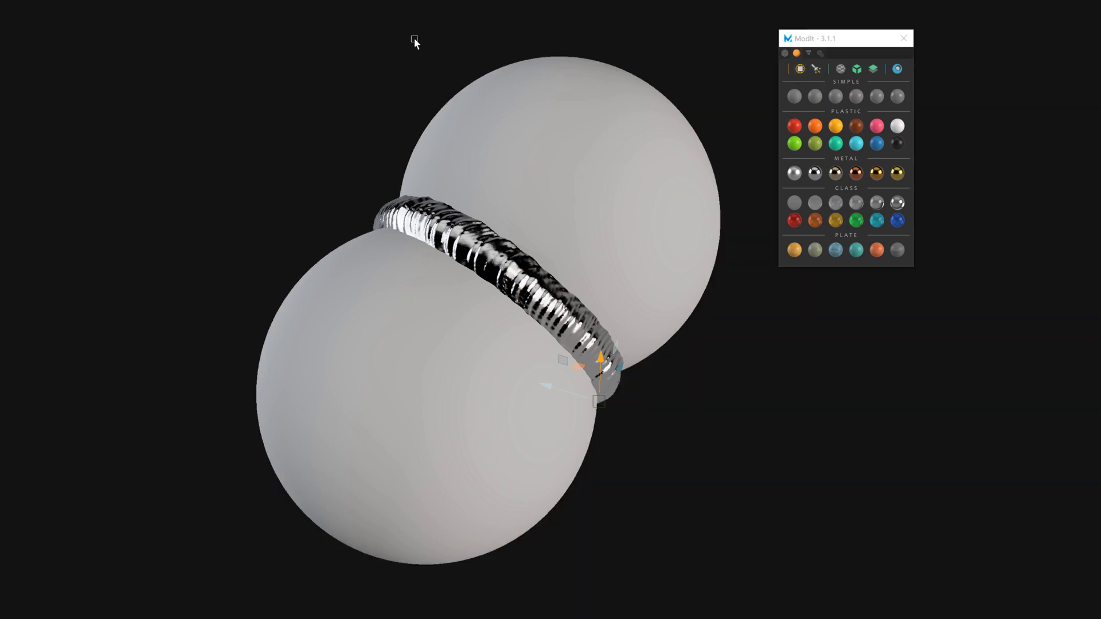
left_click_drag(414, 37, 528, 237, "alt")
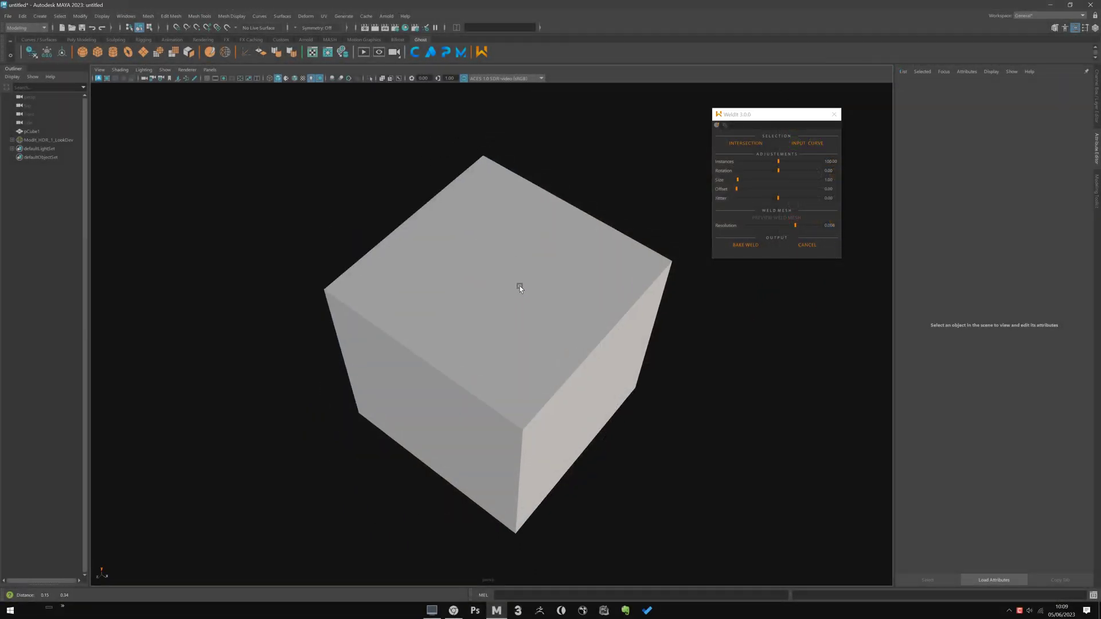
Select the cube and make it paintable for Paint Effects.
left_click_drag(519, 286, 491, 252, "alt")
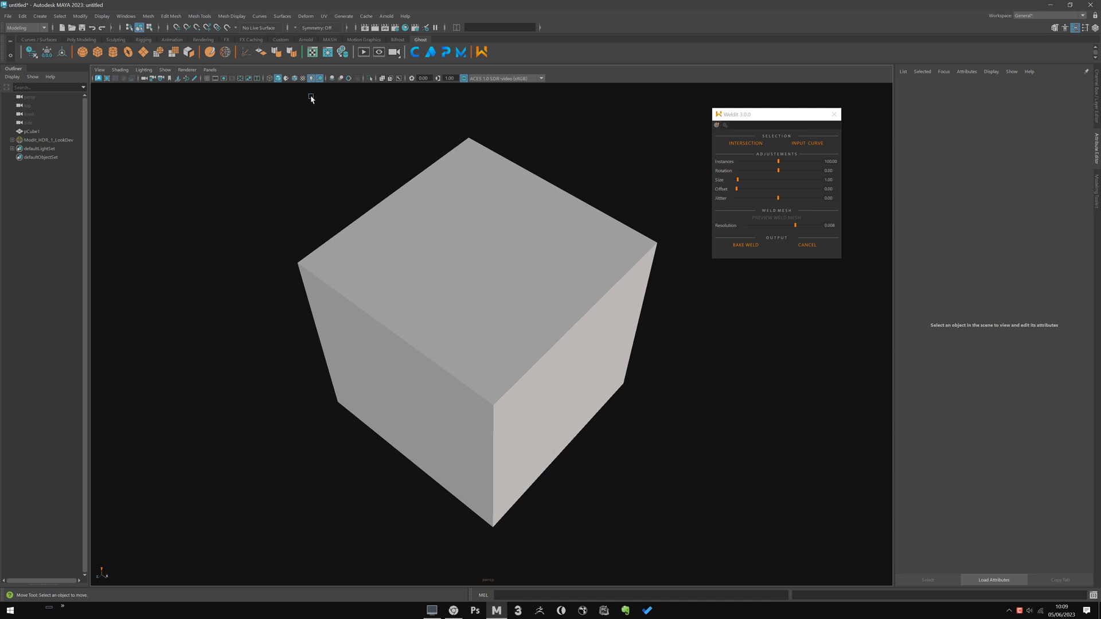
scroll(438, 335, "up", 1)
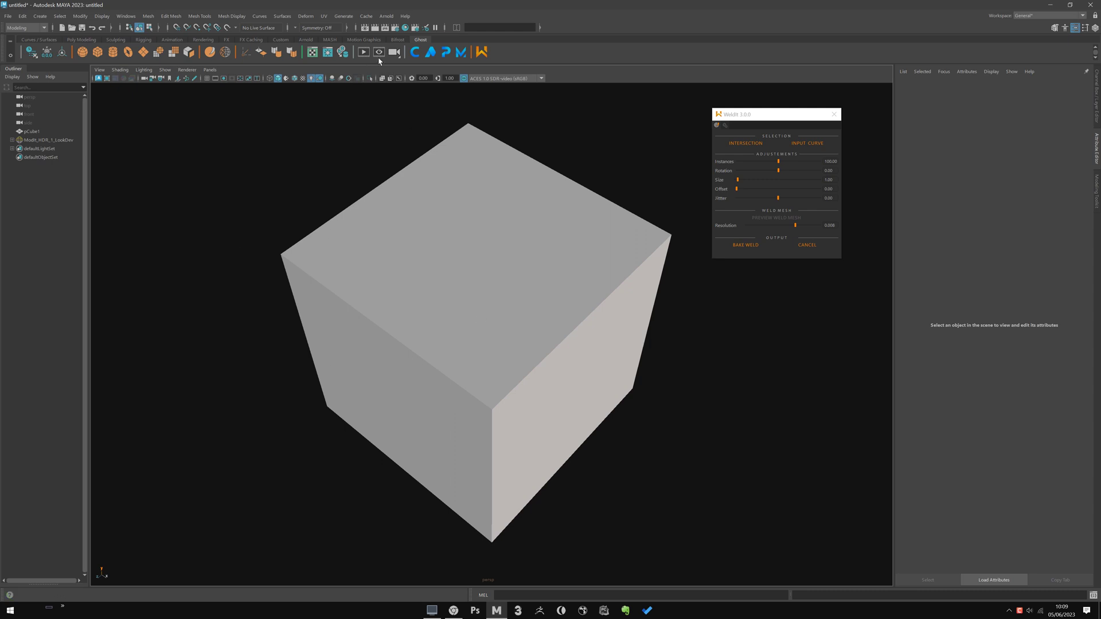
left_click_drag(322, 152, 274, 310)
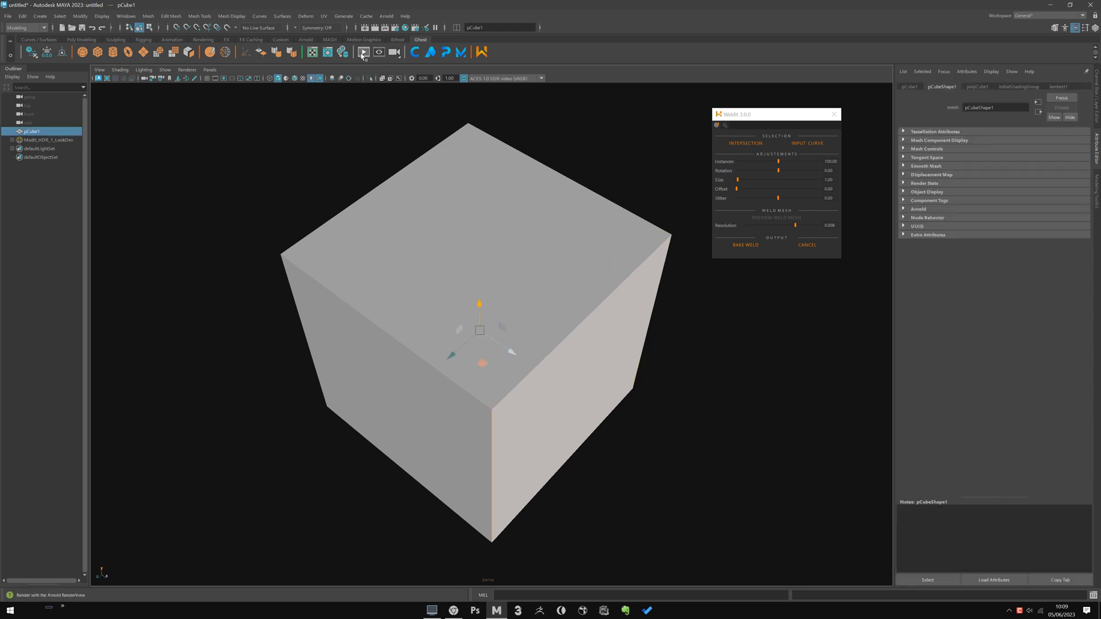
left_click(343, 16)
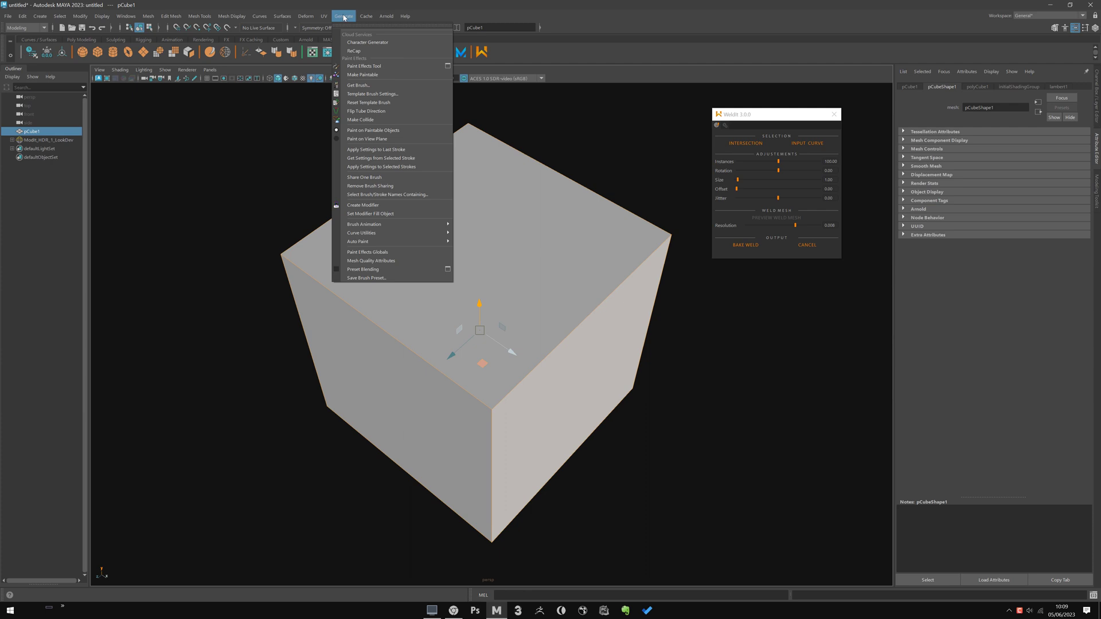
left_click(362, 76)
left_click(342, 150)
left_click(343, 395)
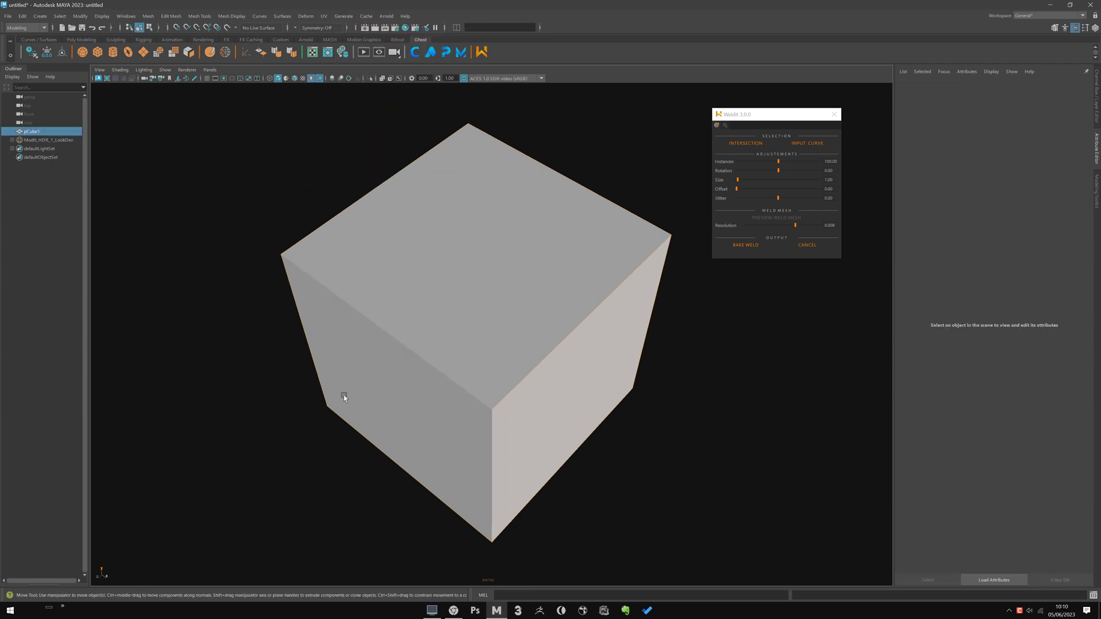
Paint a winding S-shaped stroke across the cube's upper face with the Paint Effects Tool.
left_click(343, 17)
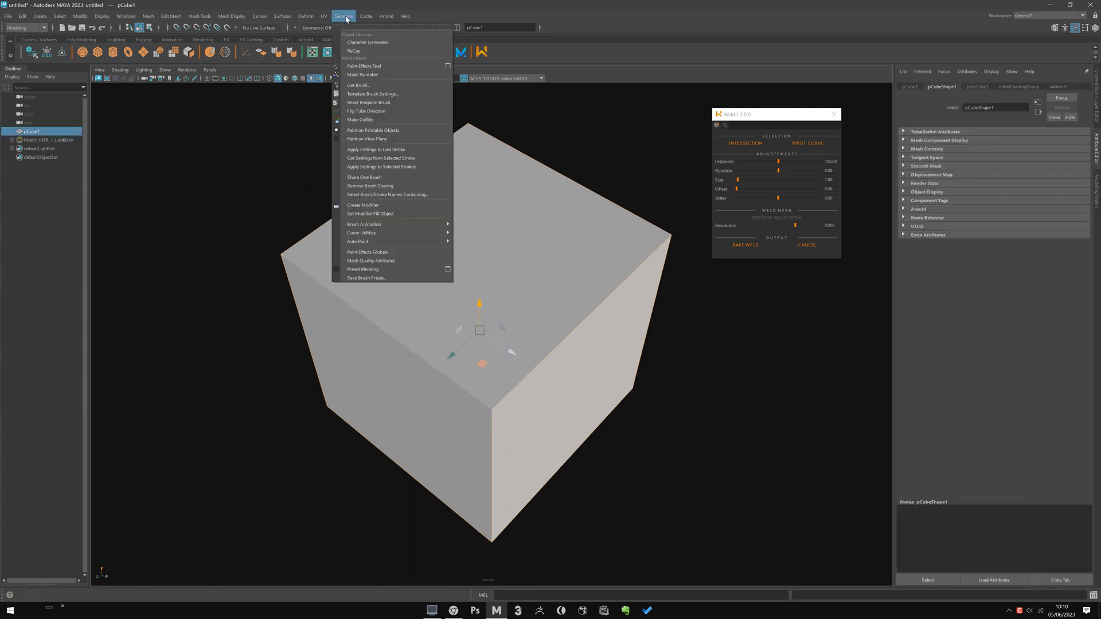
left_click(379, 67)
mouse_move(501, 226)
left_mouse_down("alt")
mouse_move(481, 191)
mouse_move(487, 207)
left_mouse_up("alt")
scroll(482, 192, "up", 1)
scroll(458, 188, "down", 1)
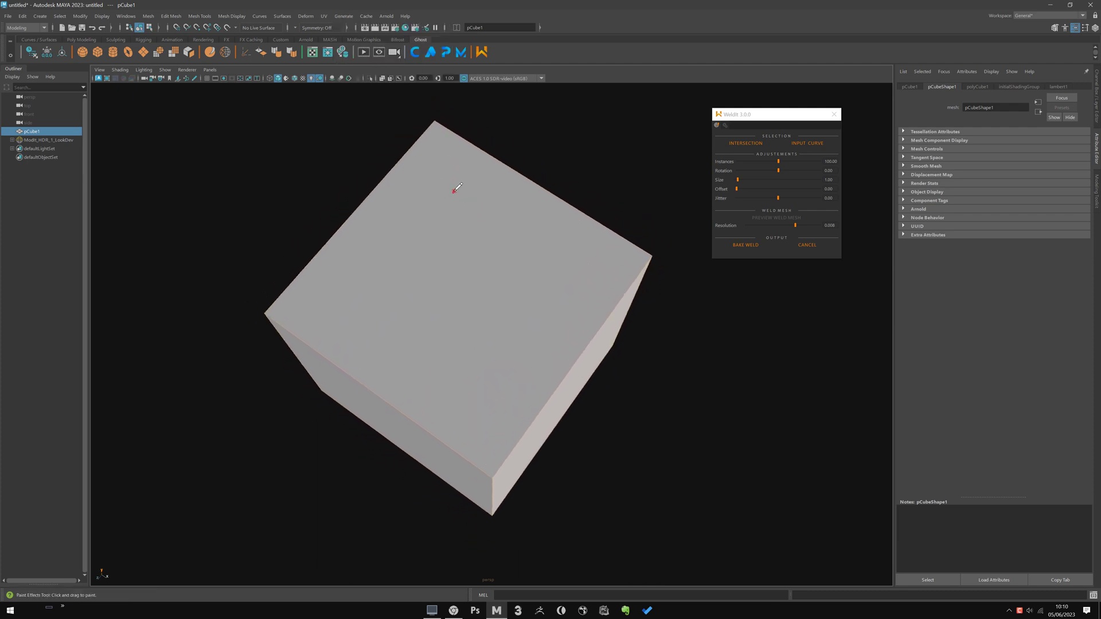
mouse_move(463, 167)
left_mouse_down()
mouse_move(408, 224)
mouse_move(421, 271)
mouse_move(507, 313)
mouse_move(461, 400)
mouse_move(375, 361)
left_mouse_up()
mouse_move(371, 315)
left_mouse_down()
mouse_move(278, 270)
mouse_move(298, 270)
mouse_move(315, 244)
left_mouse_up()
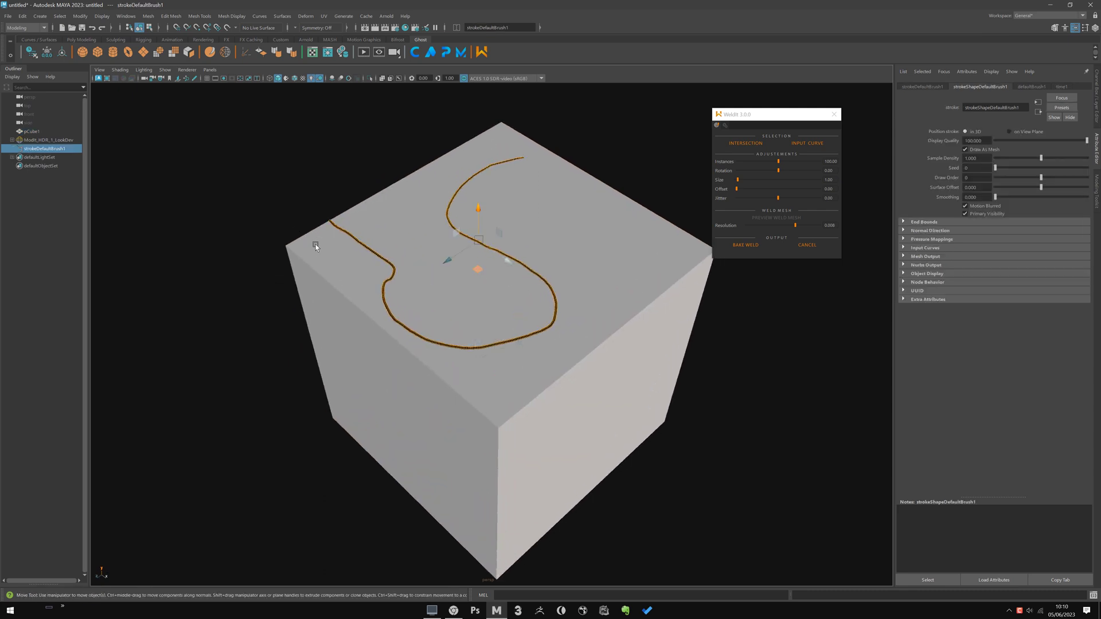
Convert the painted stroke to a curve with Paint Effects to Curves.
left_click(79, 18)
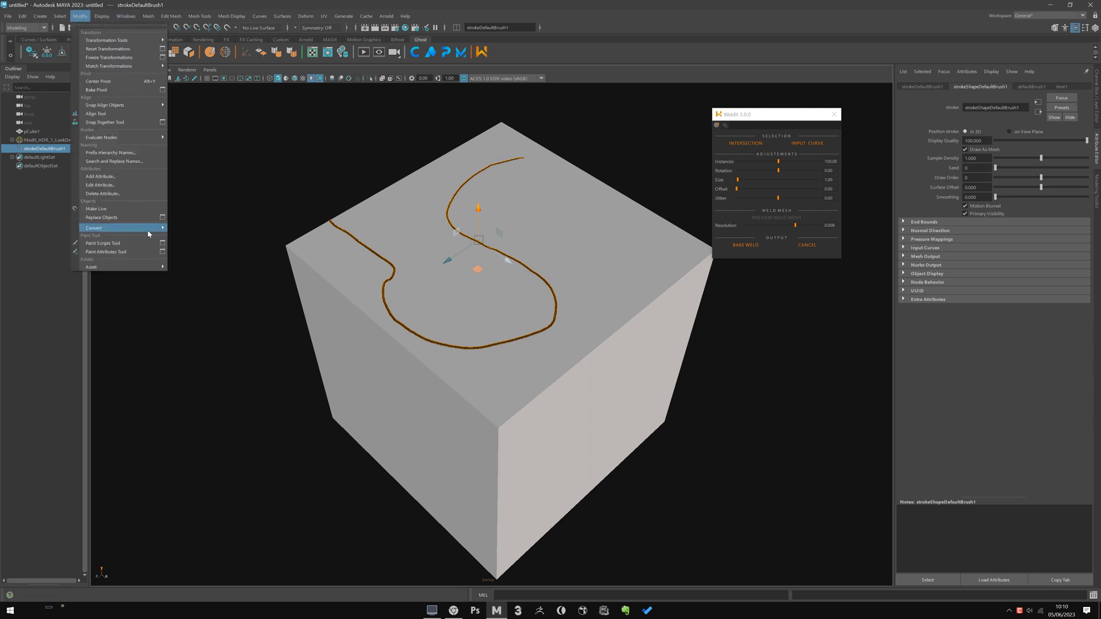
mouse_move(147, 228)
left_click(219, 218)
left_click_drag(218, 210, 249, 131)
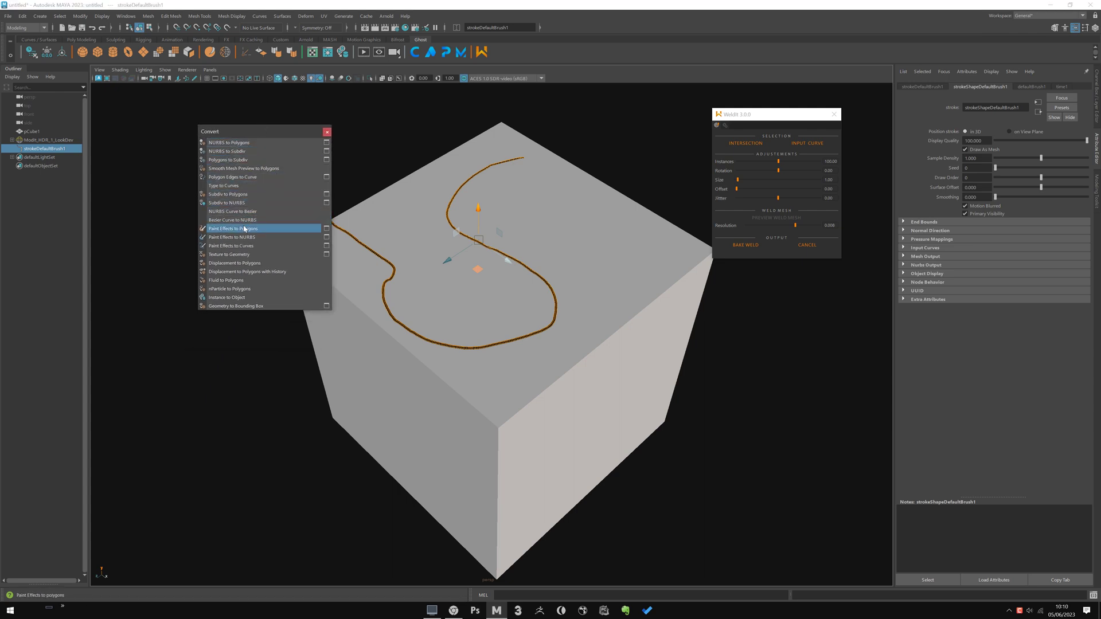
left_click(326, 246)
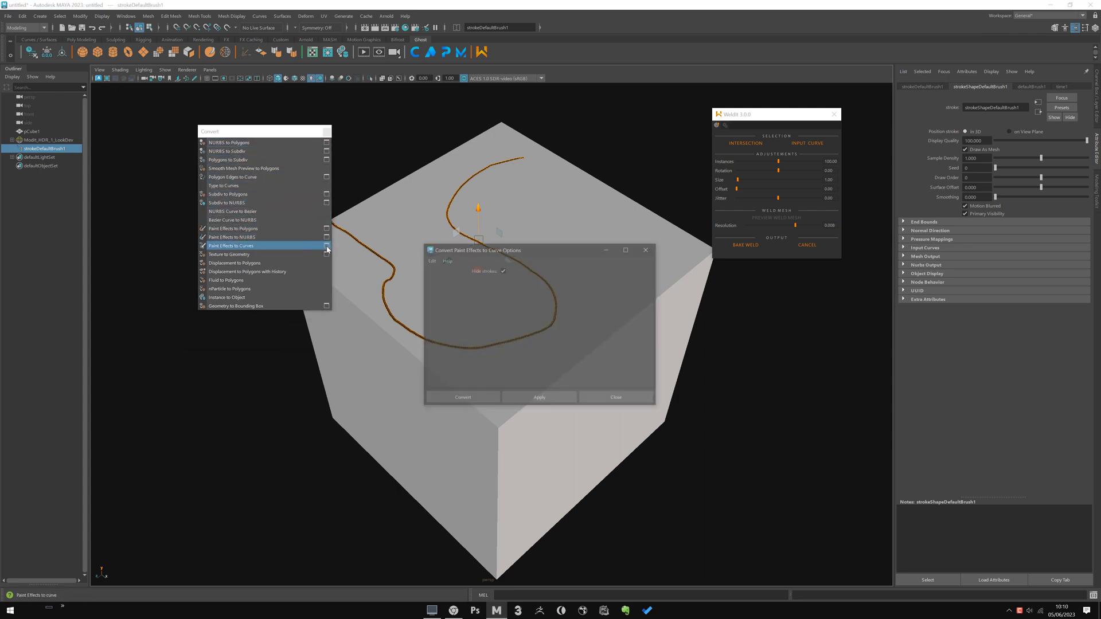
left_click(462, 399)
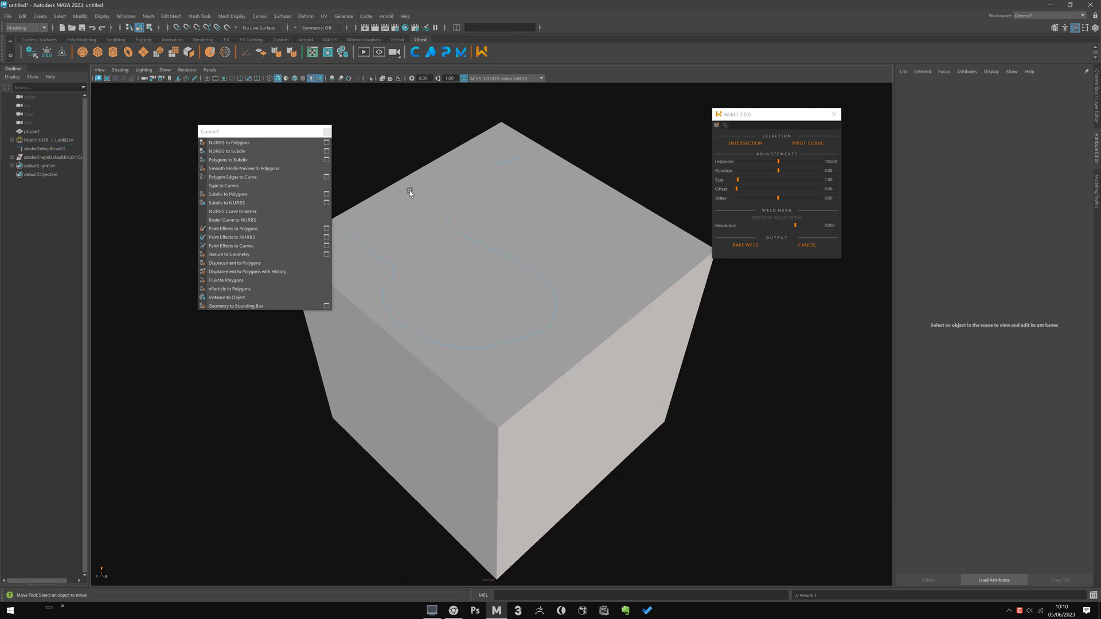
left_click(326, 131)
Undo the accidental move and take the converted curve out of its nested stroke groups to the scene root.
mouse_move(346, 171)
left_mouse_down("alt")
mouse_move(411, 207)
mouse_move(422, 235)
mouse_move(440, 216)
left_mouse_up("alt")
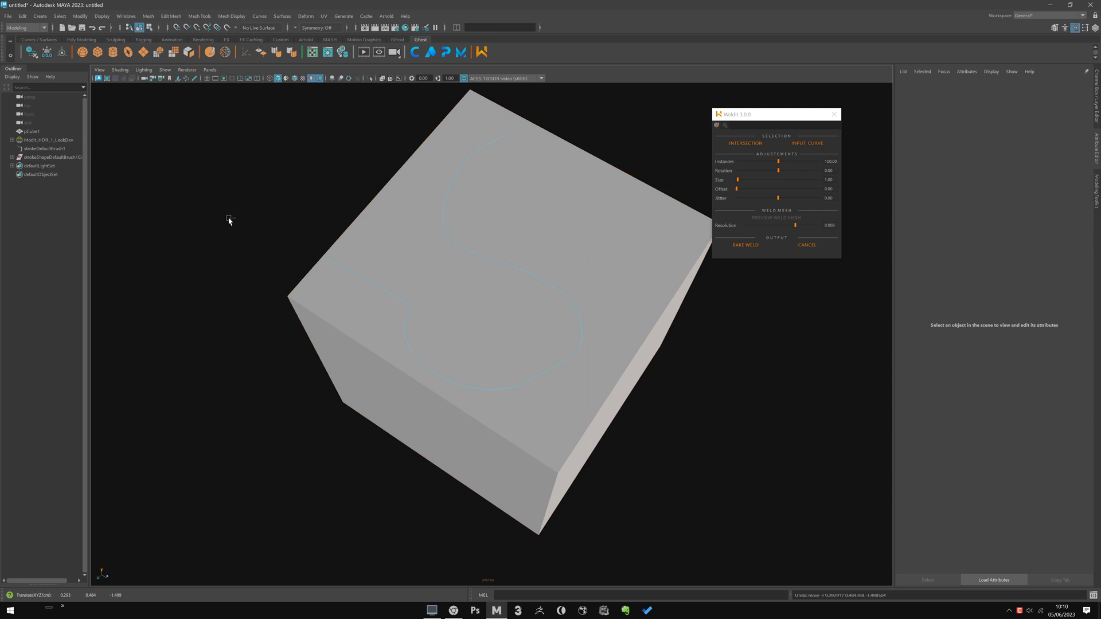
key("ctrl+z")
left_click(12, 158)
left_click(18, 166)
left_click(41, 175)
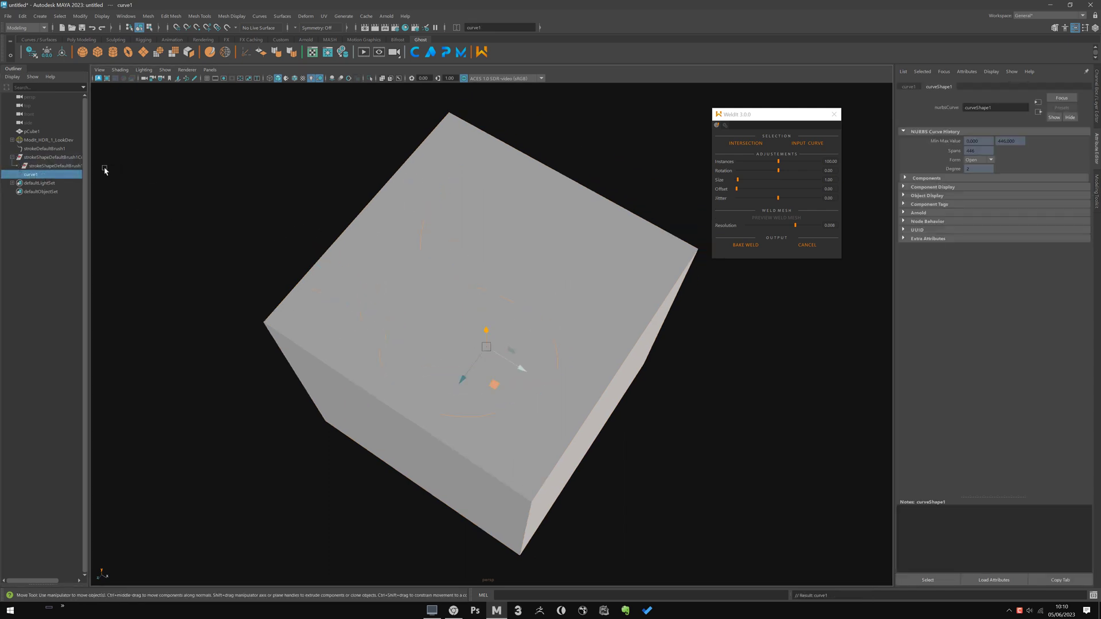
Delete the original brush stroke and its leftover groups, keeping only the curve.
left_click_drag(74, 166, 65, 146)
key("Delete")
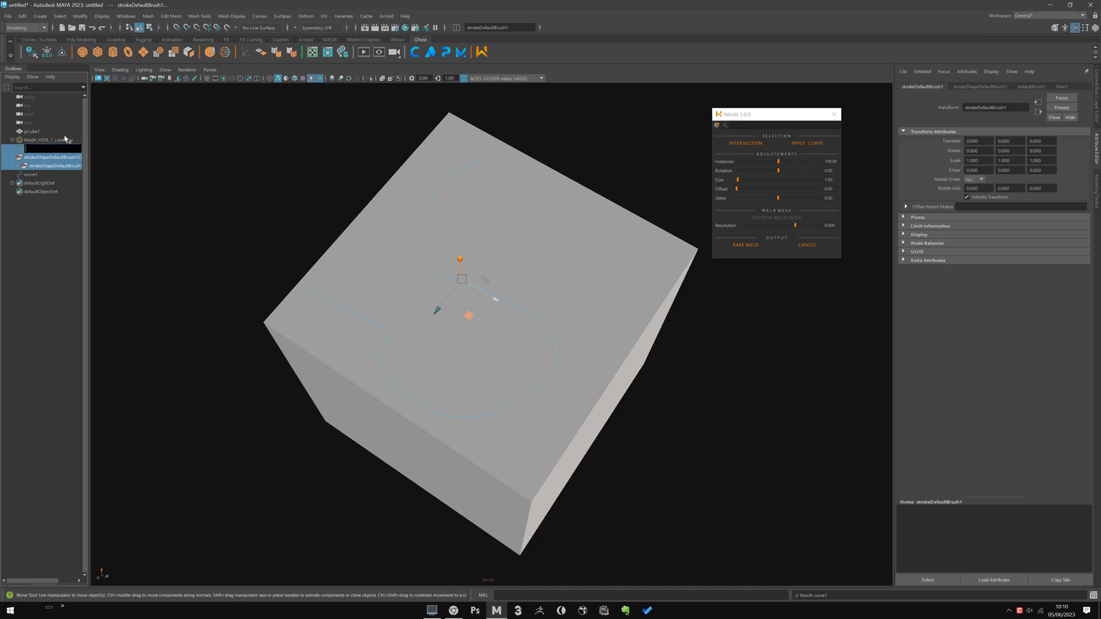
key("Return")
key("Delete")
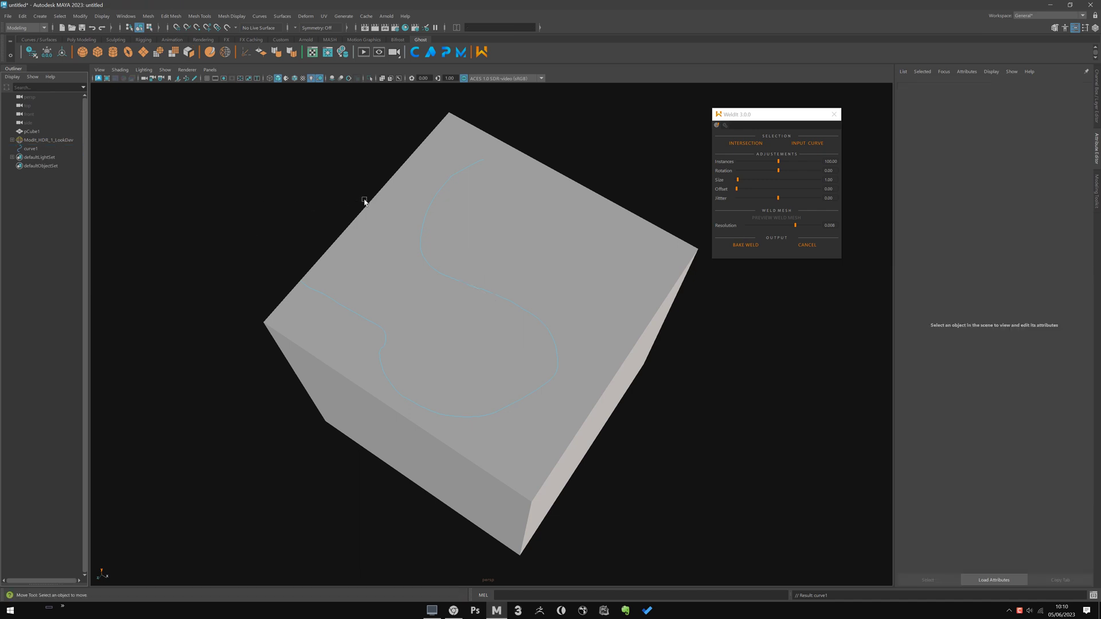
Create a weld along the curve on the cube with WeldIt's Input Curve option.
left_click_drag(364, 201, 362, 195, "alt")
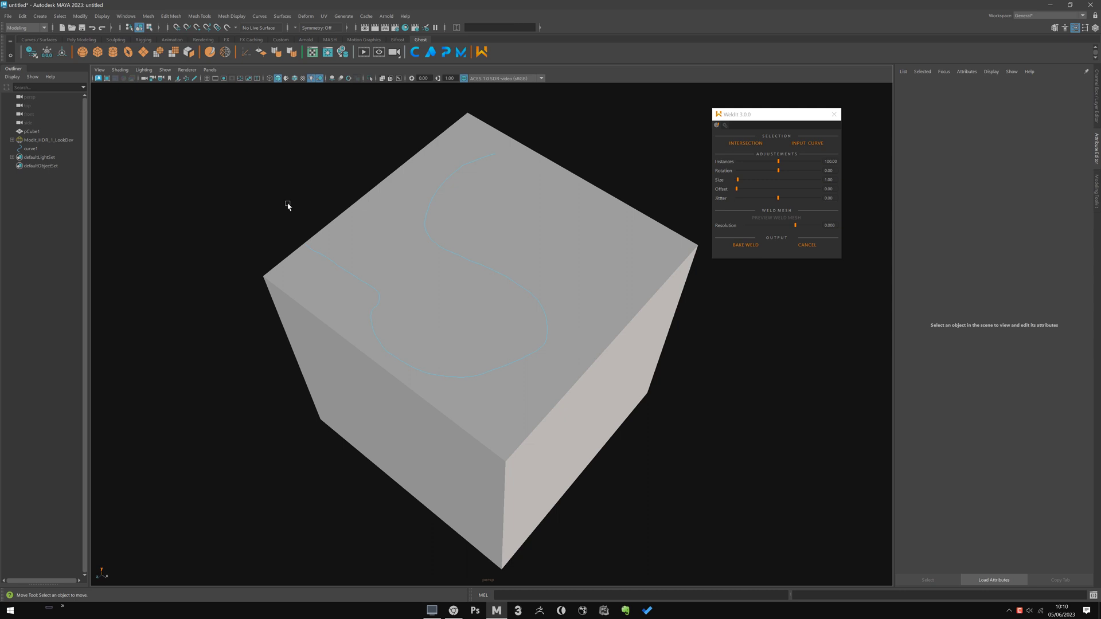
left_click(61, 149)
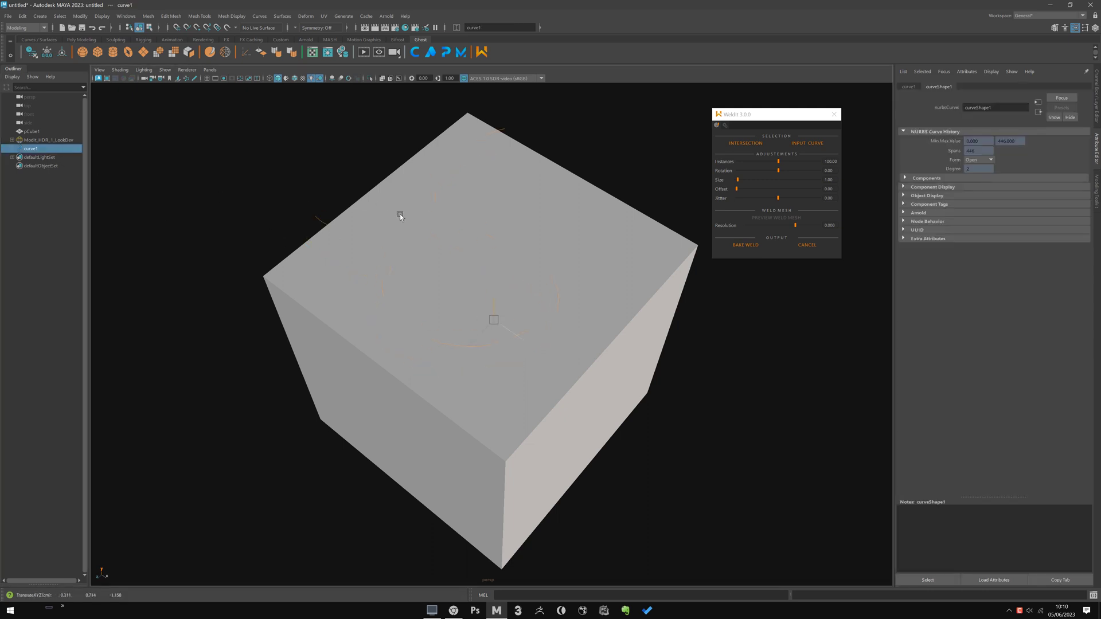
left_click_drag(347, 218, 408, 241, "alt")
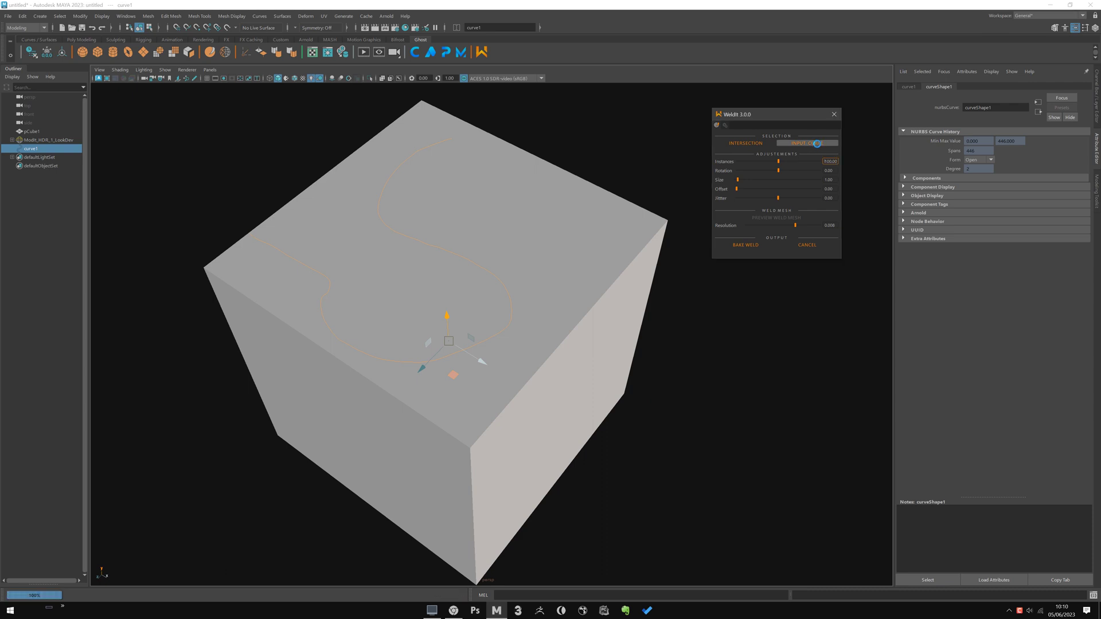
left_click(817, 144)
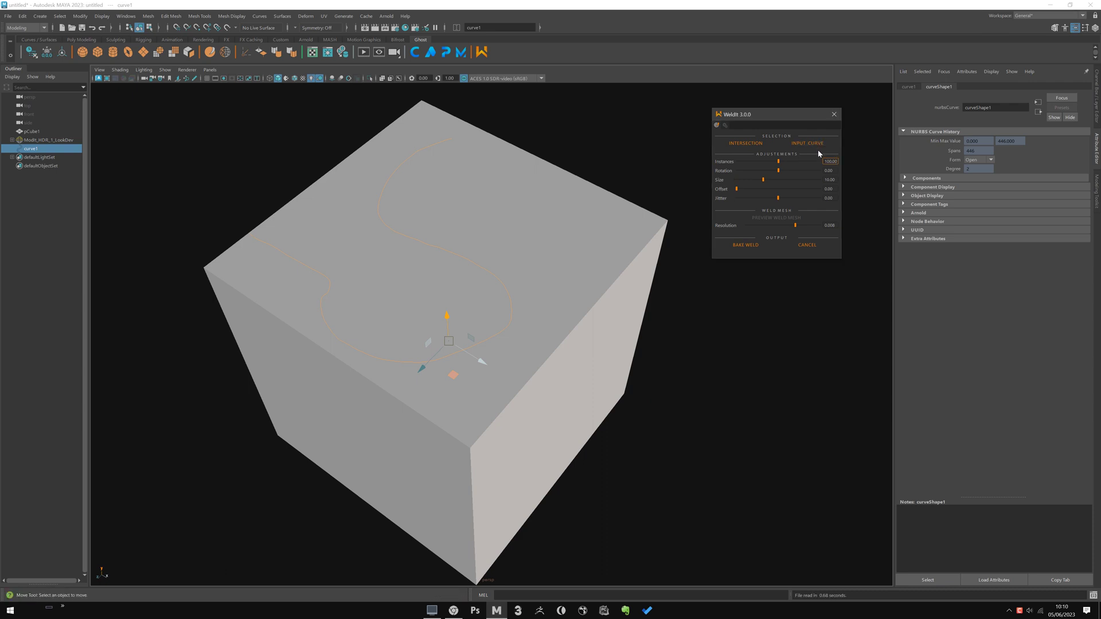
left_click_drag(655, 222, 666, 193, "alt")
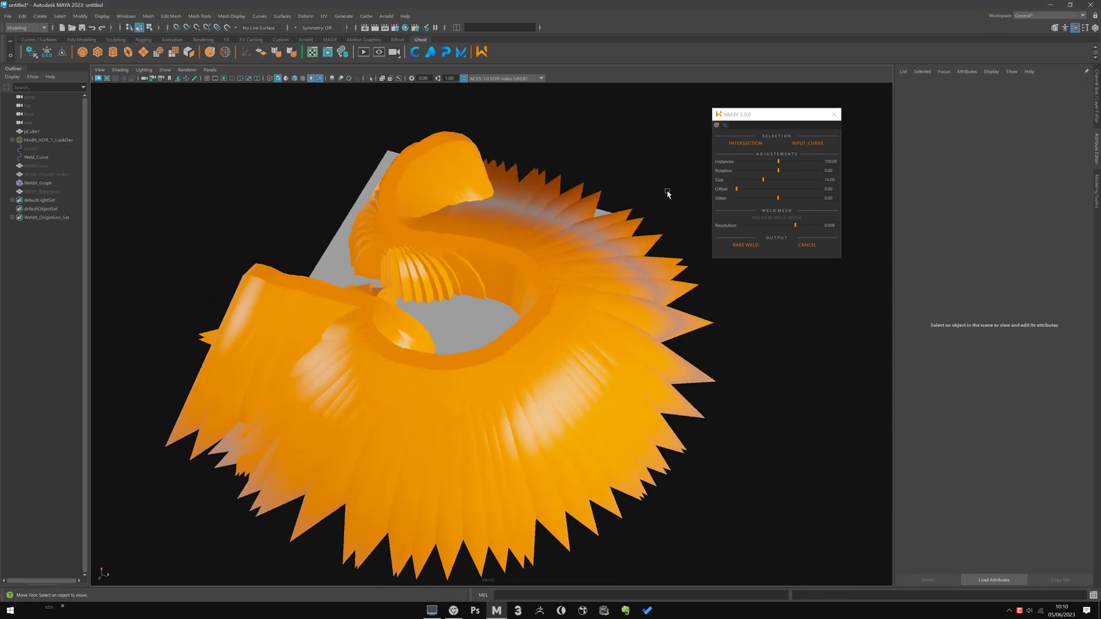
Set the curve weld's Rotation to 89 and its Size to 2.40 so that it fits the cube's face.
mouse_move(778, 172)
left_mouse_down()
mouse_move(808, 172)
mouse_move(799, 177)
left_mouse_up()
left_click_drag(576, 264, 599, 226, "alt")
left_click(750, 181)
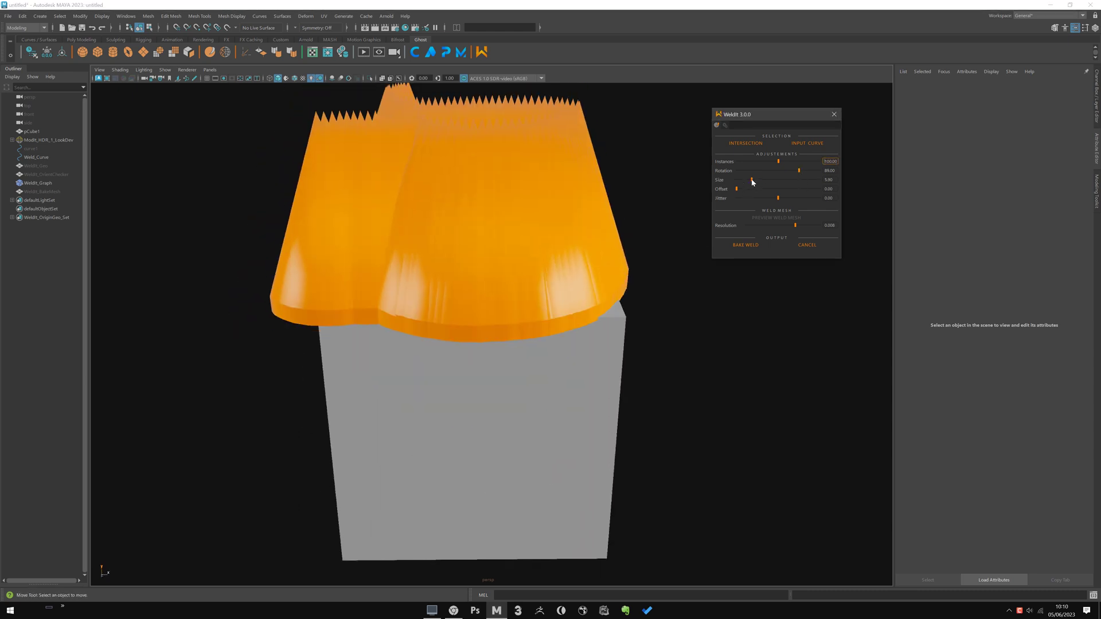
left_click_drag(748, 183, 742, 181)
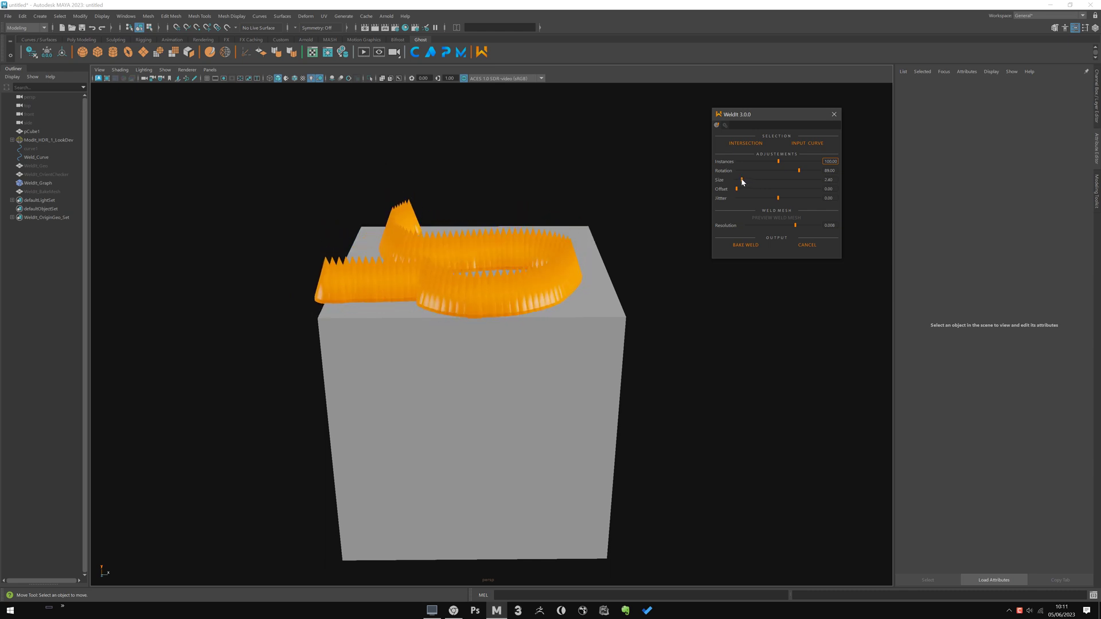
left_click_drag(701, 212, 775, 165, "alt")
right_click_drag(586, 264, 608, 199, "alt")
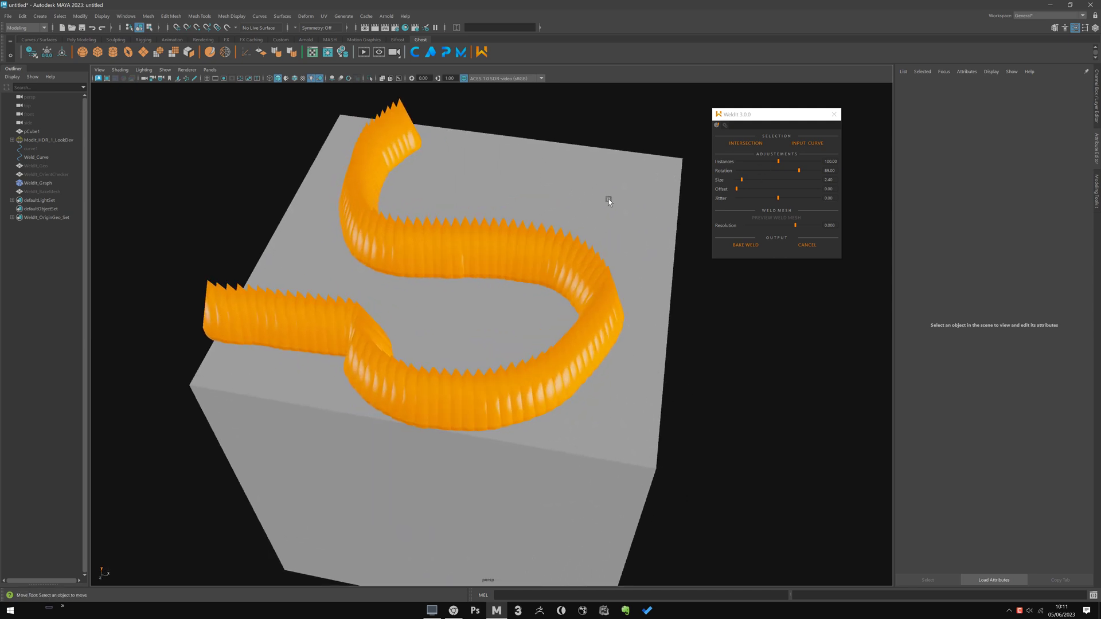
Preview the weld mesh with Resolution 0.006 and reduce the Instances to about 42.
left_click(771, 219)
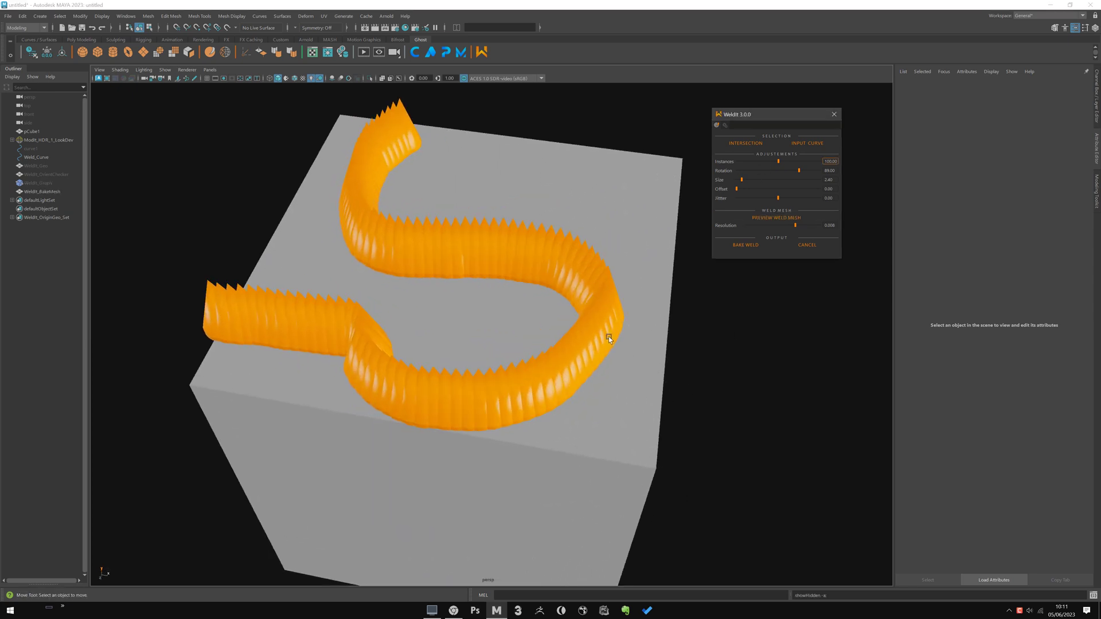
left_click_drag(579, 256, 599, 269, "alt")
left_click_drag(774, 162, 766, 161)
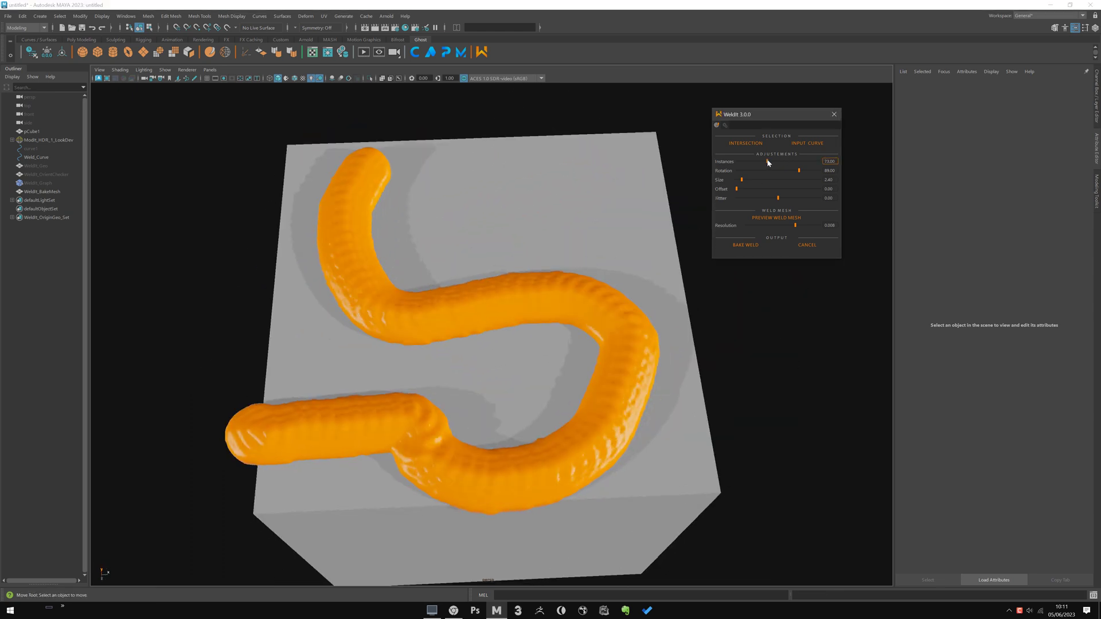
left_click(774, 225)
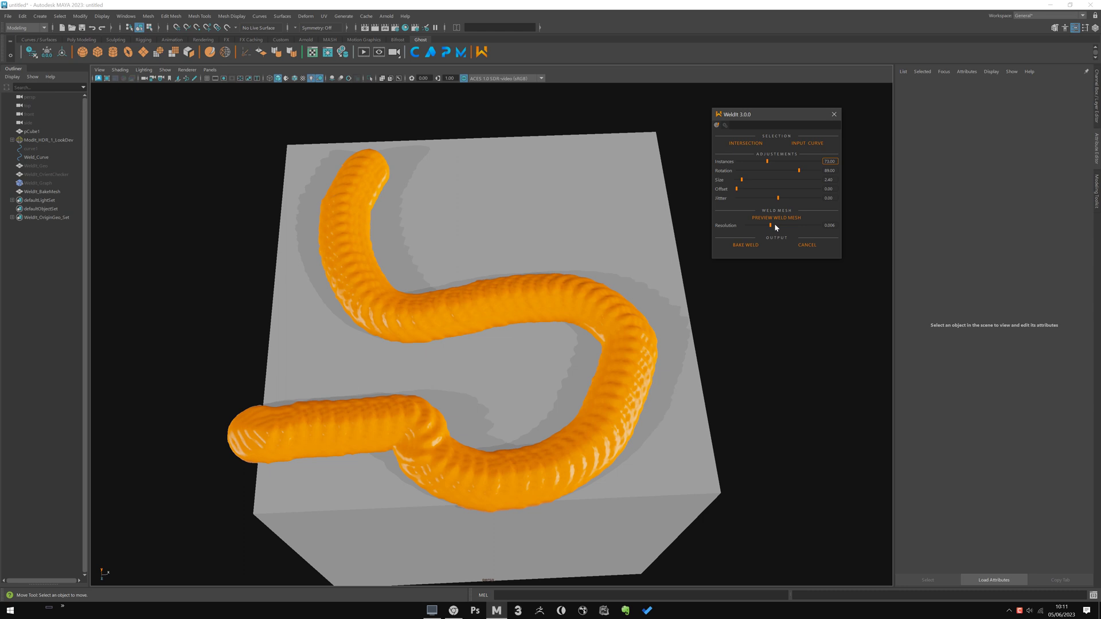
left_click(755, 162)
Examine the previewed curve weld on the cube from above, from the side and at both ends.
left_click_drag(574, 235, 462, 258, "alt")
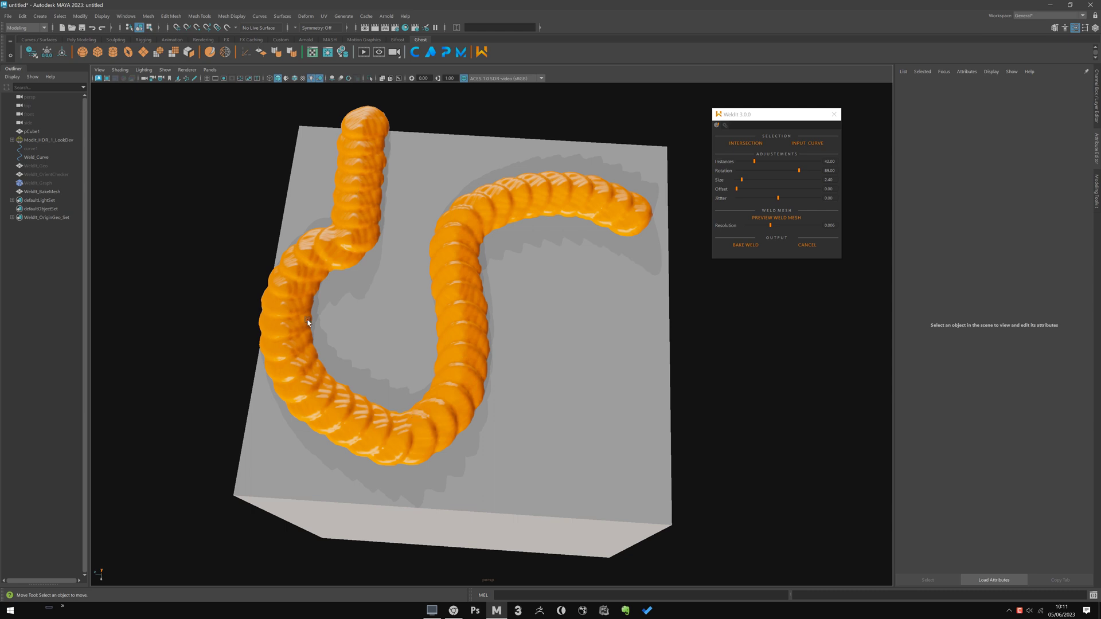
left_click_drag(483, 408, 392, 294, "alt")
left_click_drag(588, 249, 756, 202, "alt")
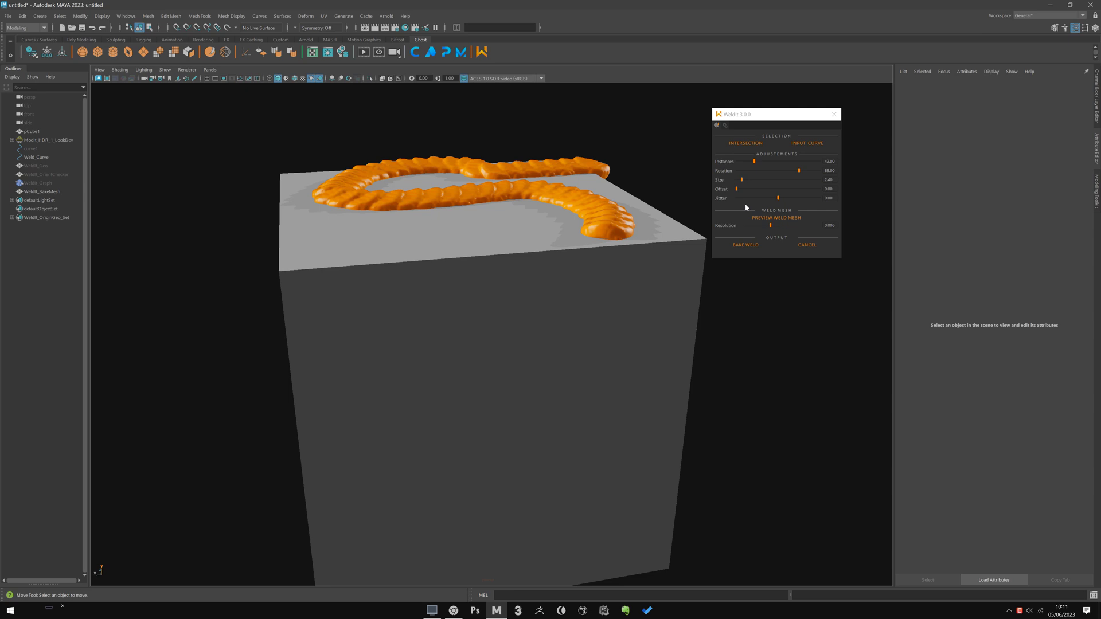
left_click_drag(527, 232, 457, 239, "alt")
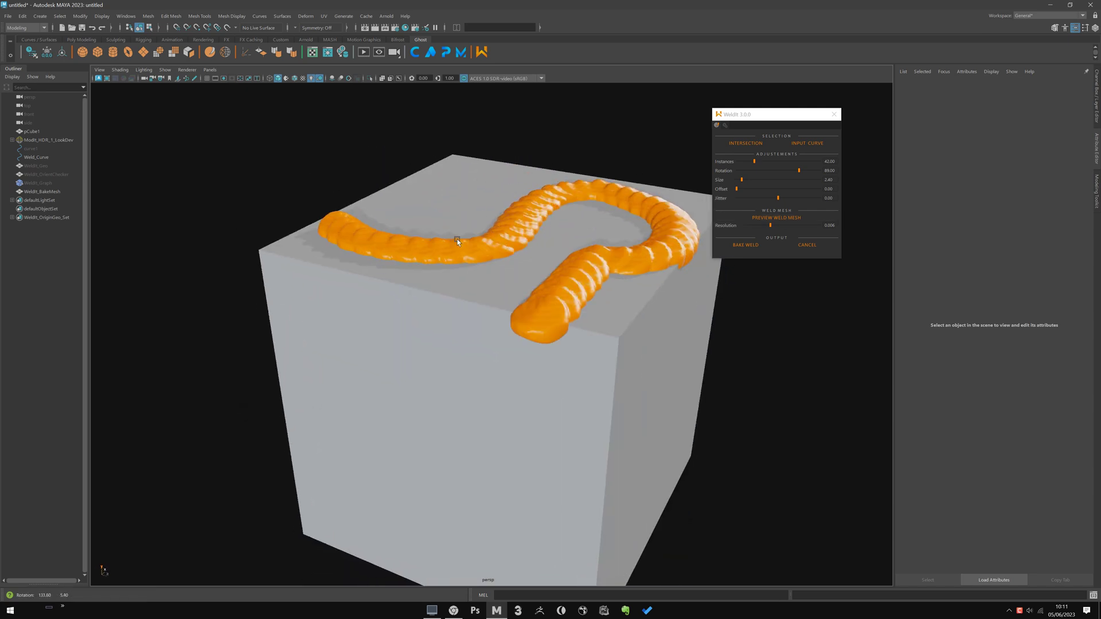
left_click(481, 244)
left_click(513, 140)
left_click_drag(625, 147, 536, 294, "alt")
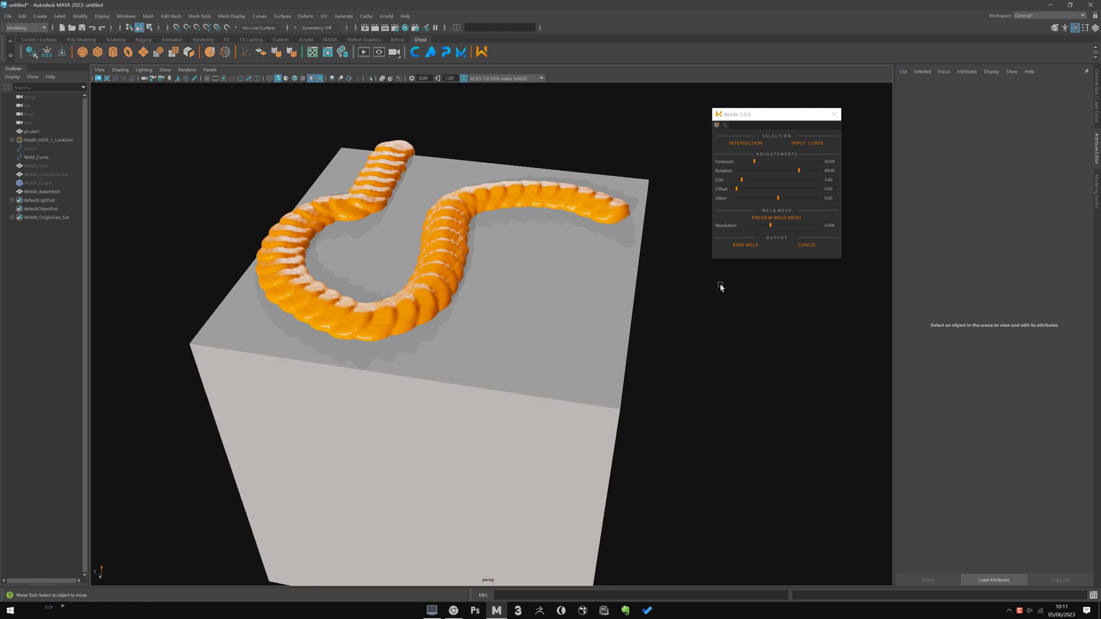
Bake the curve weld into a mesh and clear the cube, curve and baked weld from the scene.
left_click_drag(721, 287, 668, 277, "alt")
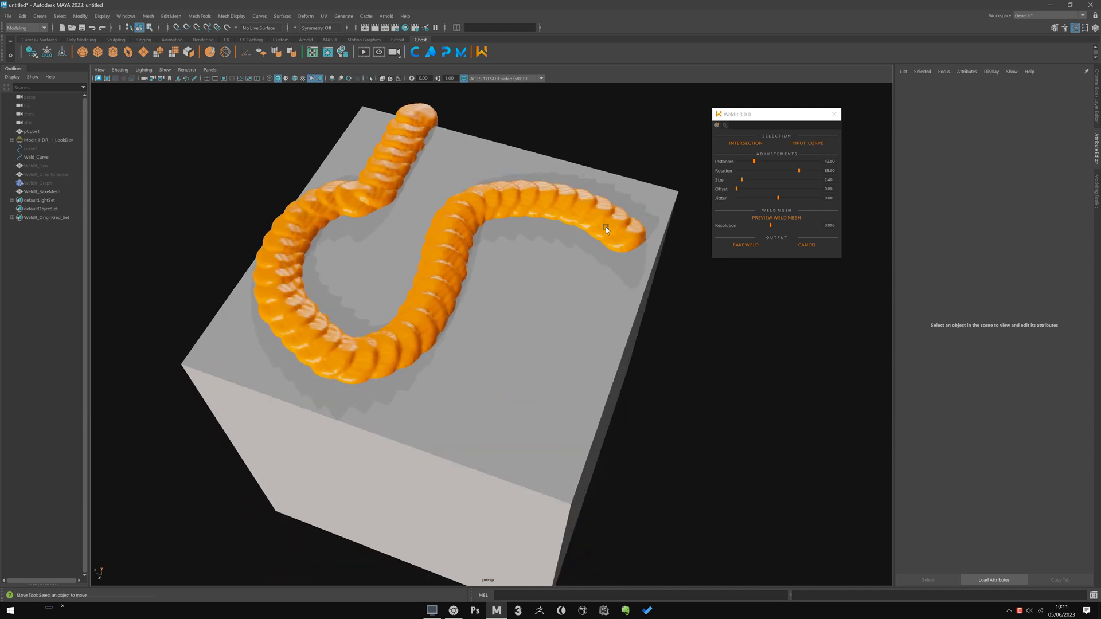
left_click(746, 246)
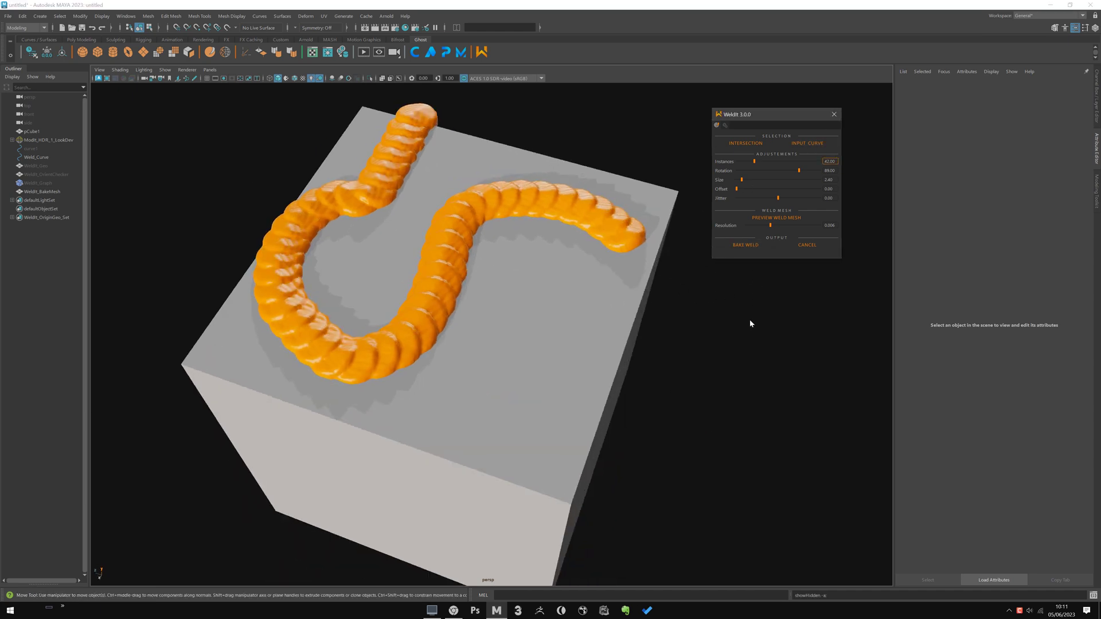
left_click_drag(446, 222, 449, 218)
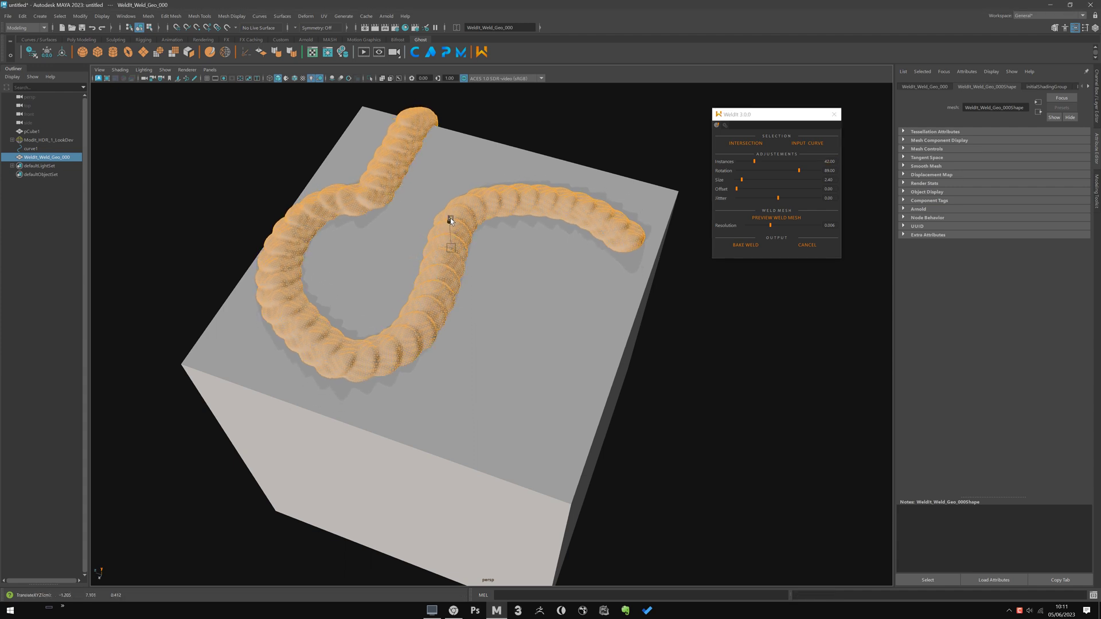
left_click_drag(414, 263, 420, 287)
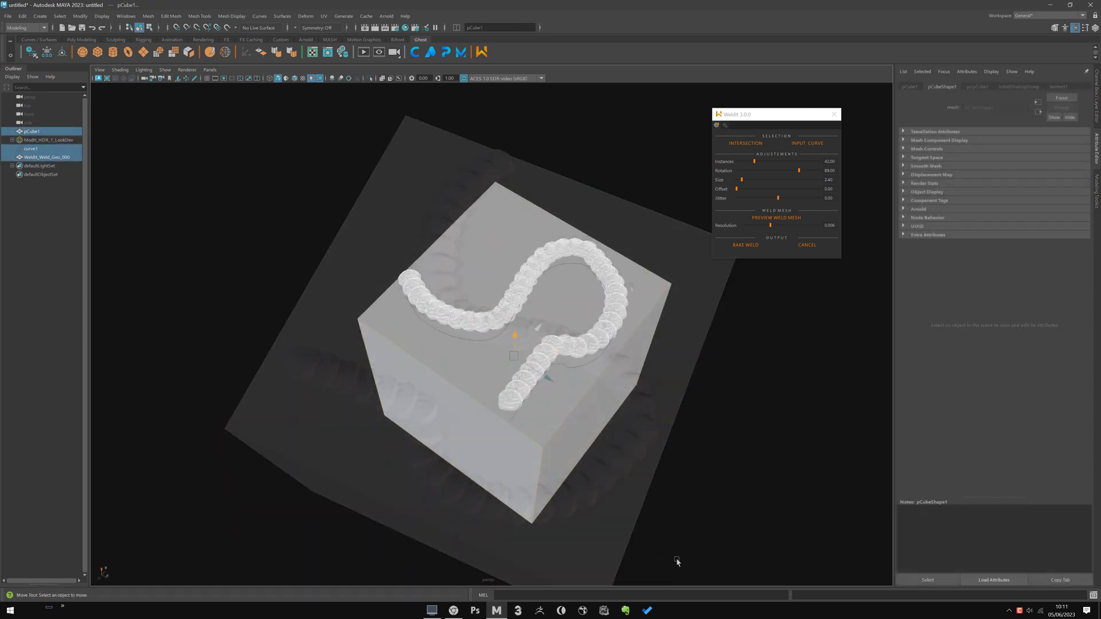
key("Delete")
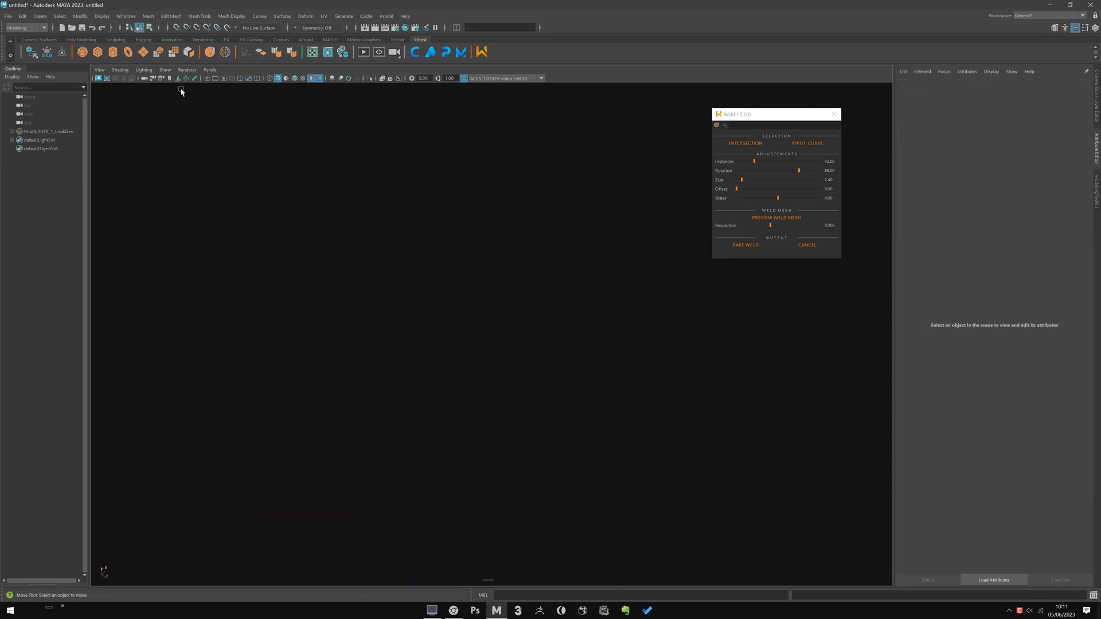
Create a polygon cylinder and scale it into a long, thin vertical tube.
left_click(113, 51)
key("r")
left_click_drag(510, 324, 633, 189)
left_click_drag(531, 382, 342, 86, "alt")
key("f")
left_click_drag(479, 365, 609, 331)
Duplicate the cylinder and rotate the copy to horizontal so that the two tubes cross at right angles.
key("ctrl+d")
key("w")
key("e")
key("w")
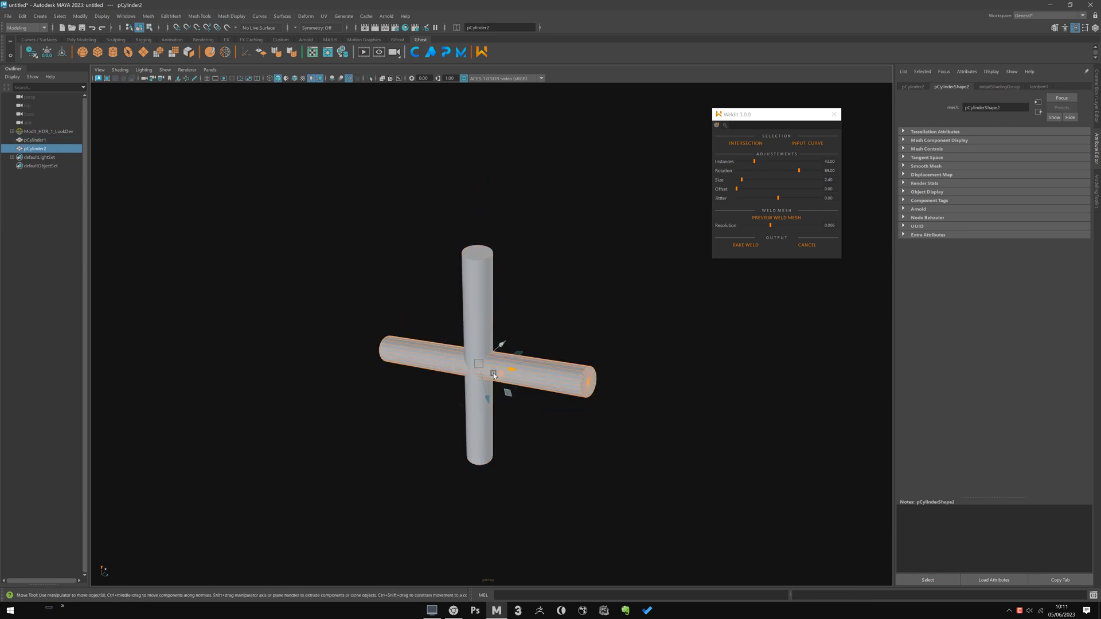
left_click_drag(506, 388, 541, 398, "alt")
key("e")
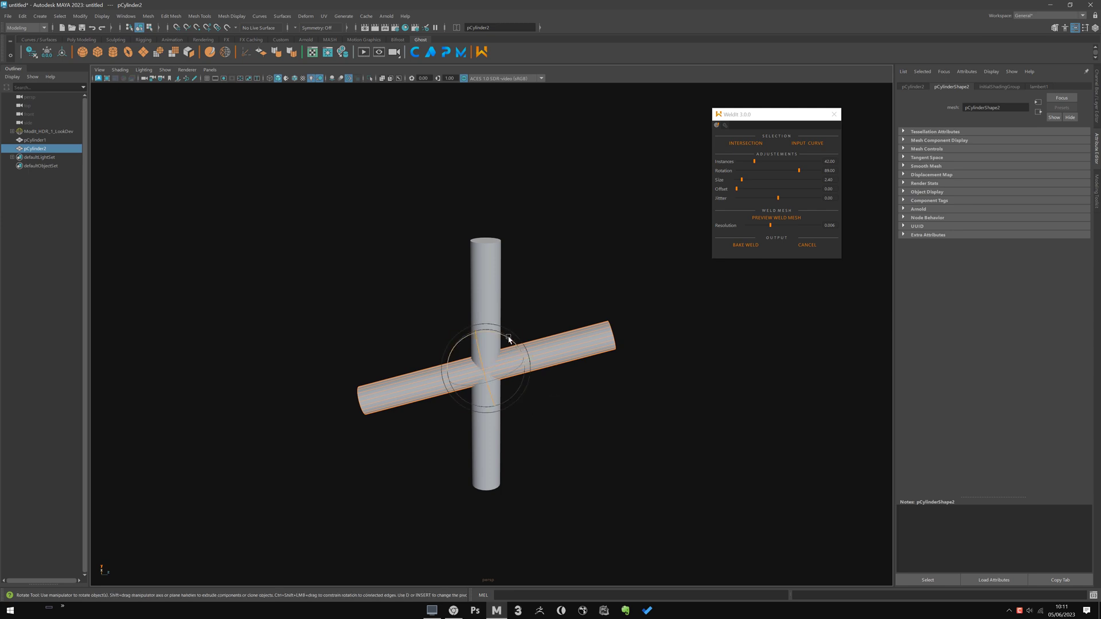
left_click_drag(509, 339, 522, 358)
key("w")
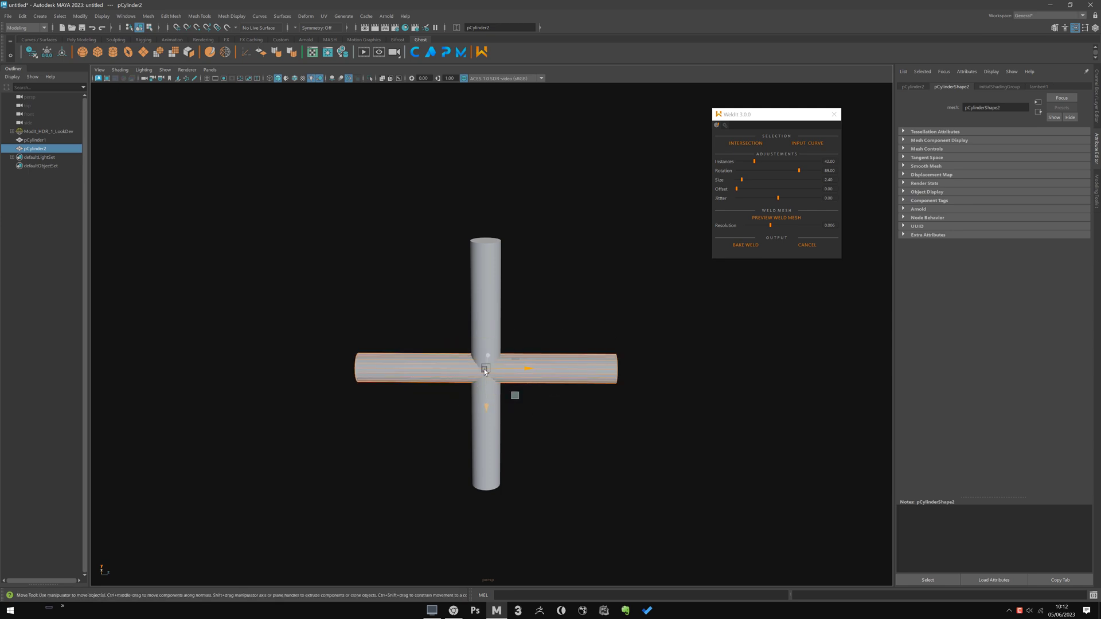
Raise the horizontal cylinder to the upper end of the vertical one to form a T-shaped joint.
left_click_drag(487, 392, 487, 264)
left_click_drag(509, 306, 434, 324, "alt")
right_click_drag(434, 323, 524, 395, "alt")
left_click_drag(524, 396, 457, 327, "alt")
right_click_drag(457, 328, 492, 389, "alt")
left_click_drag(492, 389, 505, 363, "alt")
middle_click_drag(505, 364, 504, 335)
left_click_drag(503, 335, 473, 315, "alt")
right_click_drag(473, 315, 528, 434, "alt")
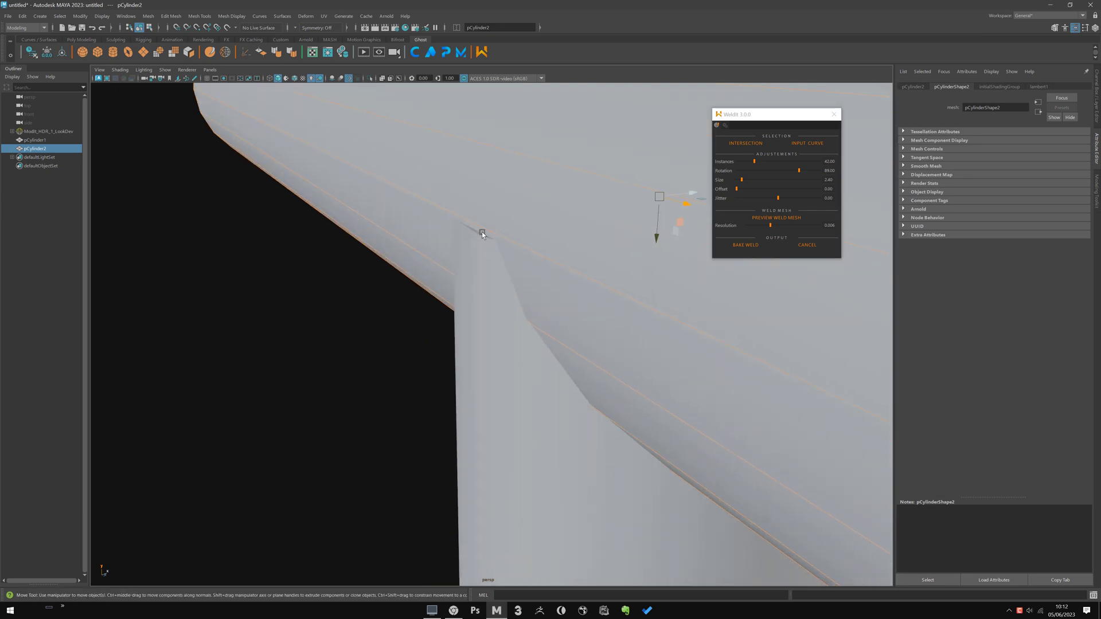
Scale the horizontal cylinder up slightly so that it covers the vertical tube's upper end.
key("r")
left_click_drag(660, 197, 707, 173)
key("w")
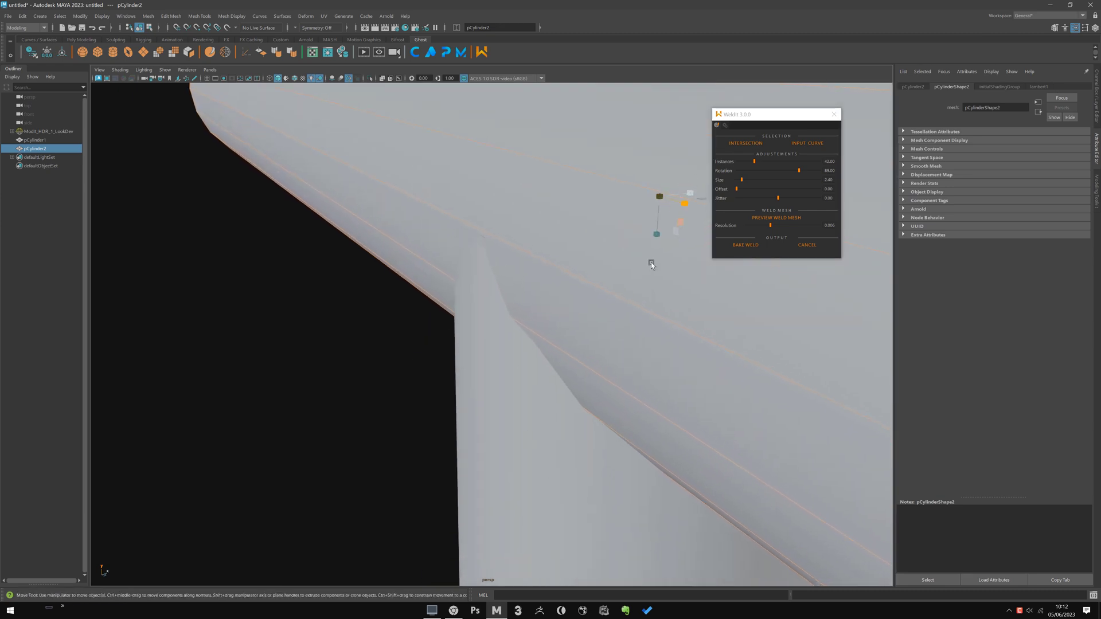
Examine the intersection of the two cylinders up close, from the front and from both sides.
right_click_drag(652, 263, 539, 267, "alt")
left_click_drag(539, 268, 635, 388, "alt")
right_click_drag(634, 387, 563, 331, "alt")
middle_click_drag(563, 331, 500, 291, "alt")
left_click_drag(581, 327, 610, 340, "alt")
left_click(611, 340)
right_click_drag(611, 340, 612, 390, "alt")
left_click_drag(611, 389, 573, 373, "alt")
left_click(448, 195)
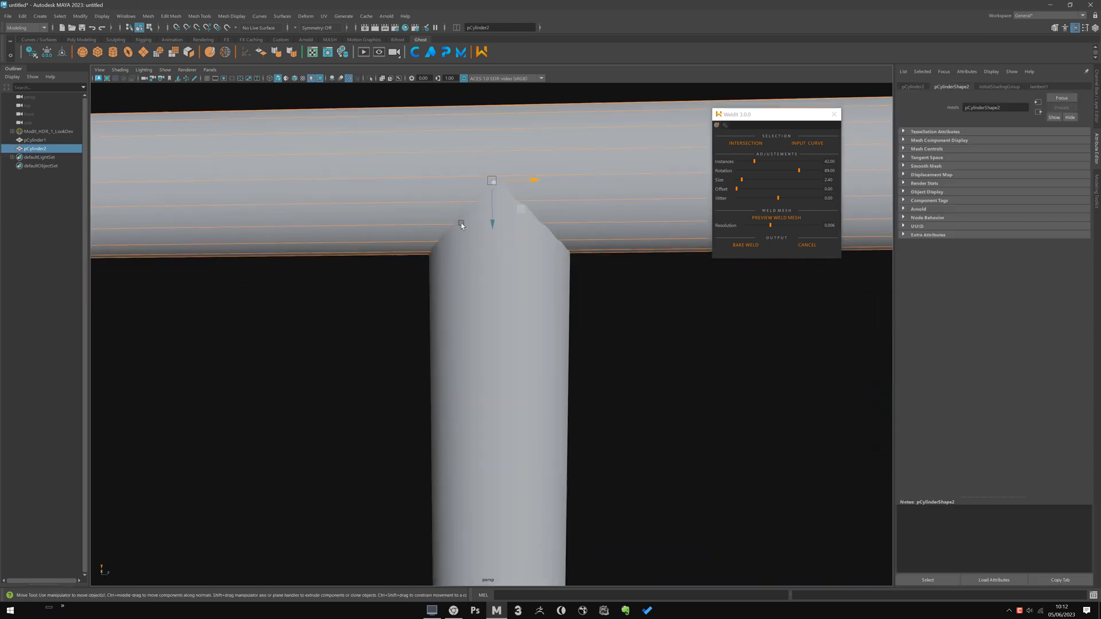
left_click(463, 230)
left_click(391, 378)
right_click_drag(550, 304, 521, 246, "alt")
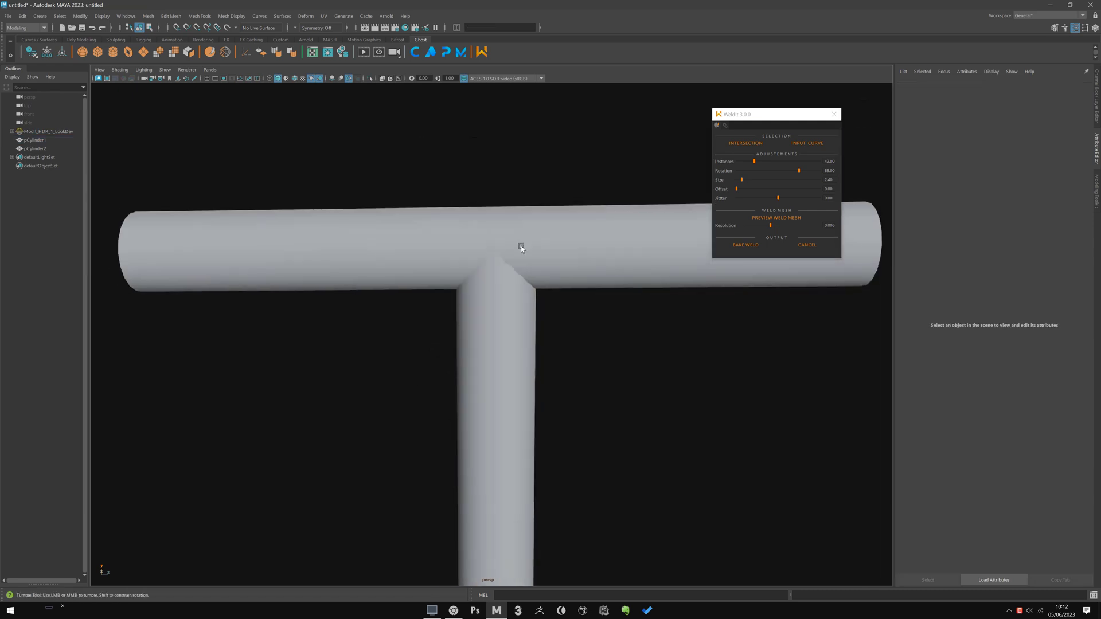
left_click_drag(521, 246, 424, 265, "alt")
right_click_drag(424, 265, 481, 298, "alt")
right_click_drag(497, 202, 542, 229, "alt")
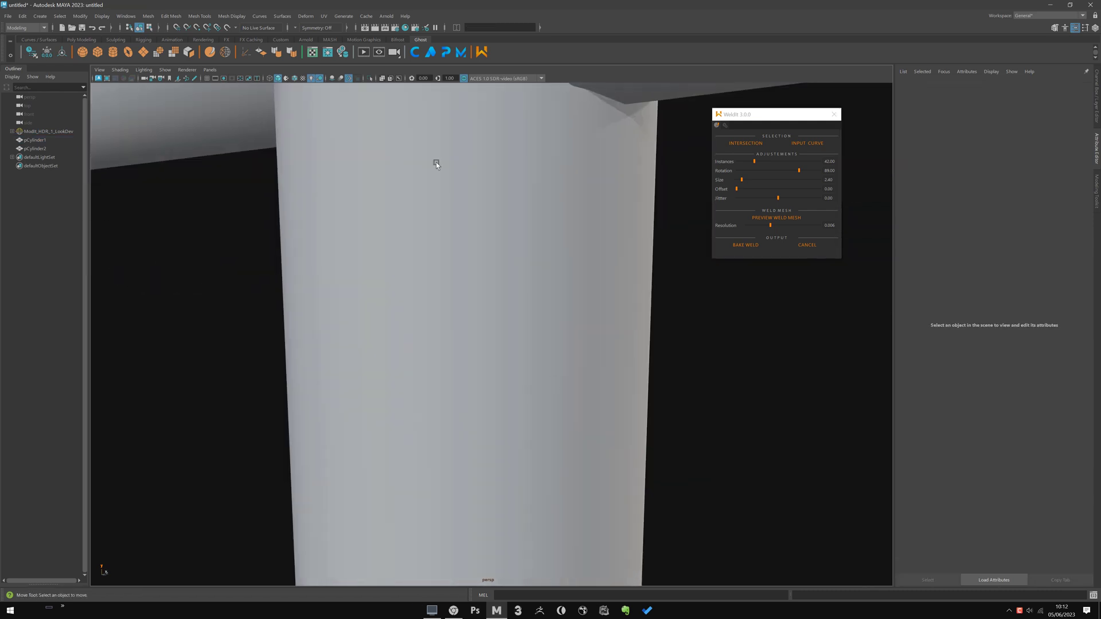
middle_click_drag(431, 133, 442, 275, "alt")
left_click_drag(442, 274, 421, 270, "alt")
right_click_drag(362, 194, 304, 189, "alt")
left_click_drag(304, 190, 435, 322, "alt")
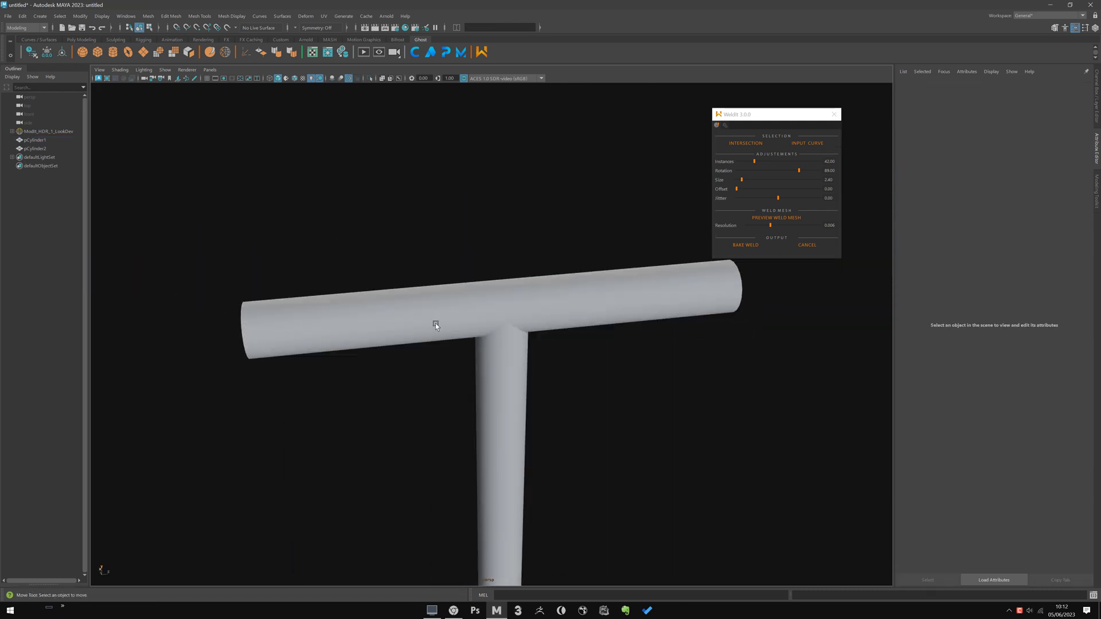
Delete the end cap faces of the horizontal cylinder.
left_click(435, 322)
right_click_drag(435, 323, 379, 324, "alt")
key("F11")
right_click_drag(517, 446, 453, 413, "alt")
left_click_drag(453, 413, 539, 453, "alt")
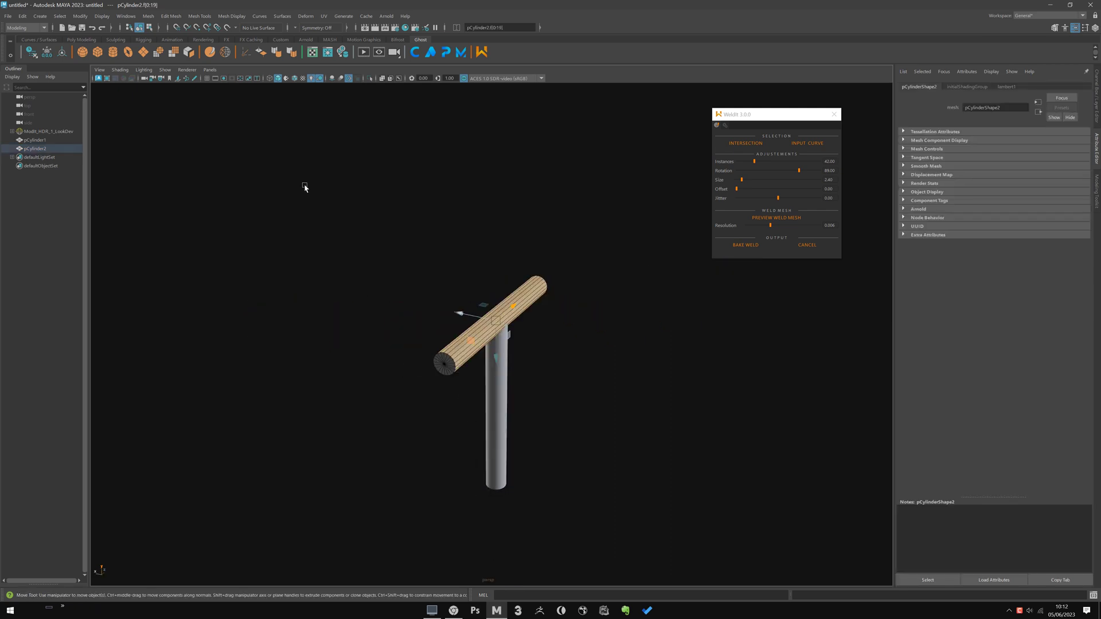
left_click_drag(305, 186, 741, 550, "shift")
key("Delete")
key("F8")
Delete the end cap faces of the vertical cylinder.
left_click(507, 391)
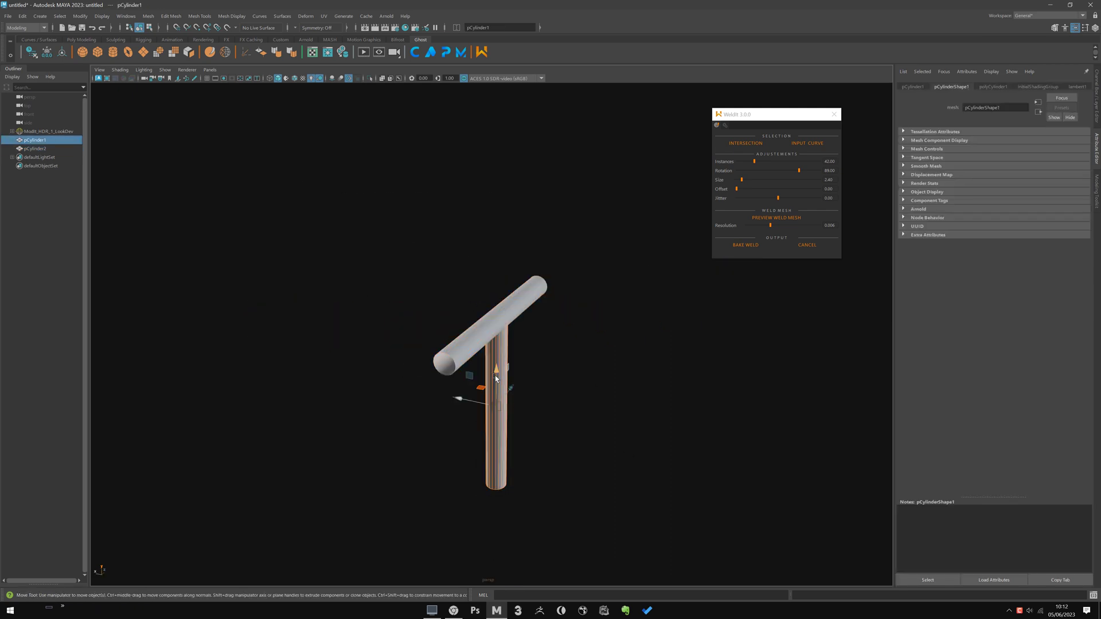
key("F11")
left_click(489, 403)
double_click(494, 403, "shift")
left_click_drag(489, 402, 439, 379, "alt")
left_click_drag(393, 252, 599, 603, "shift")
key("Delete")
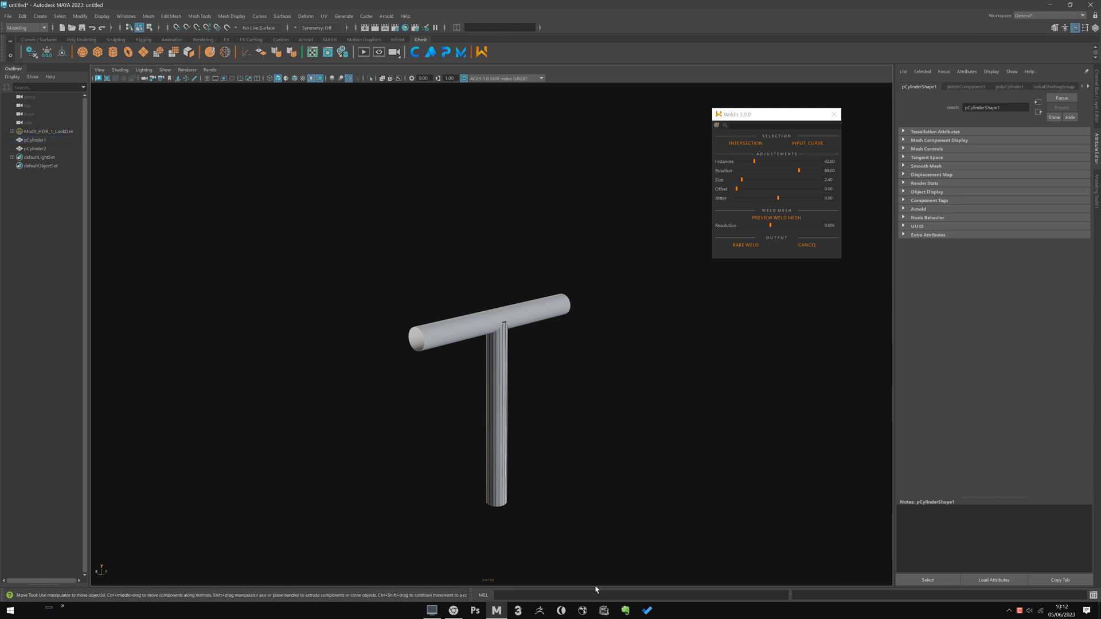
key("F8")
Display both cylinders with smooth mesh preview and deselect them.
left_click_drag(453, 364, 390, 334, "alt")
right_click_drag(390, 334, 412, 412, "alt")
left_click(439, 287, "shift")
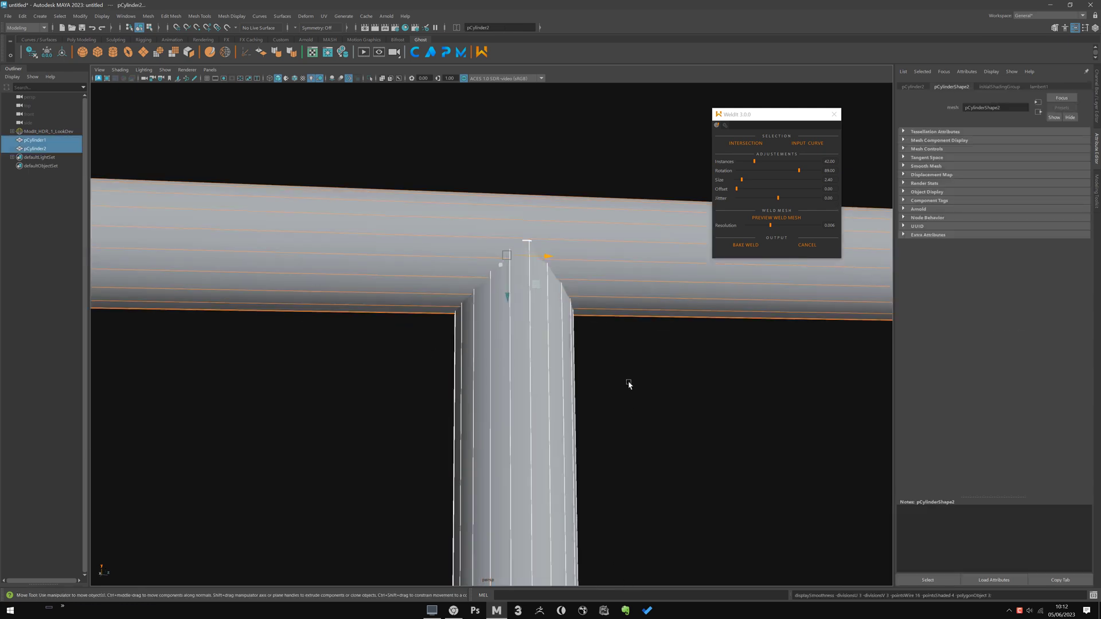
left_click(658, 430)
left_click_drag(621, 386, 476, 327, "alt")
left_click(476, 327)
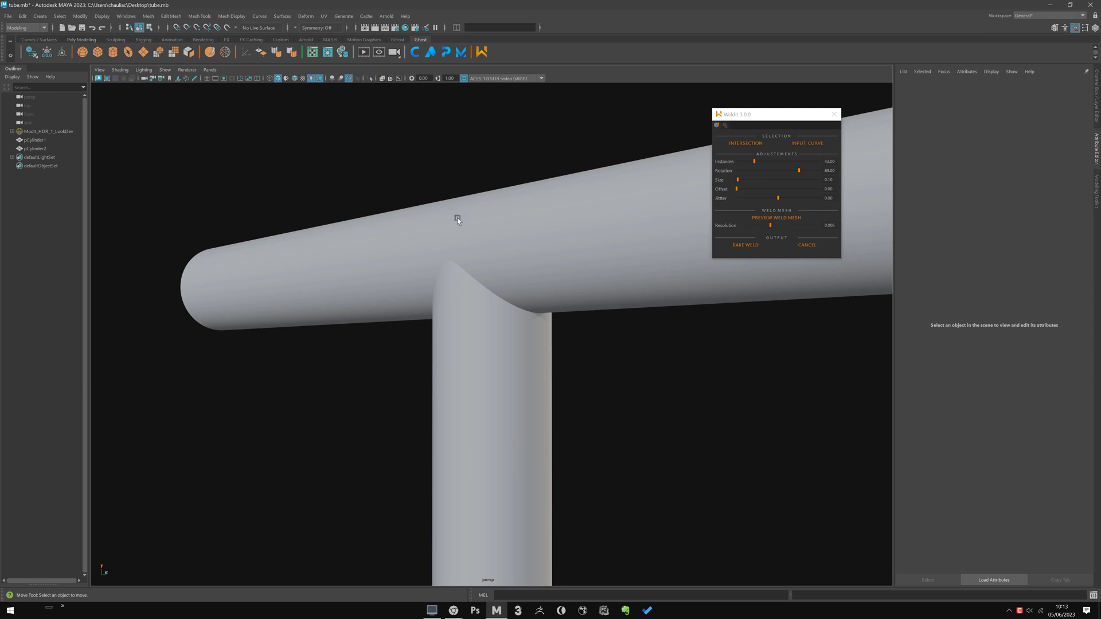
Create a WeldIt intersection weld between the horizontal and the vertical cylinder.
left_click(459, 232)
left_click(516, 344, "shift")
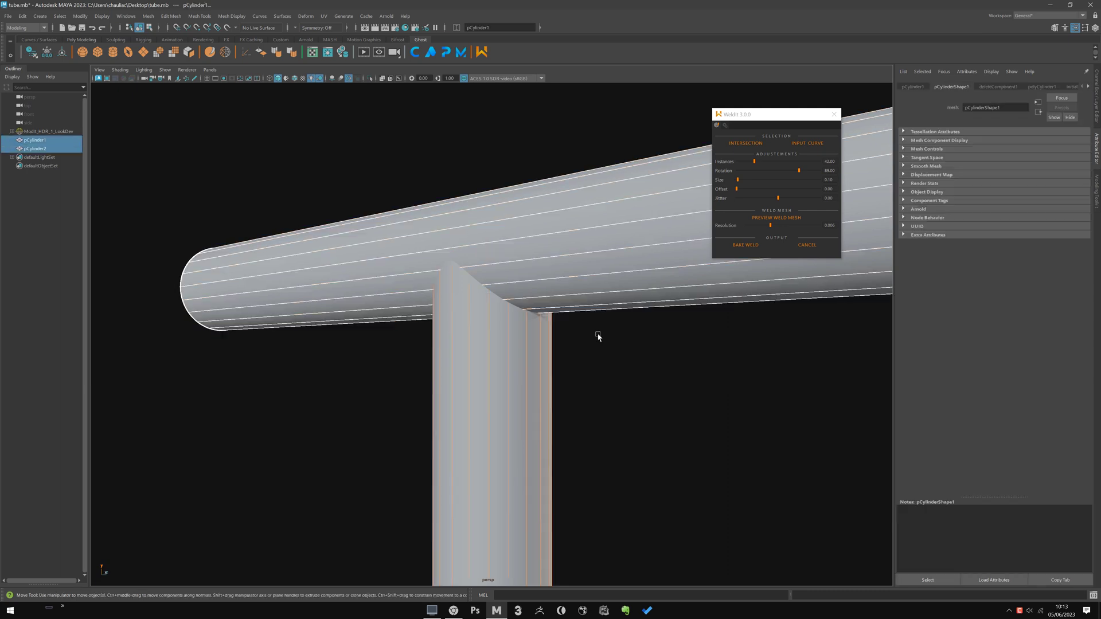
left_click(751, 144)
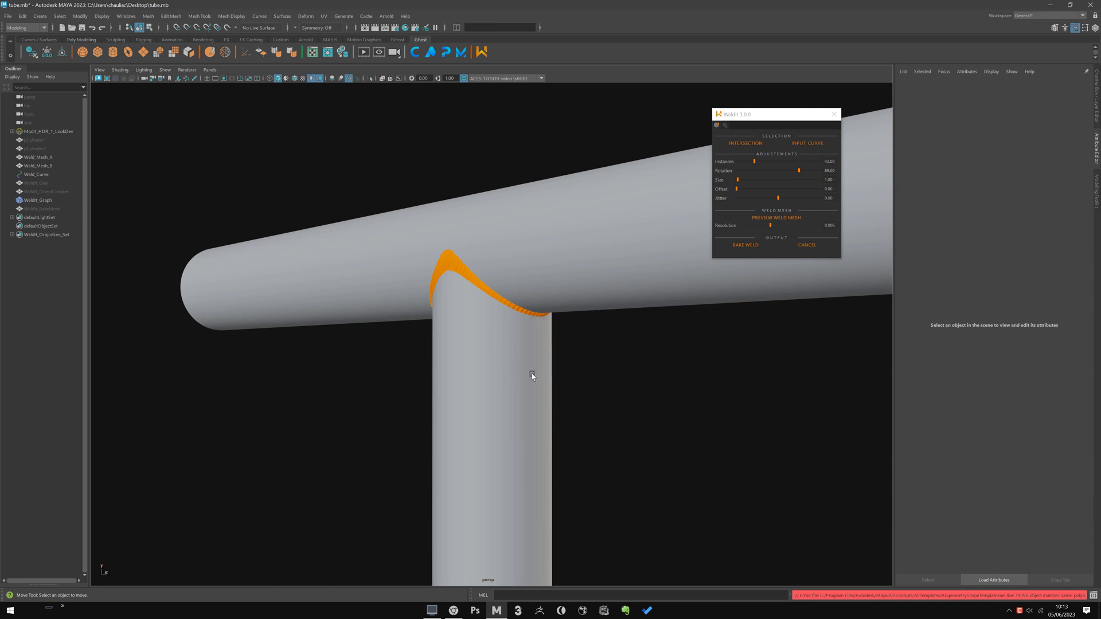
Try the weld's Rotation at both extremes and set it to 180.
scroll(531, 373, "up", 5)
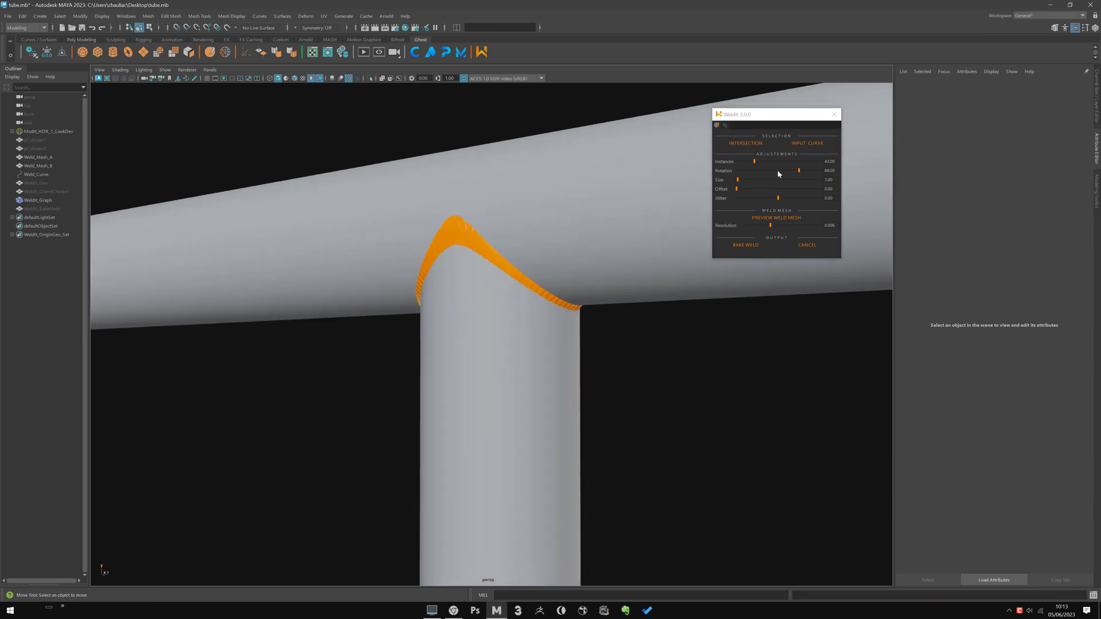
left_click_drag(778, 174, 730, 175)
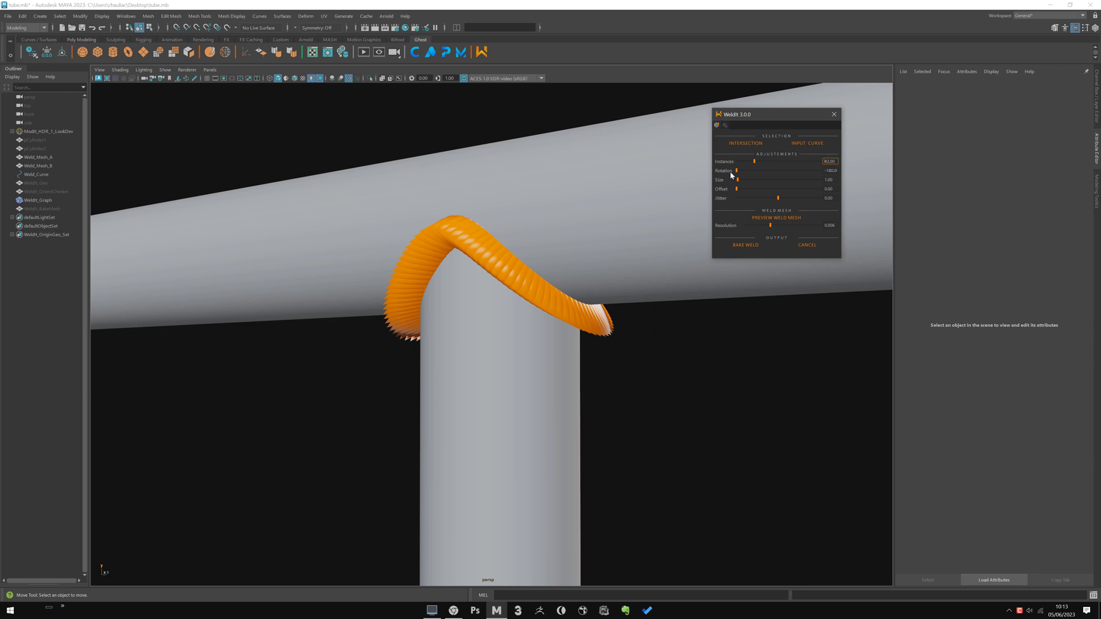
left_click_drag(651, 246, 824, 170, "alt")
left_click(794, 171)
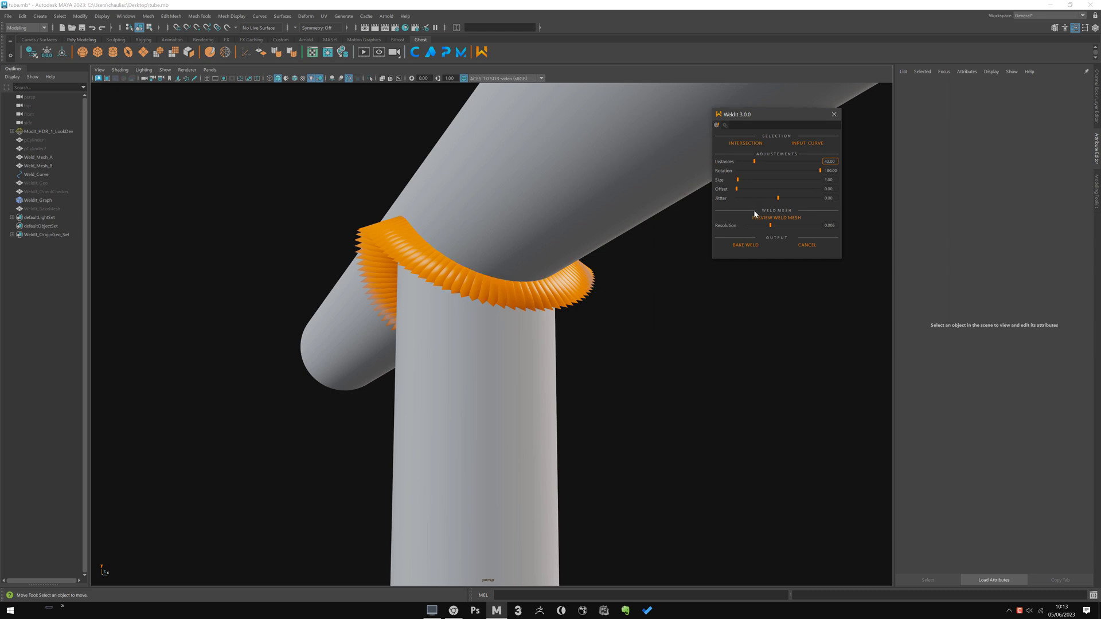
left_click_drag(680, 247, 688, 275, "alt")
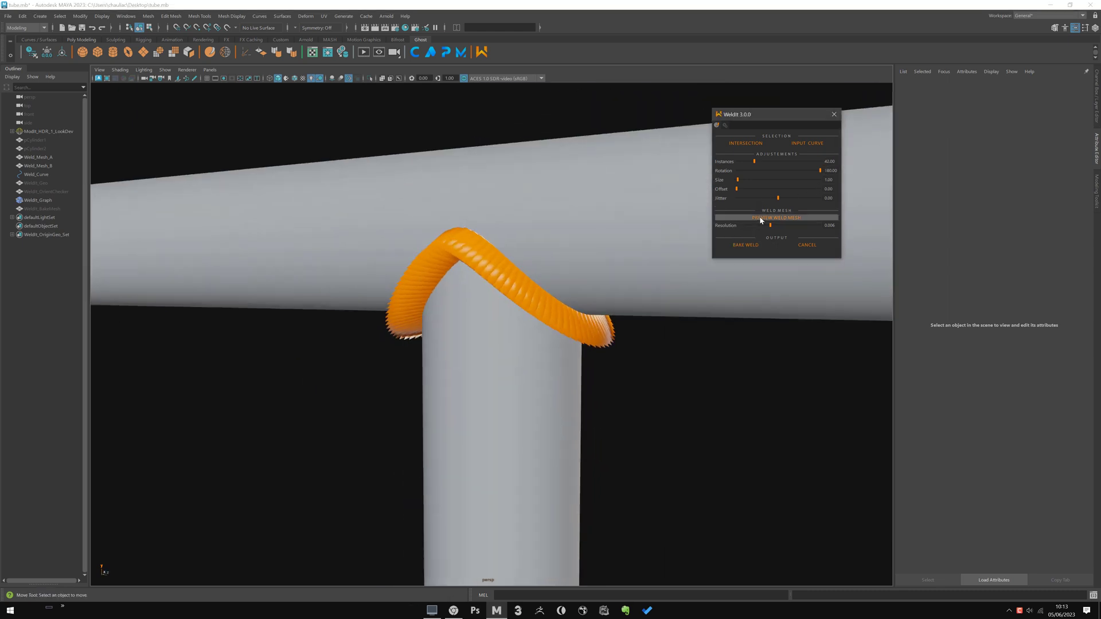
Preview the weld mesh at the tube joint and set its Size to 0.41.
left_click_drag(648, 354, 676, 348, "alt")
scroll(676, 349, "up", 1)
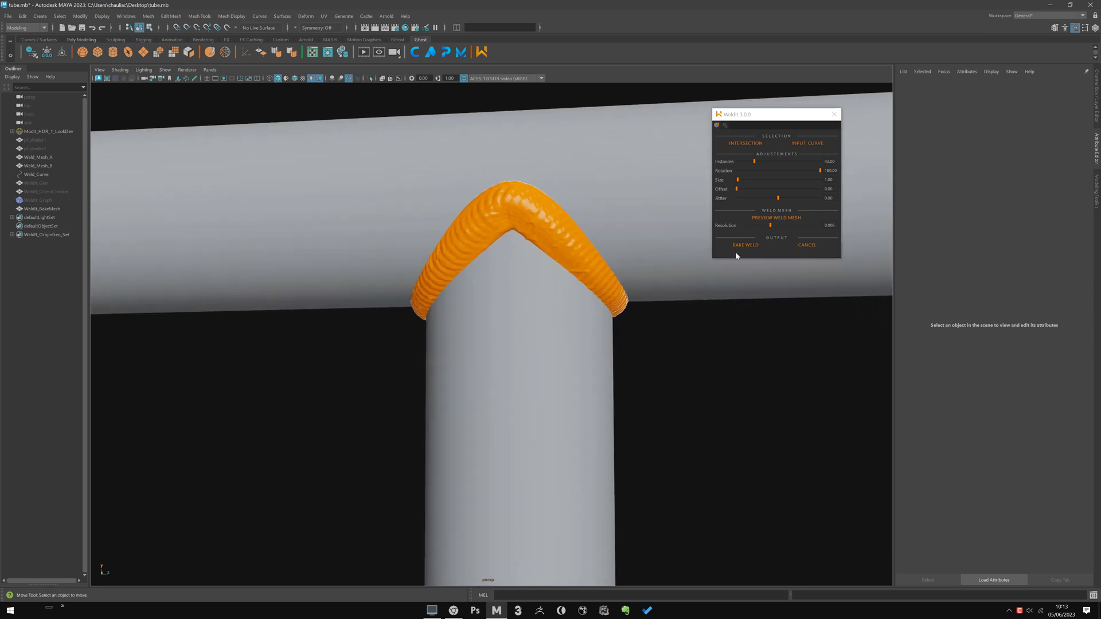
left_click(738, 180)
left_click_drag(739, 181, 749, 184)
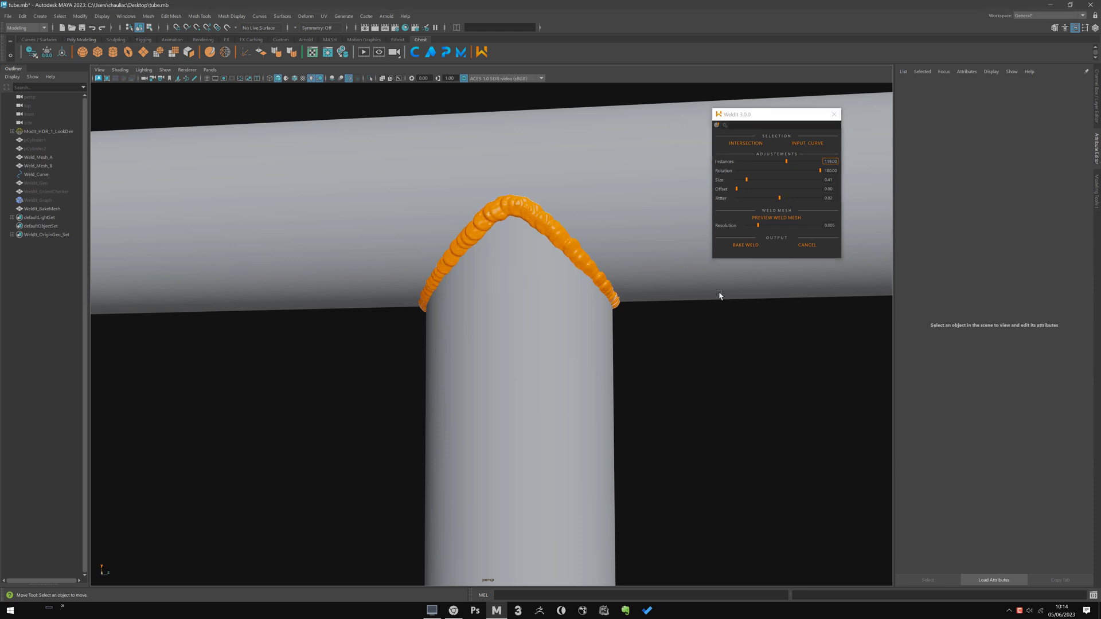
Raise the weld's Instances to 191 and its Size to 0.74.
left_click_drag(720, 297, 775, 248, "alt")
left_click(795, 161)
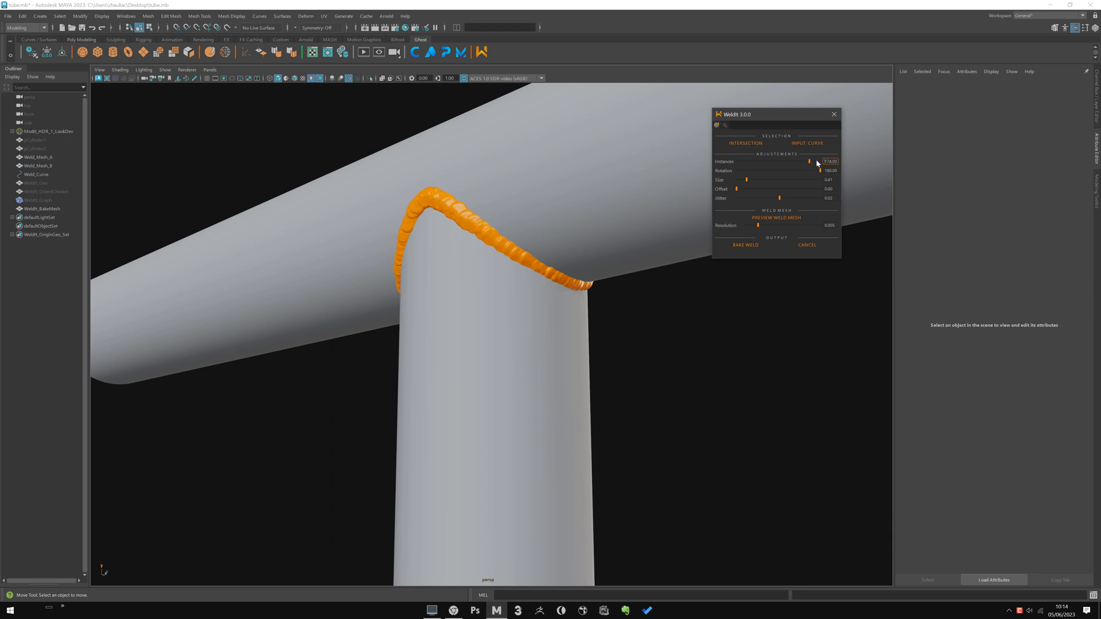
left_click_drag(607, 327, 632, 344, "alt")
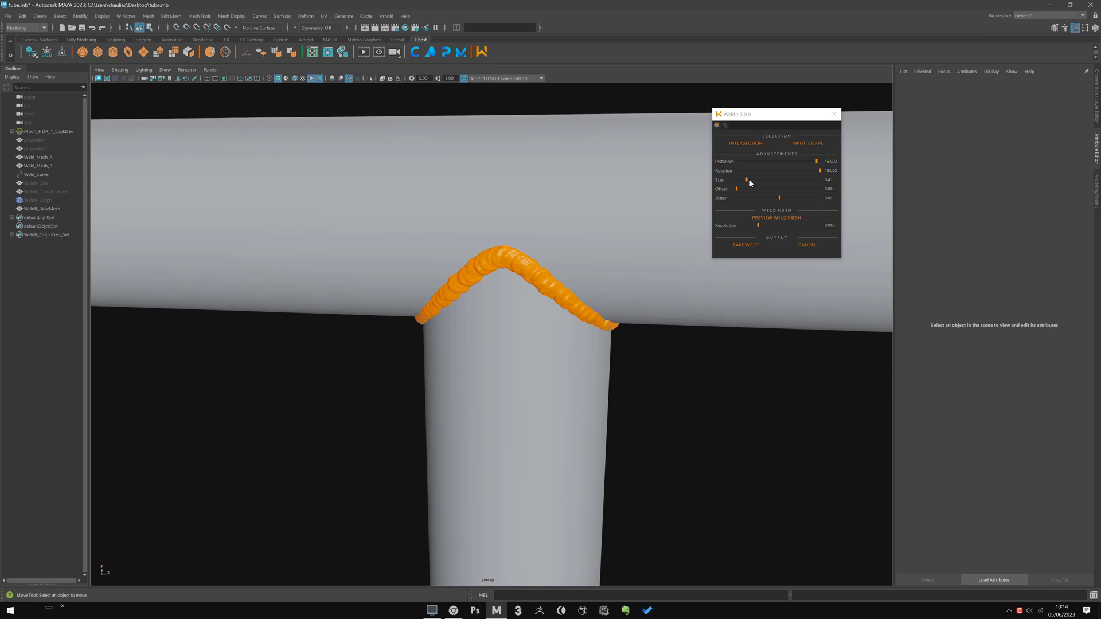
left_click_drag(749, 179, 754, 179)
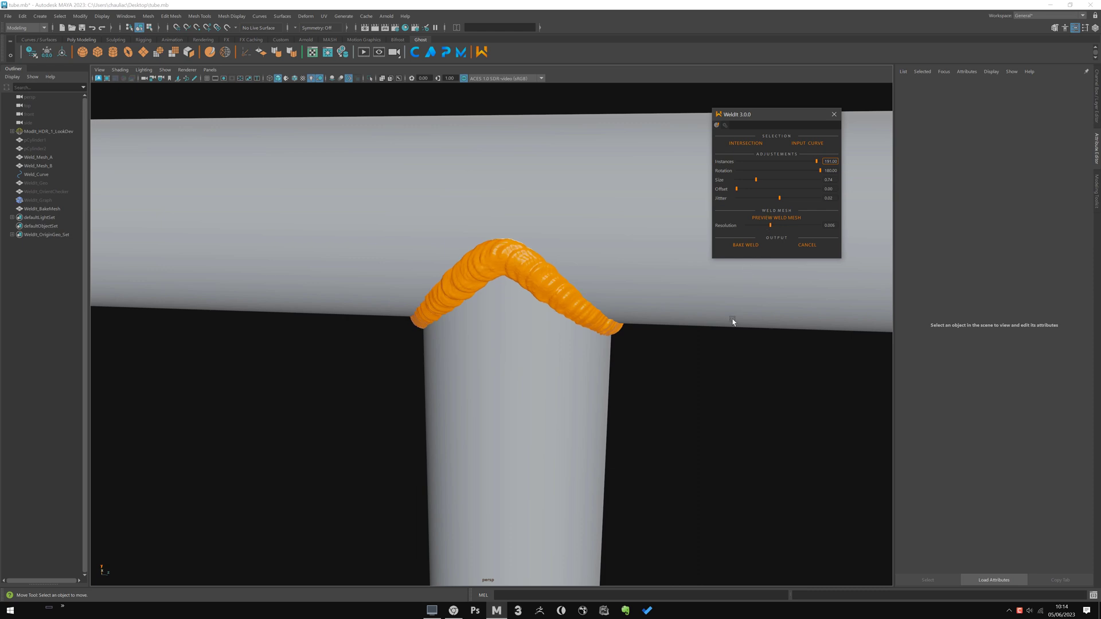
Set the weld's Jitter to 0.05 and check the bead at the joint.
scroll(732, 321, "down", 10)
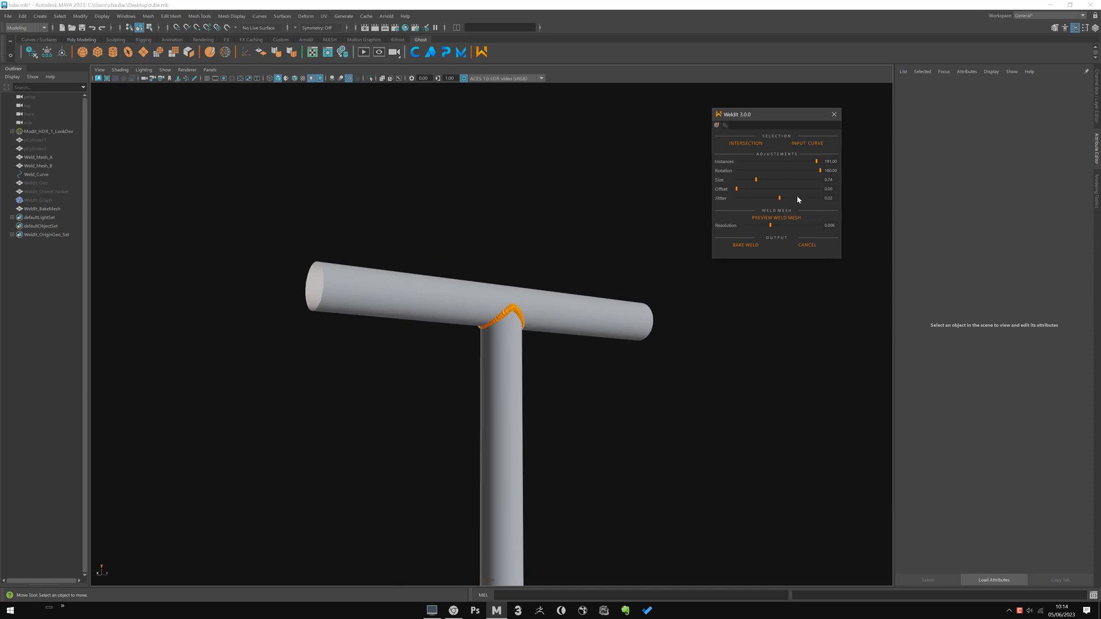
double_click(835, 198)
left_click_drag(649, 351, 666, 329, "alt")
double_click(835, 198)
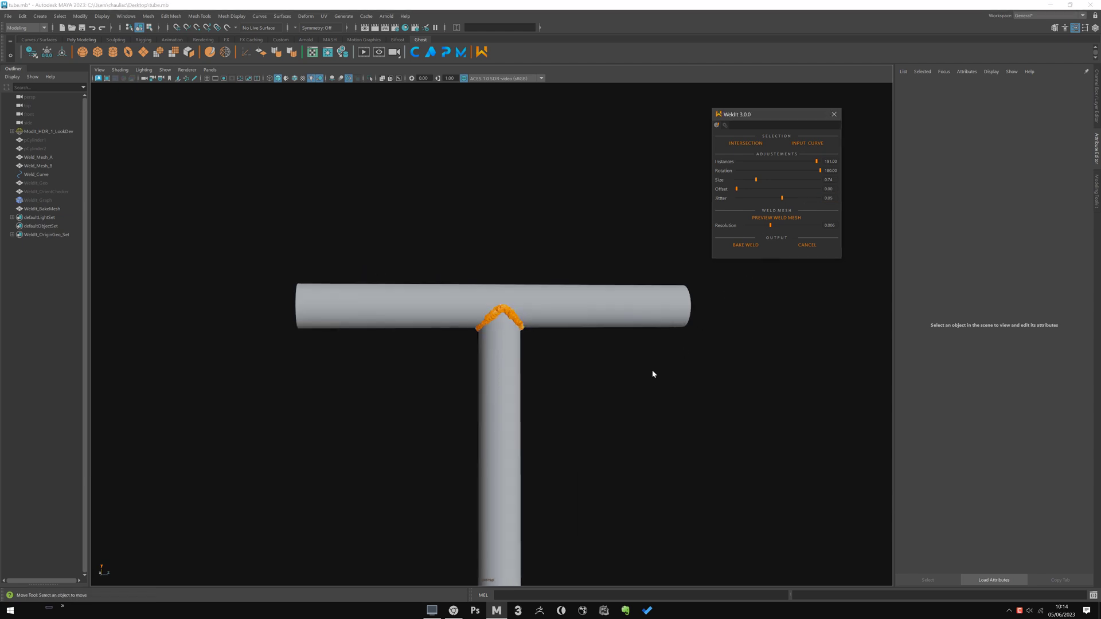
right_click_drag(557, 343, 627, 387, "alt")
left_click_drag(628, 387, 584, 396, "alt")
right_click_drag(584, 397, 621, 401, "alt")
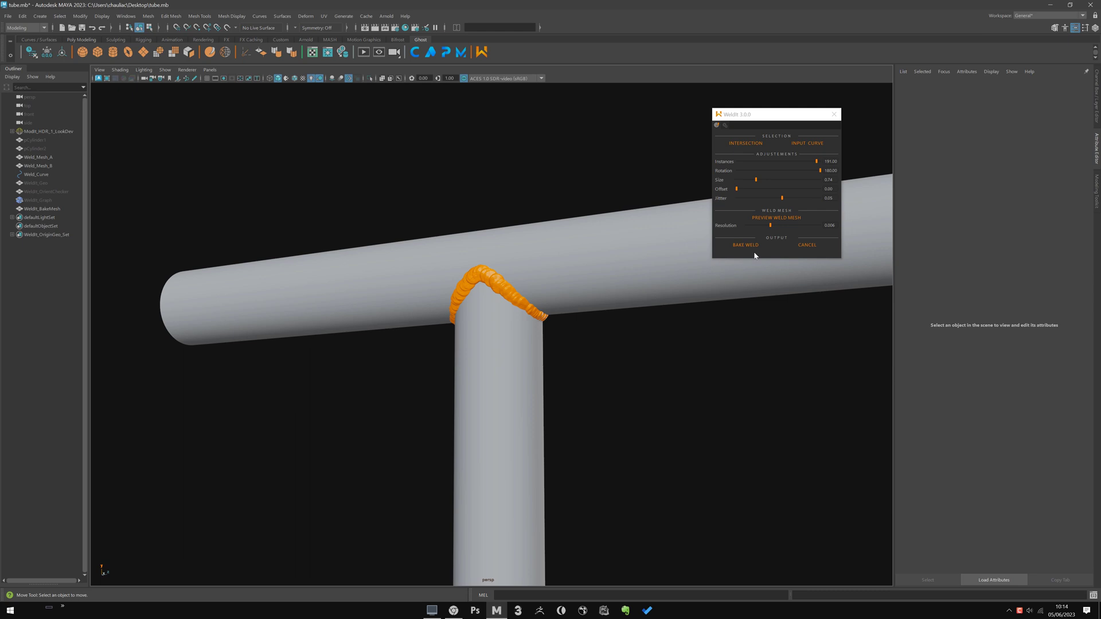
Fine-tune the weld with Resolution 0.007, Jitter 0.03 and Size 1.31.
left_click(779, 225)
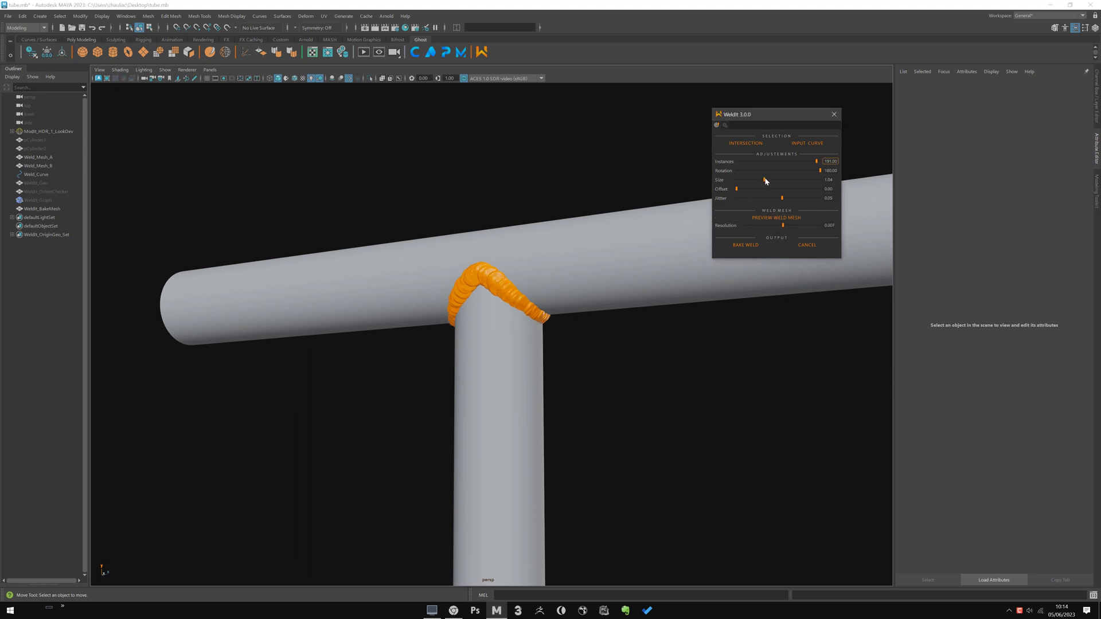
left_click_drag(832, 198, 808, 197)
left_click_drag(631, 369, 578, 334, "alt")
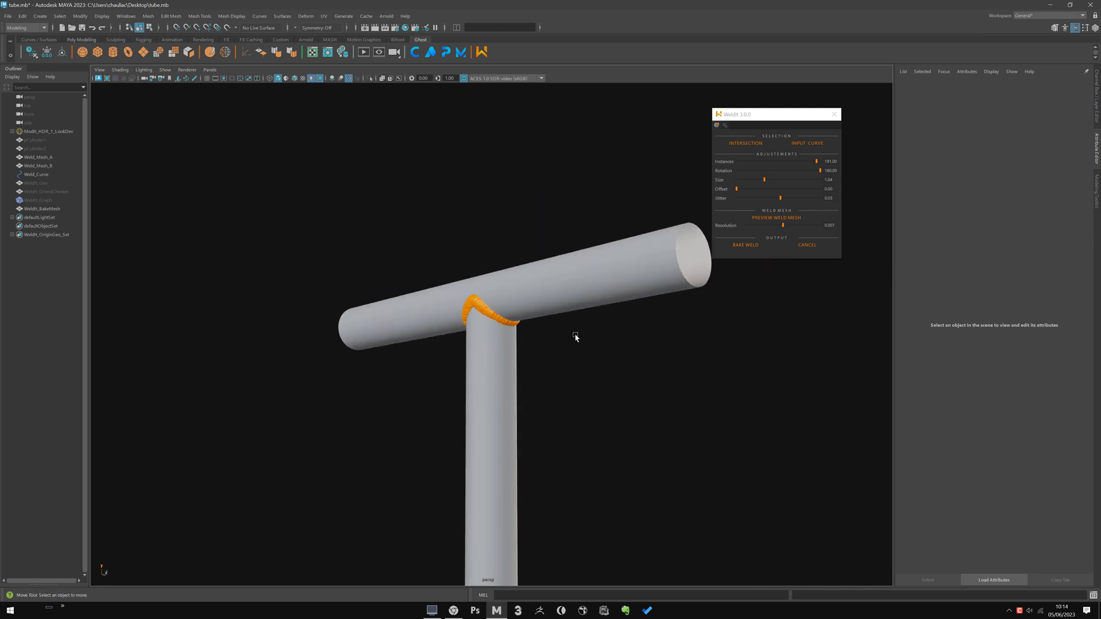
left_click(775, 180)
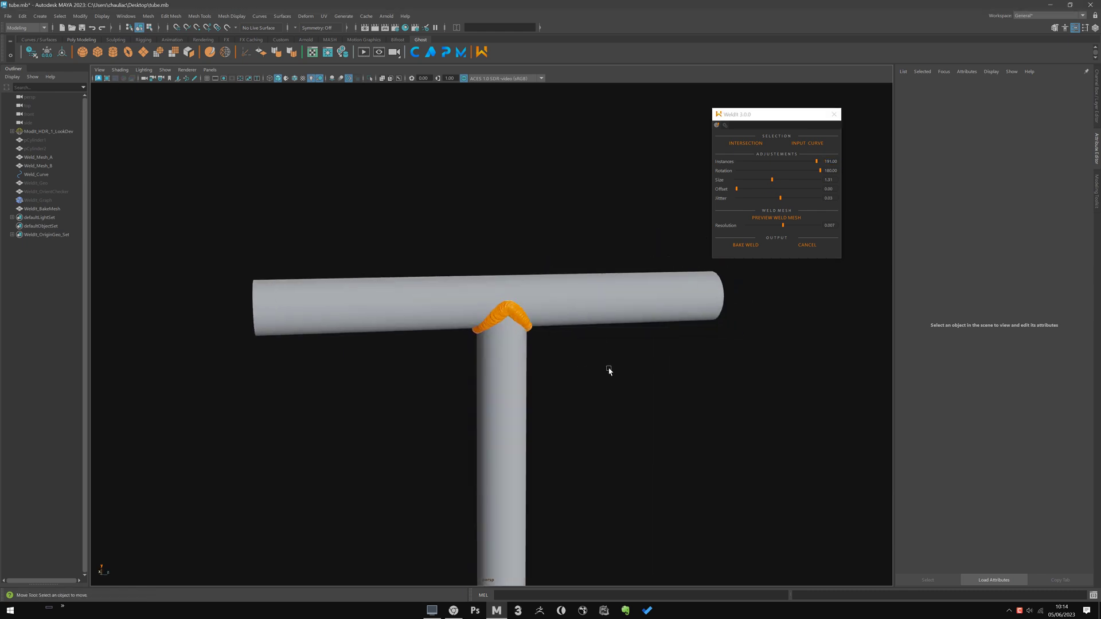
Check the tuned weld around the tube joint and bake it into a mesh.
right_click_drag(660, 419, 514, 272, "alt")
left_click_drag(514, 273, 516, 327, "alt")
right_click_drag(516, 327, 642, 541, "alt")
left_click_drag(641, 541, 634, 301, "alt")
left_click(744, 247)
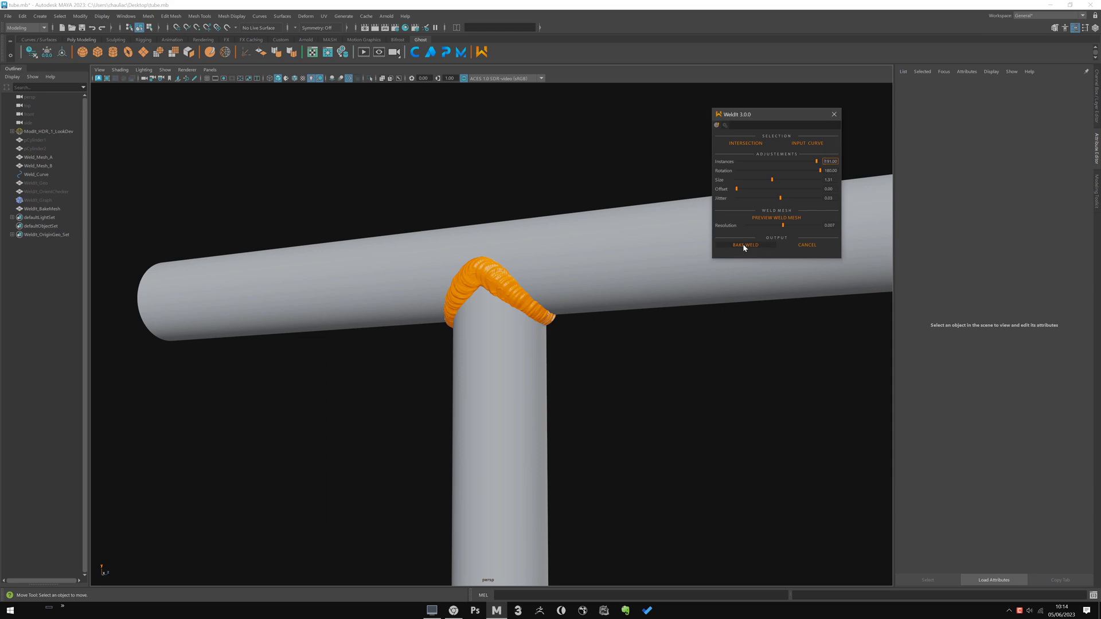
Assign ModIt's chrome metal material to the baked weld and inspect it around the joint.
left_click(460, 53)
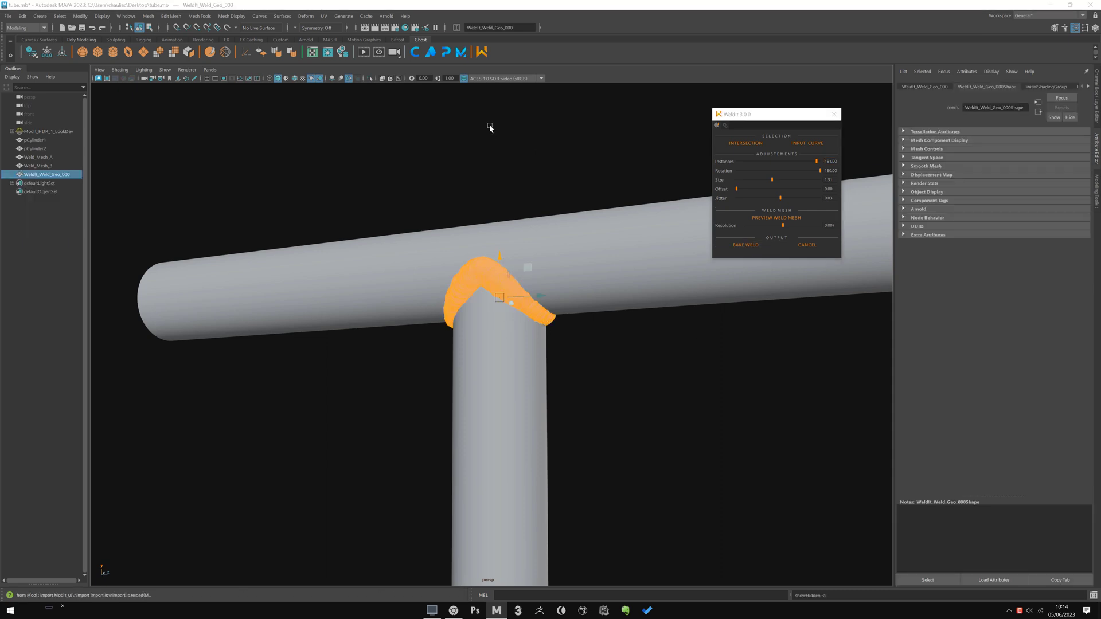
left_click(684, 235)
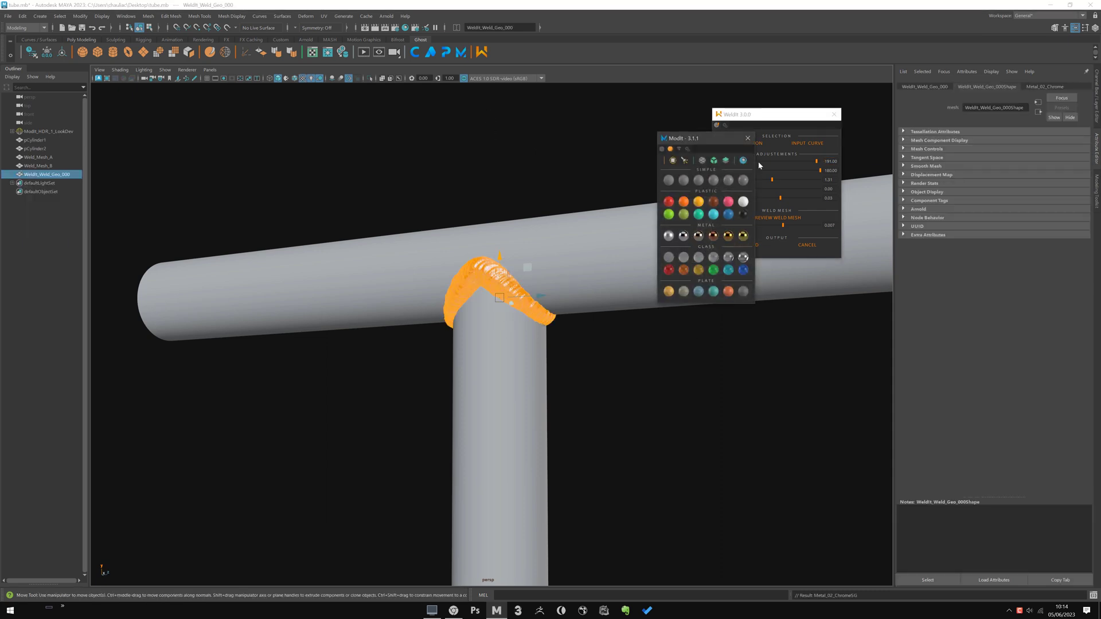
left_click(747, 138)
left_click(581, 194)
left_click_drag(581, 193, 729, 203, "alt")
scroll(501, 196, "down", 5)
left_click_drag(501, 196, 471, 297, "alt")
right_click_drag(472, 297, 536, 339, "alt")
left_click_drag(536, 339, 563, 307, "alt")
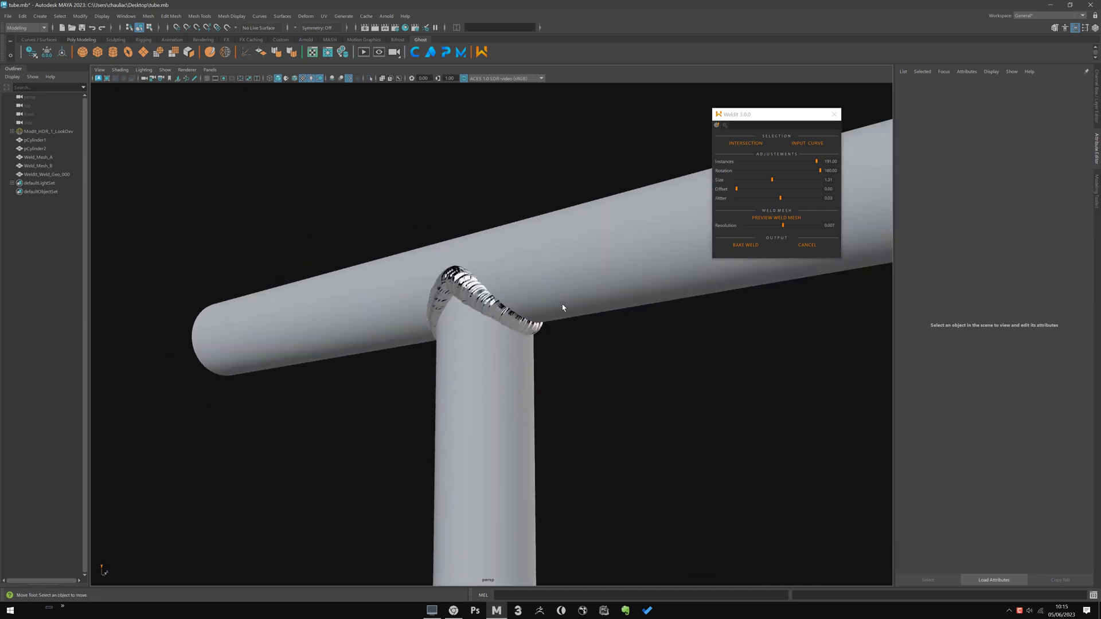